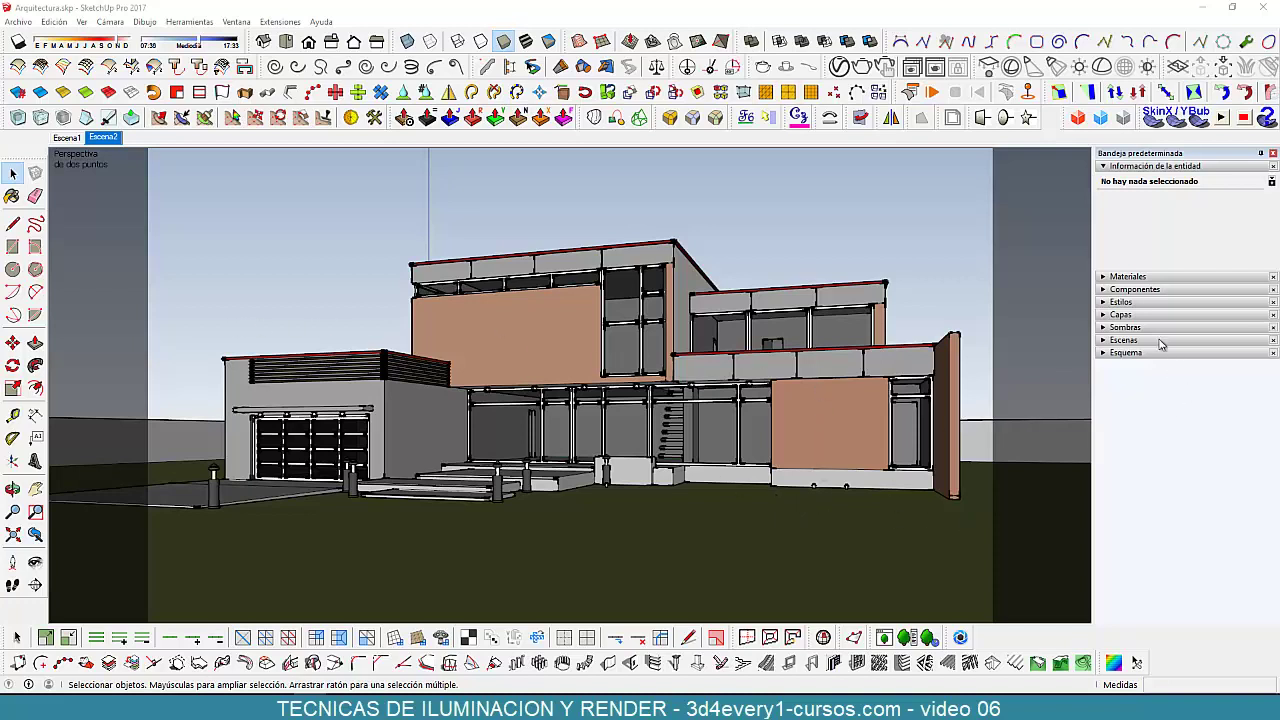
Expand the Capas layer list and tick Visible for the Vegetacion layer
left_click(1130, 315)
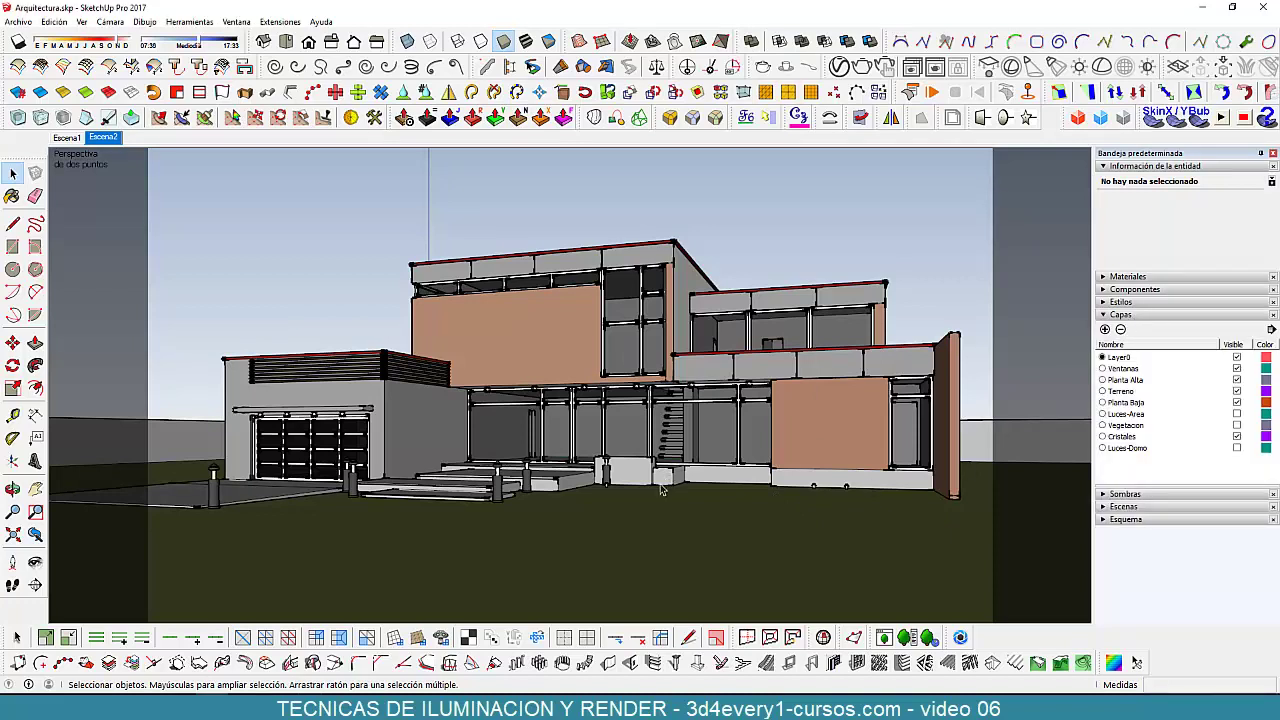
left_click(1237, 425)
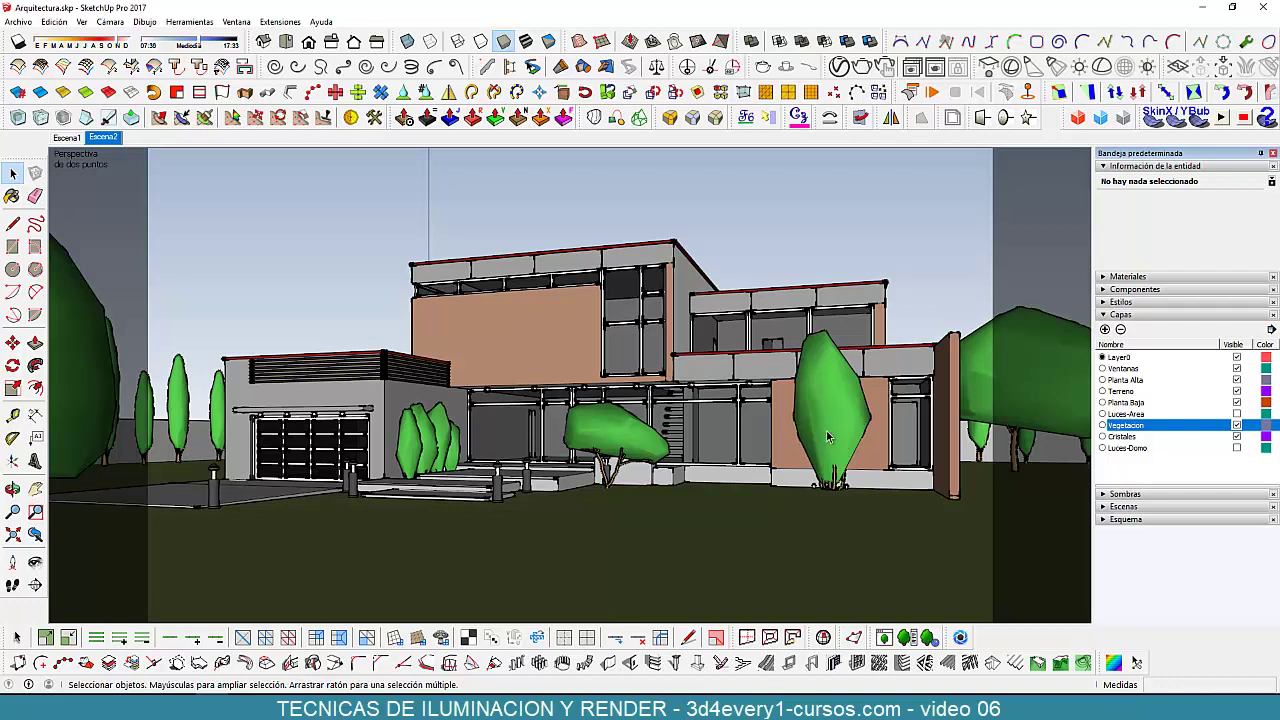
Untick Visible for the Vegetacion layer in the Capas tray
left_click(1237, 425)
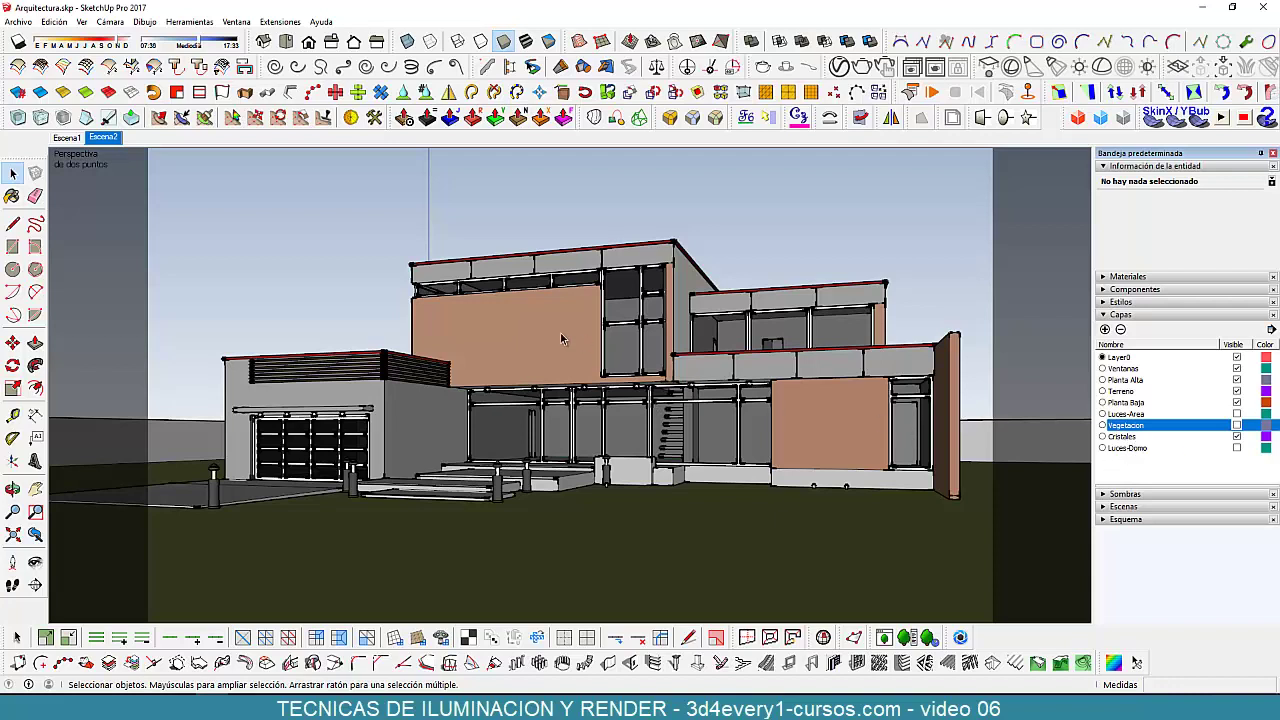
Untick Visible for the Cristales layer to remove the window glass
left_click(1237, 437)
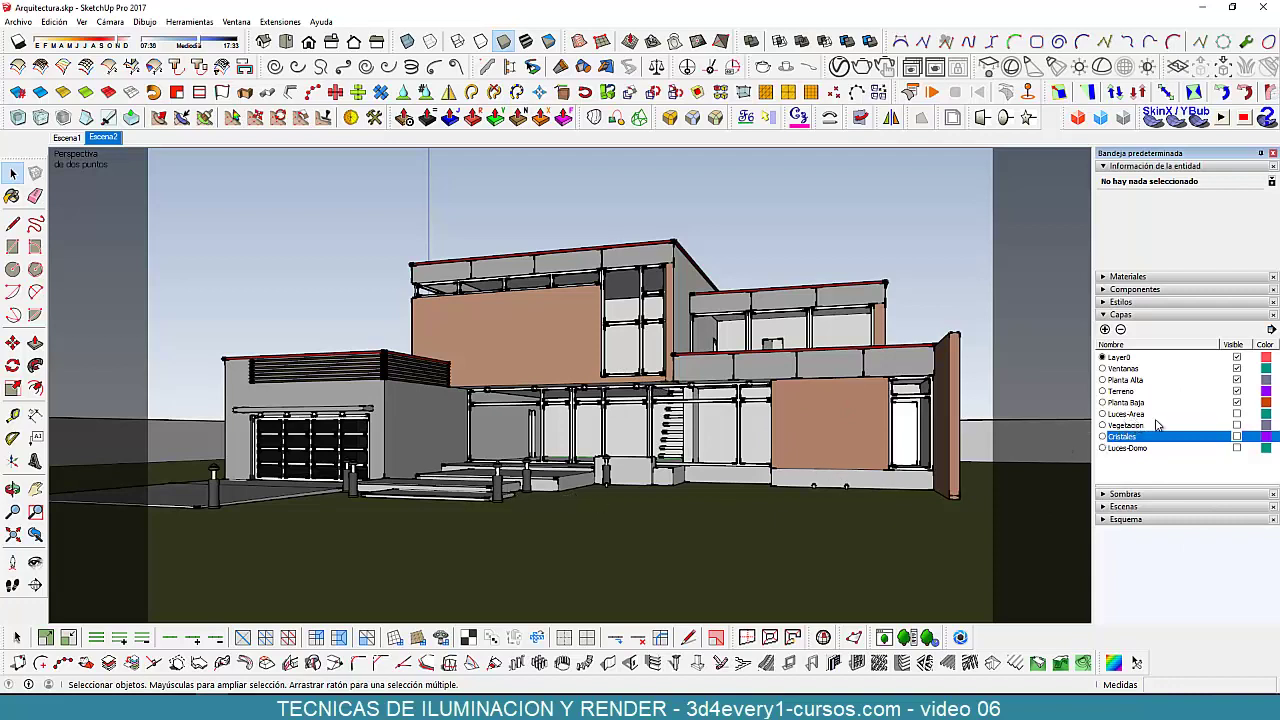
Briefly show the Luces-Area and Luces-Domo layers, leave both hidden, and collapse Capas
left_click(1237, 414)
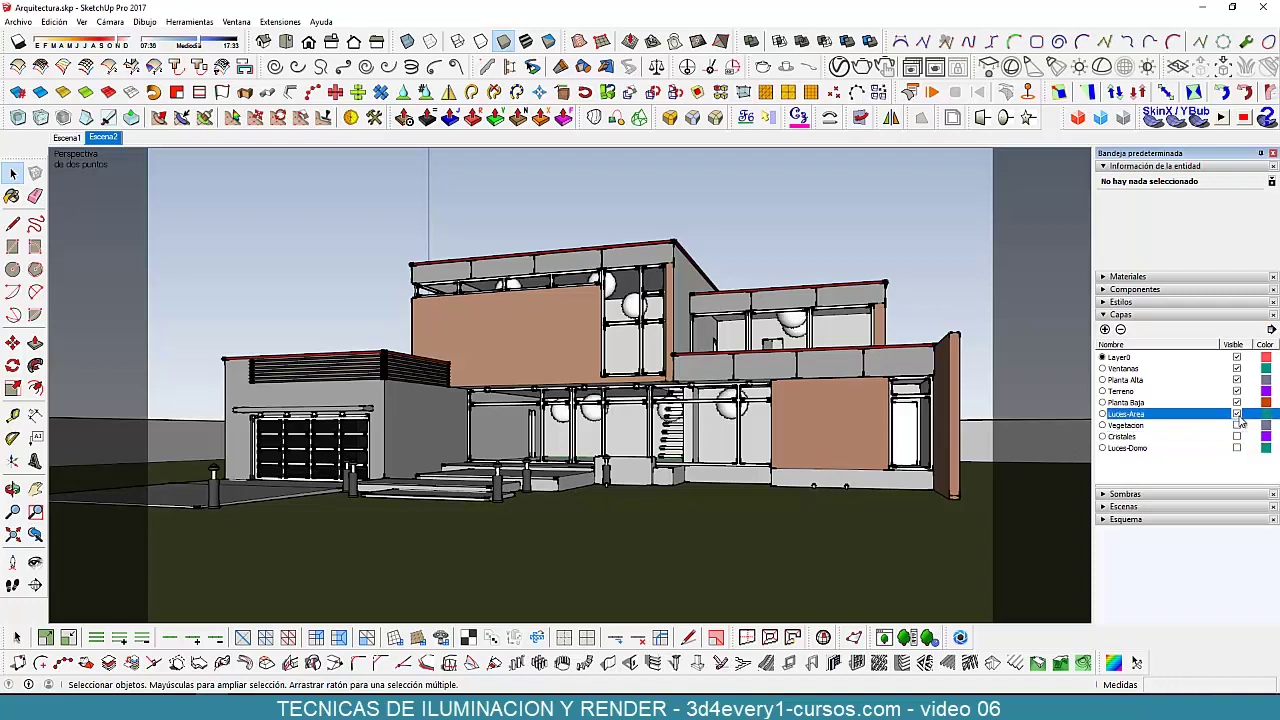
left_click(1237, 414)
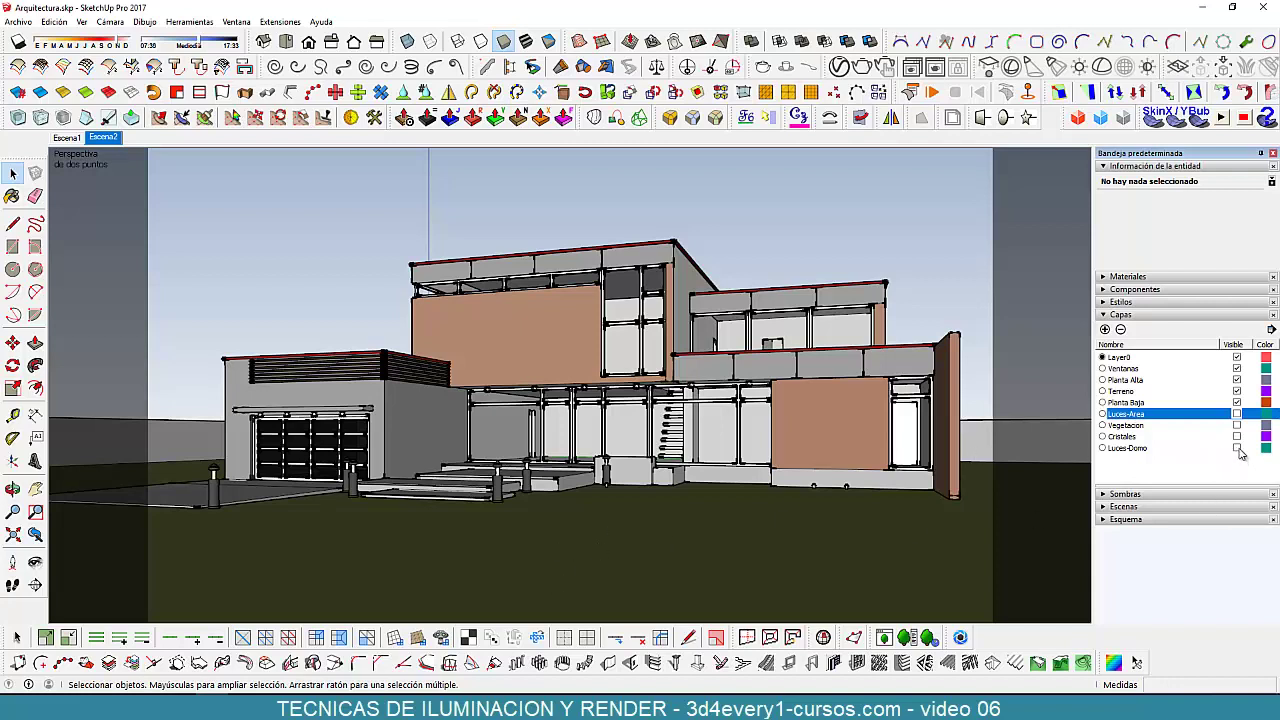
left_click(1237, 448)
left_click(1238, 449)
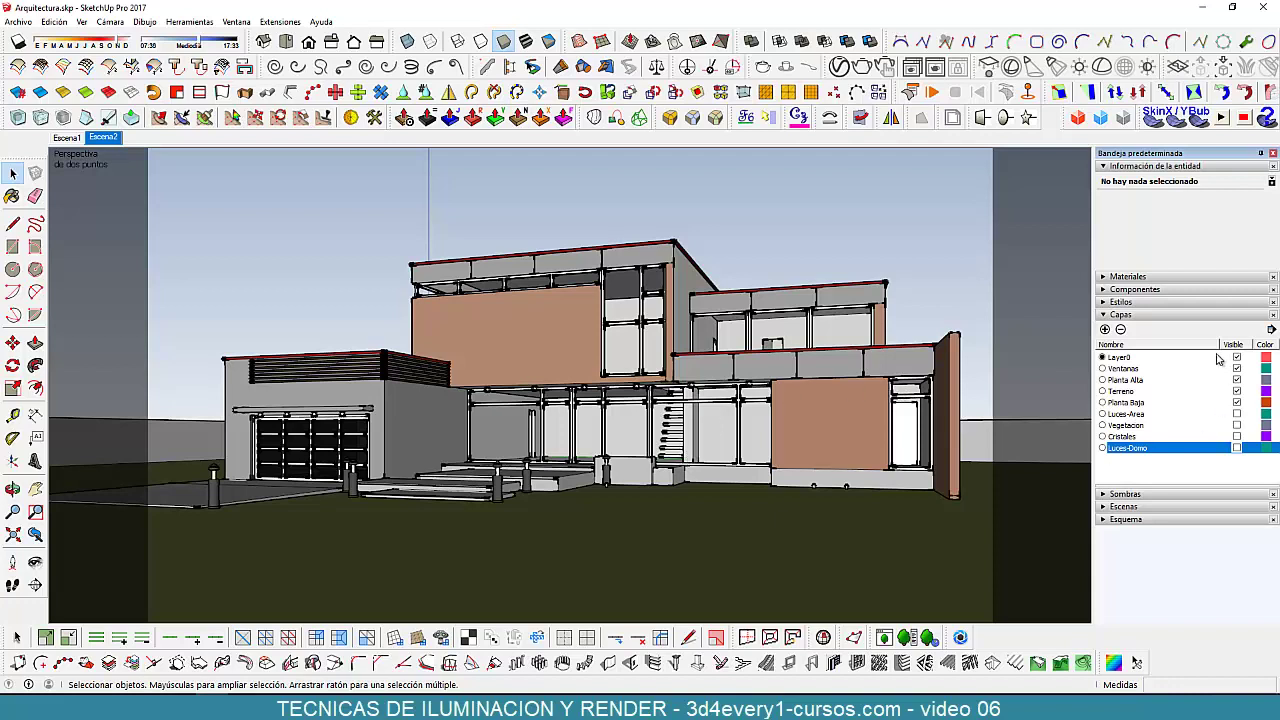
left_click(1144, 316)
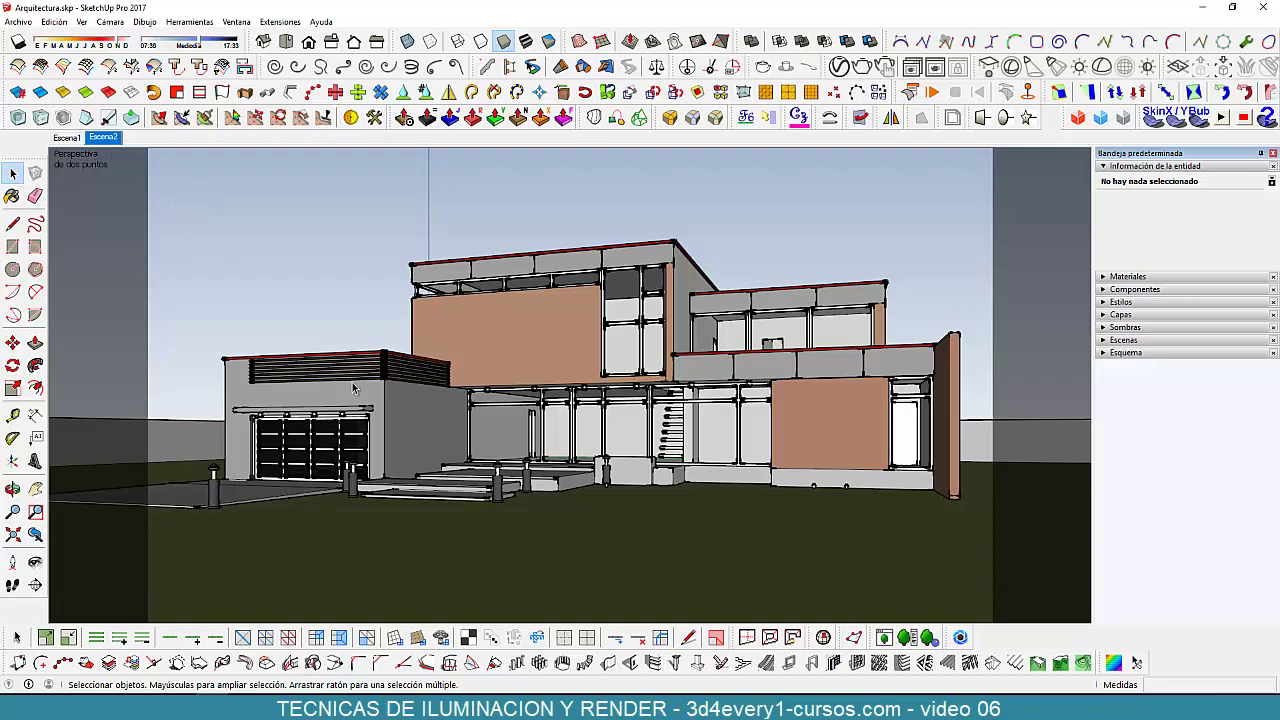
mouse_move(862, 360)
middle_mouse_down()
mouse_move(438, 416)
mouse_move(75, 196)
middle_mouse_up()
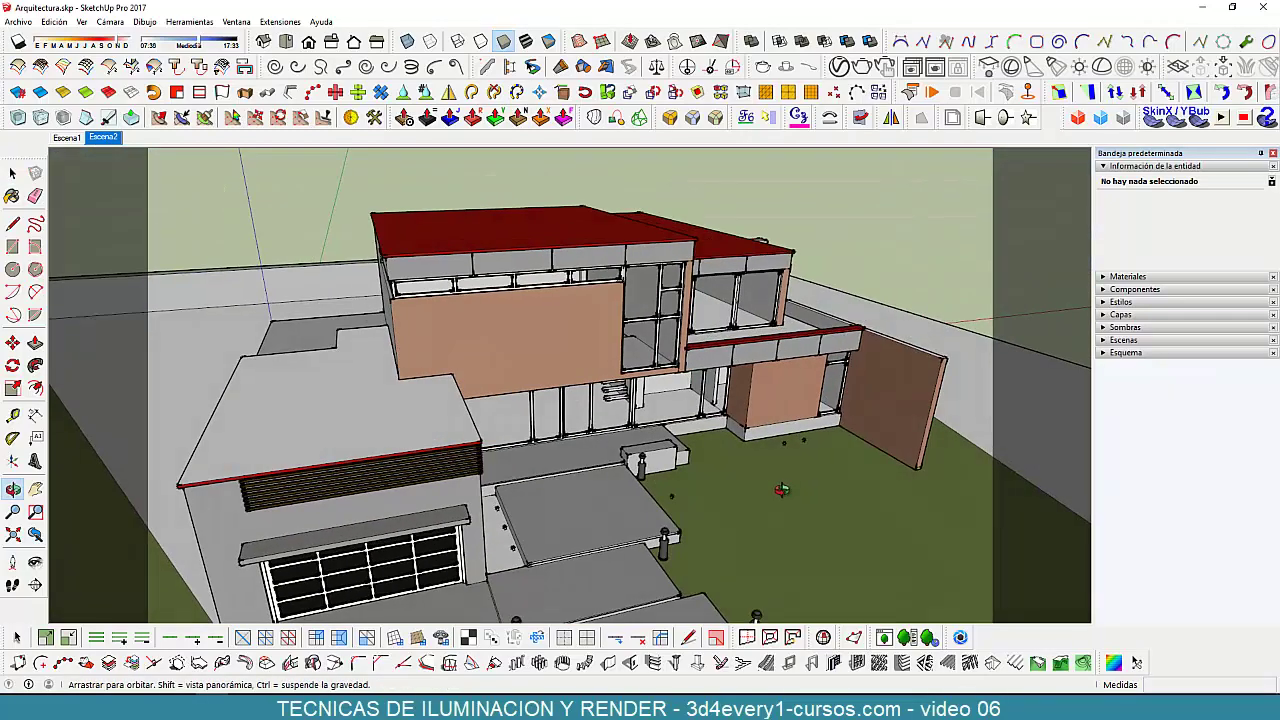
left_click(103, 137)
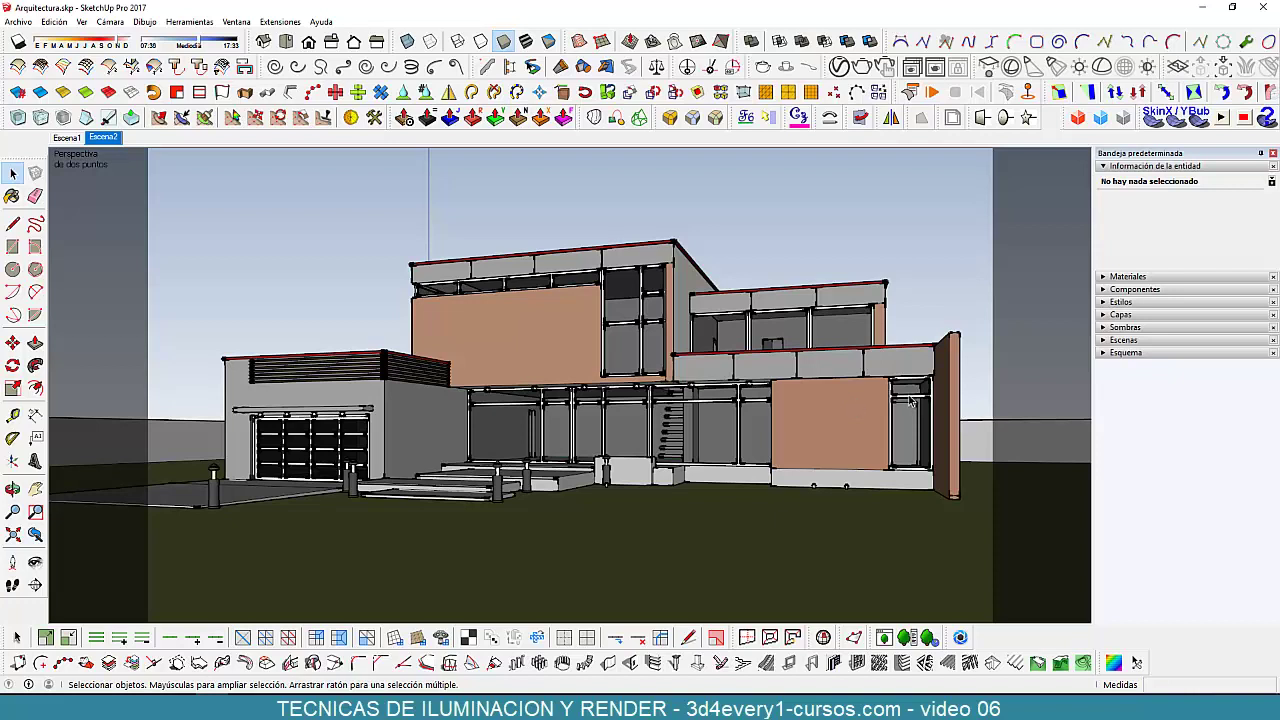
In the Estilos edge settings, turn off Puntos finales and Perfiles
left_click(1114, 302)
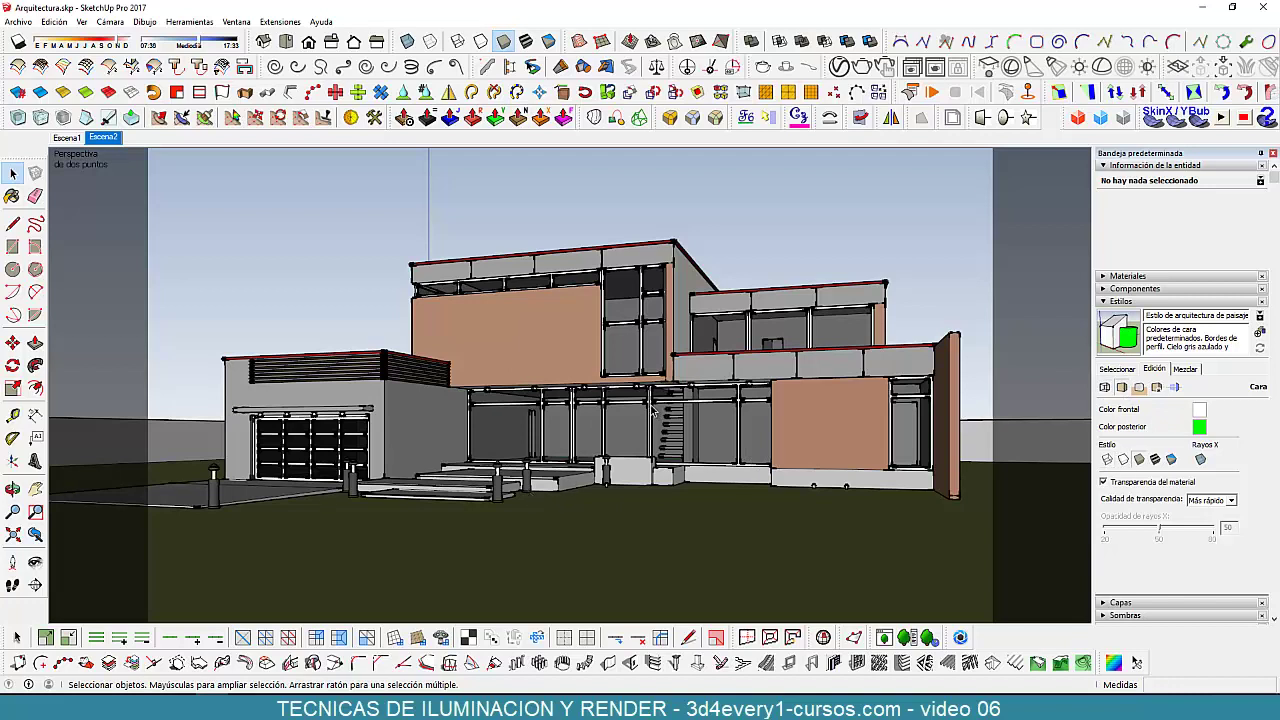
left_click(1102, 388)
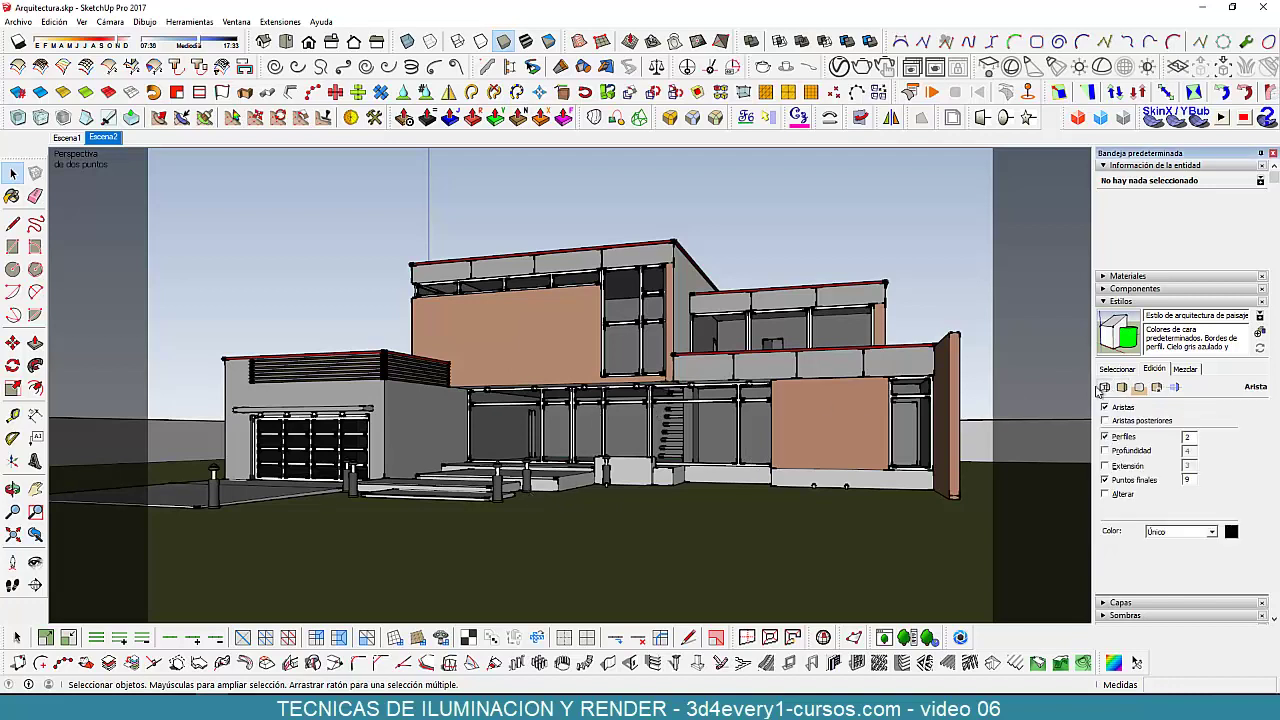
left_click(1106, 482)
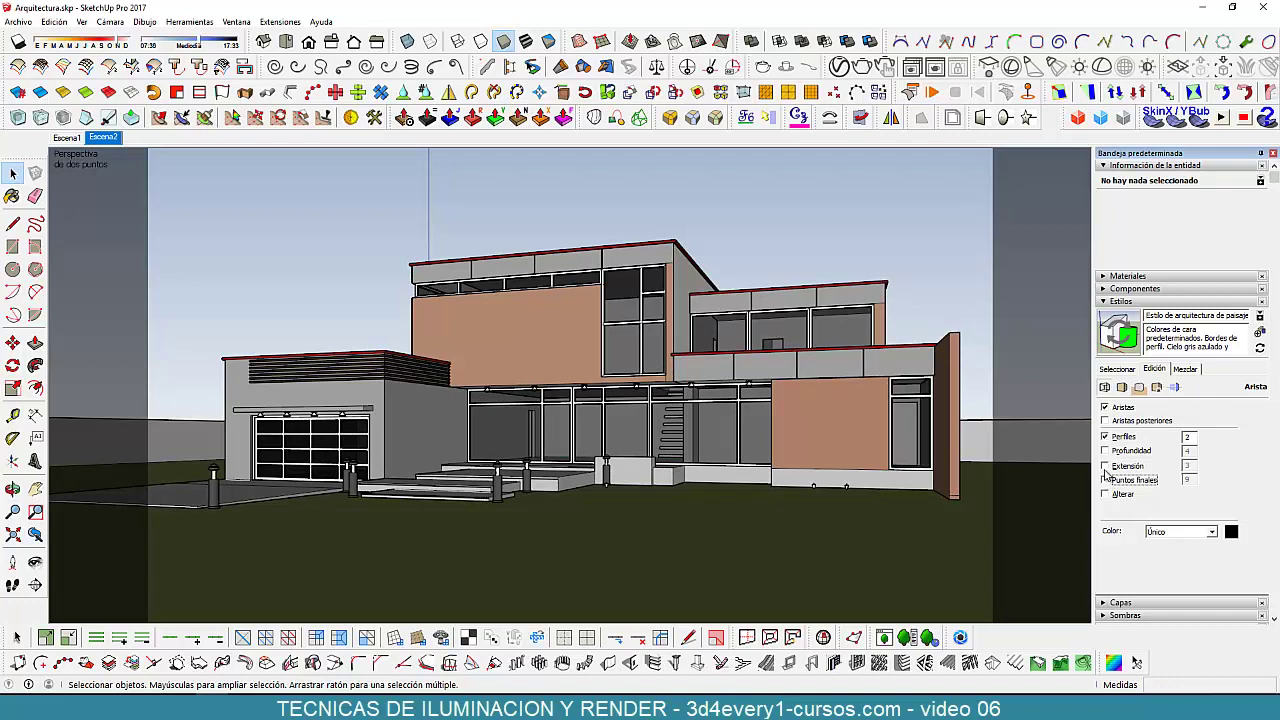
left_click(1105, 437)
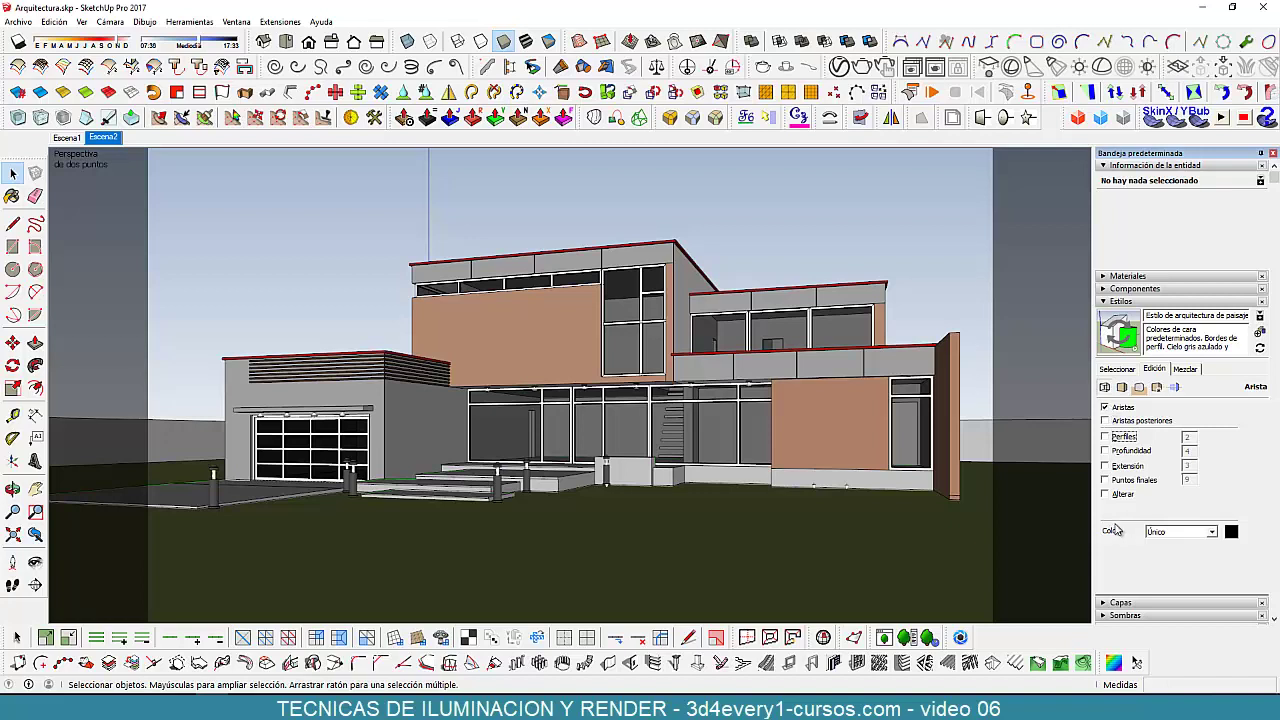
Orbit the house to a lower side angle and bring up the Cámara menu
middle_click_drag(757, 407, 743, 455)
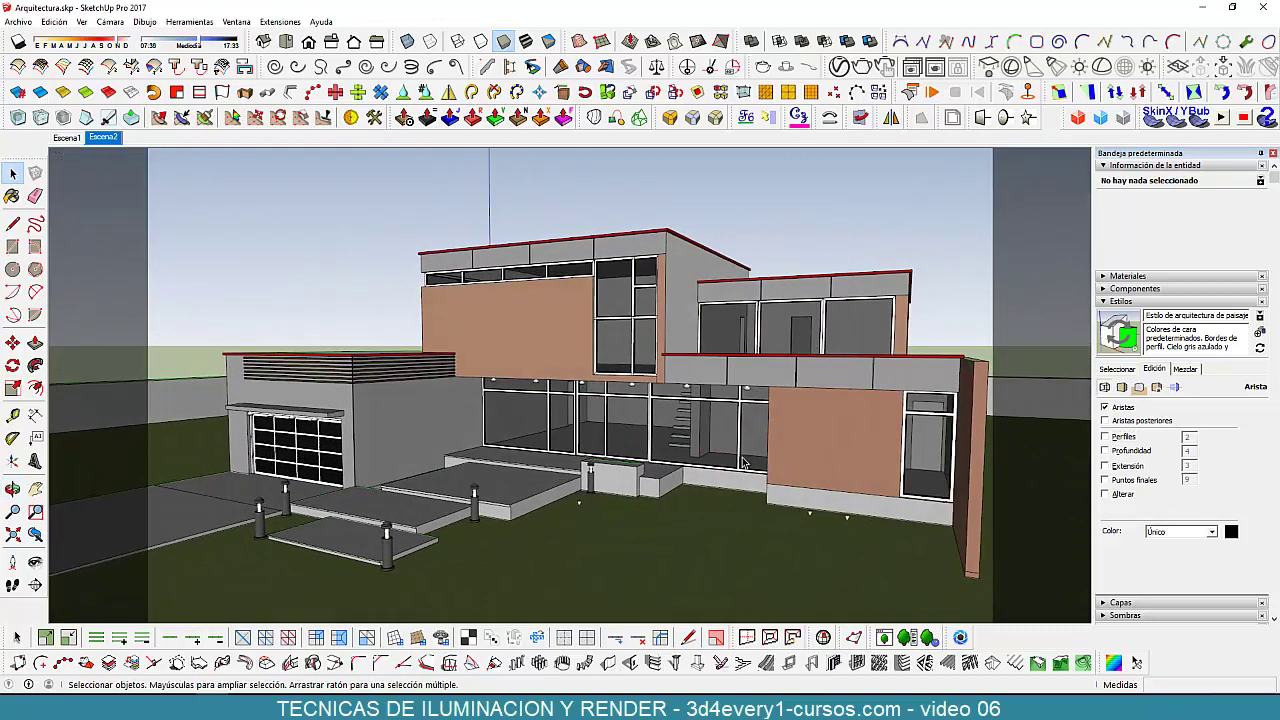
middle_click_drag(552, 430, 600, 440)
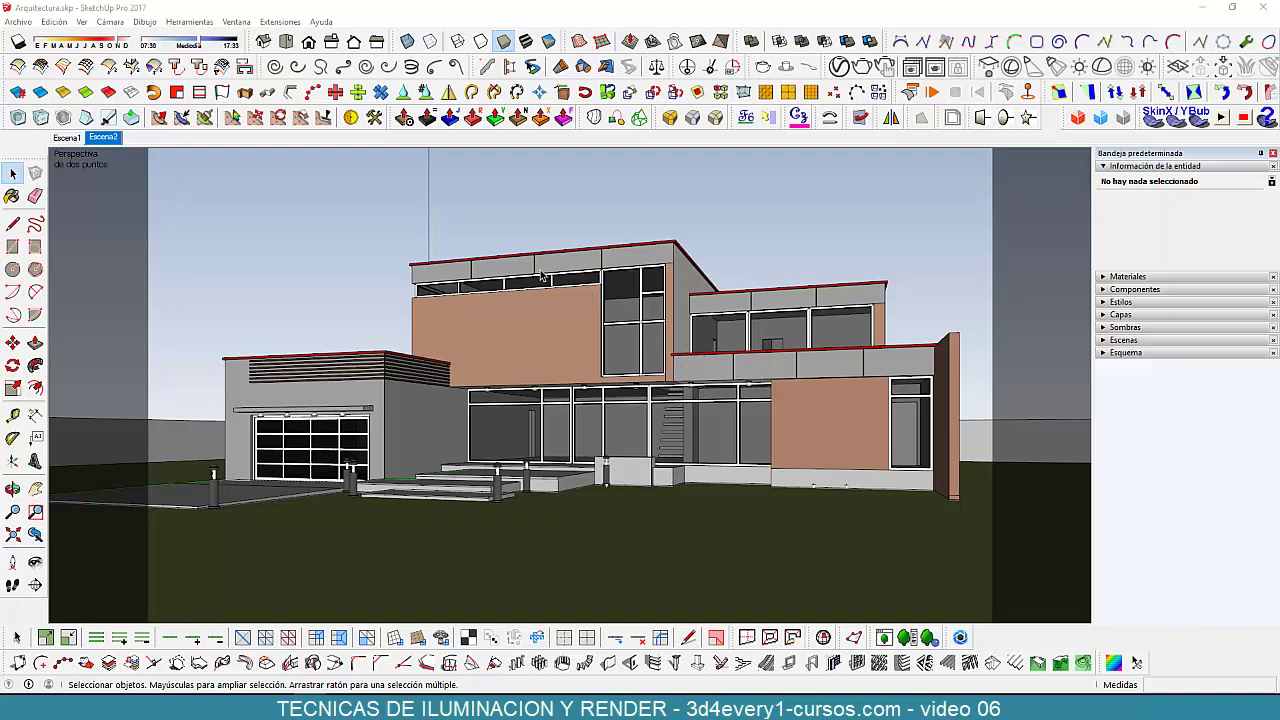
middle_click_drag(637, 344, 561, 316)
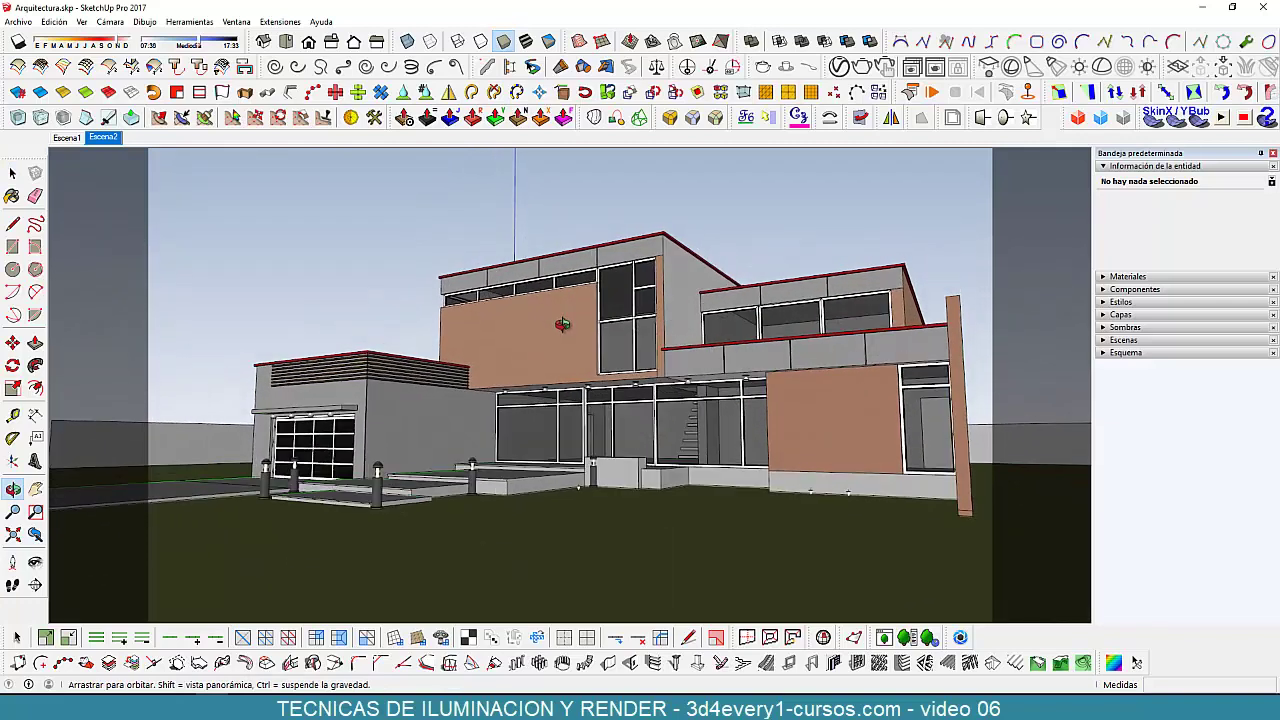
middle_click_drag(561, 316, 559, 330)
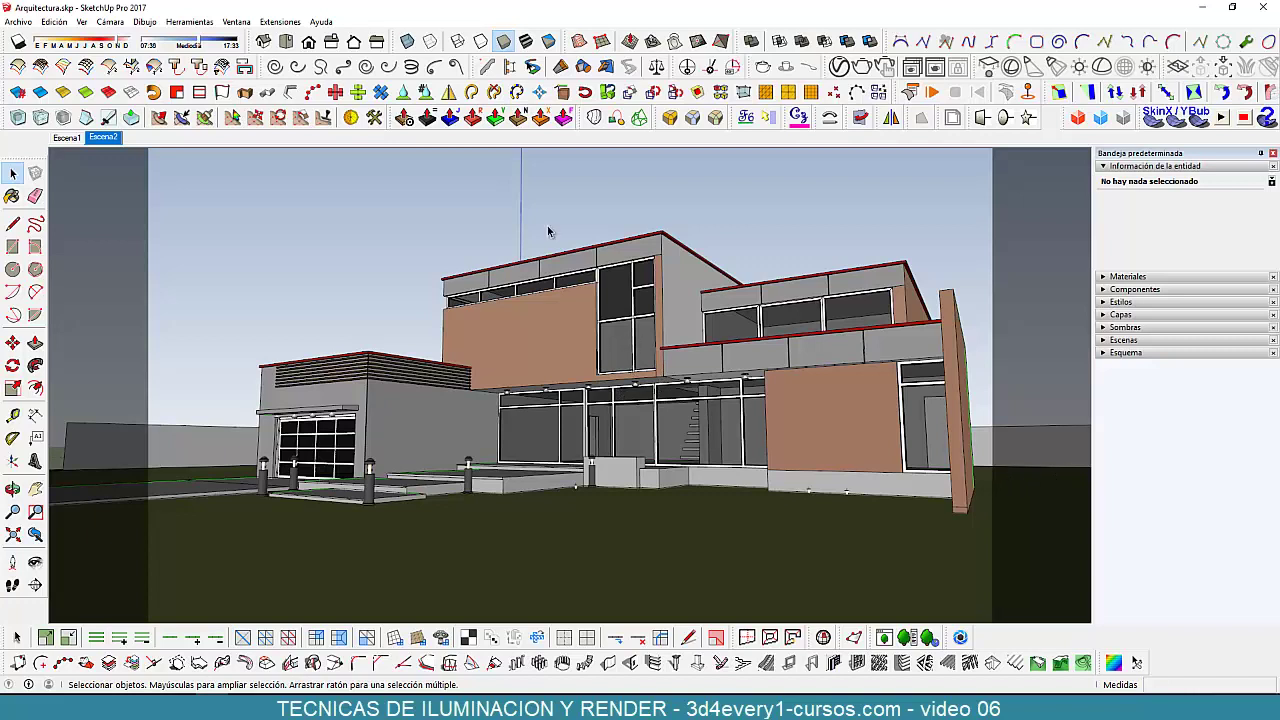
left_click(112, 21)
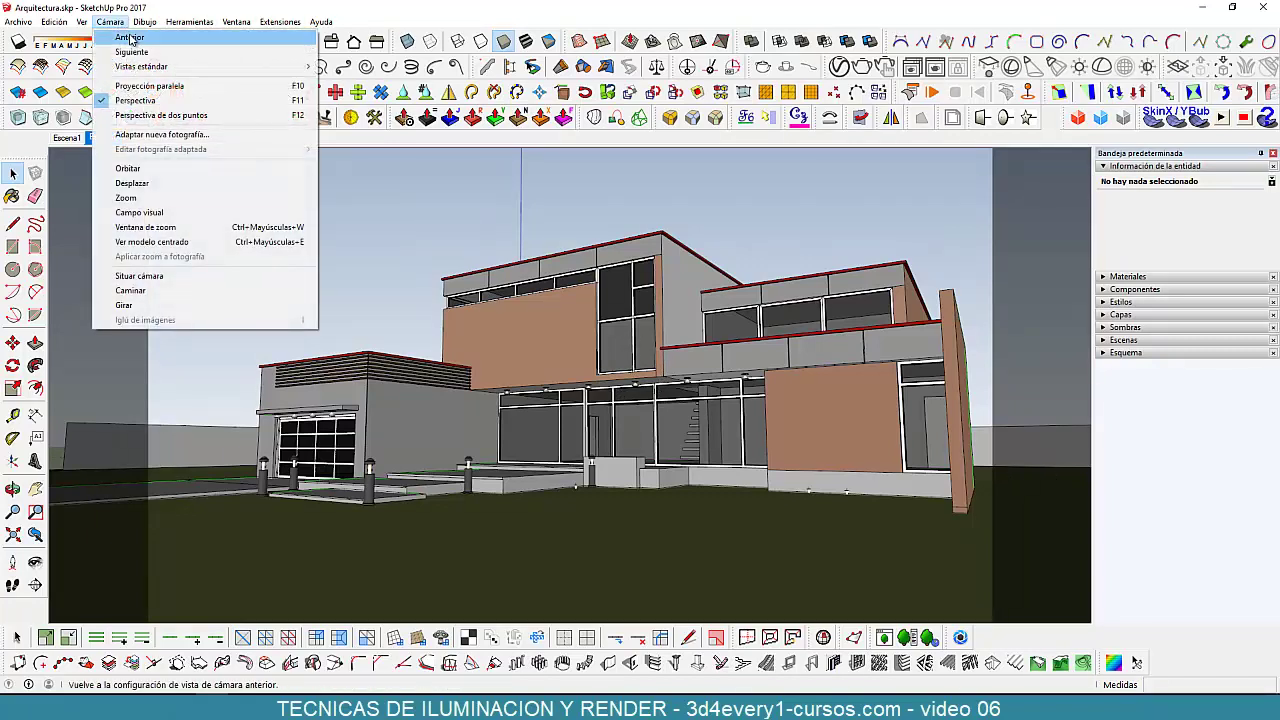
Switch the camera to two-point perspective and pan to reframe the house
left_click(152, 118)
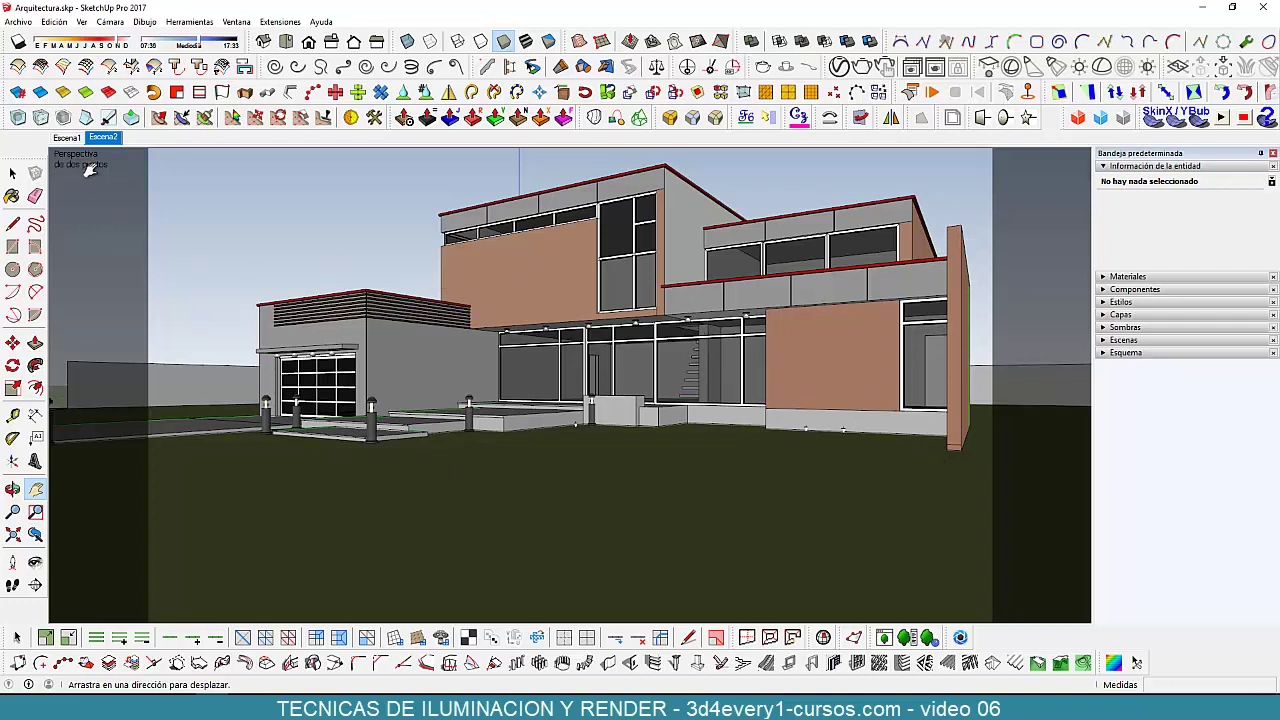
mouse_move(716, 190)
left_mouse_down()
mouse_move(705, 222)
mouse_move(687, 222)
left_mouse_up()
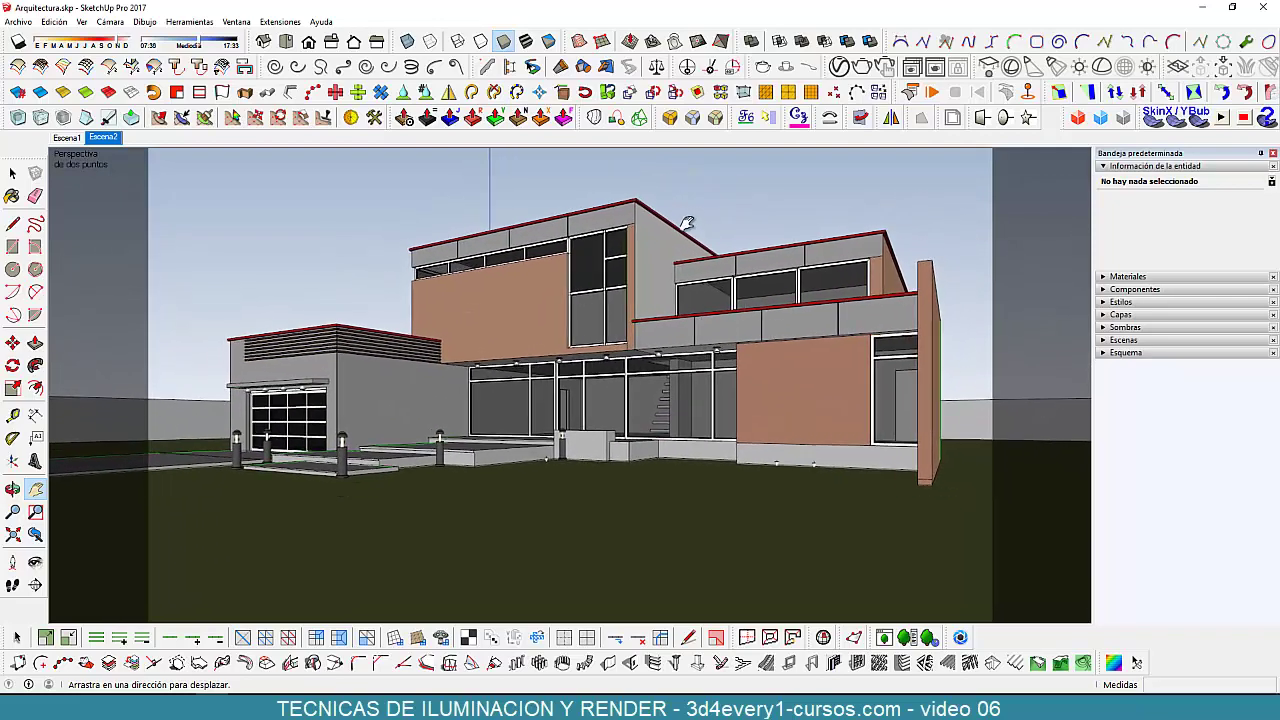
mouse_move(687, 222)
left_mouse_down()
mouse_move(665, 248)
mouse_move(666, 297)
mouse_move(667, 180)
mouse_move(675, 254)
left_mouse_up()
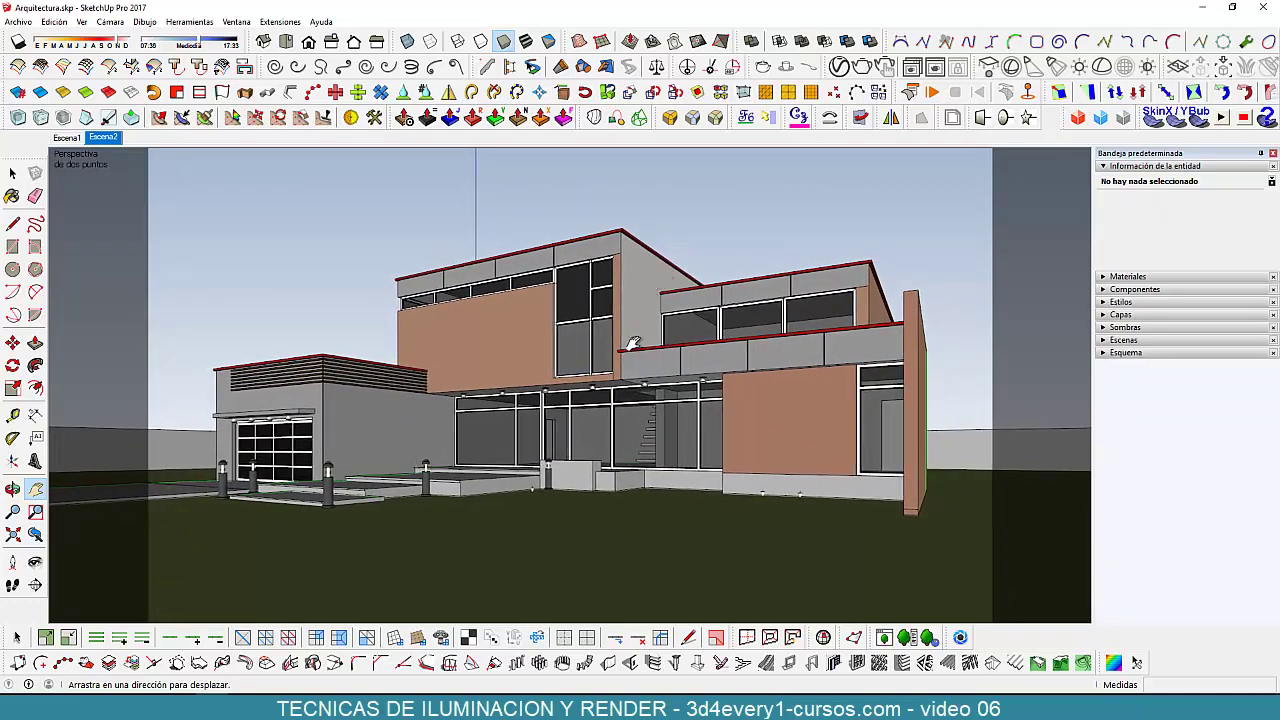
Add a new scene, Escena3, and update it with the current view
left_click(1104, 342)
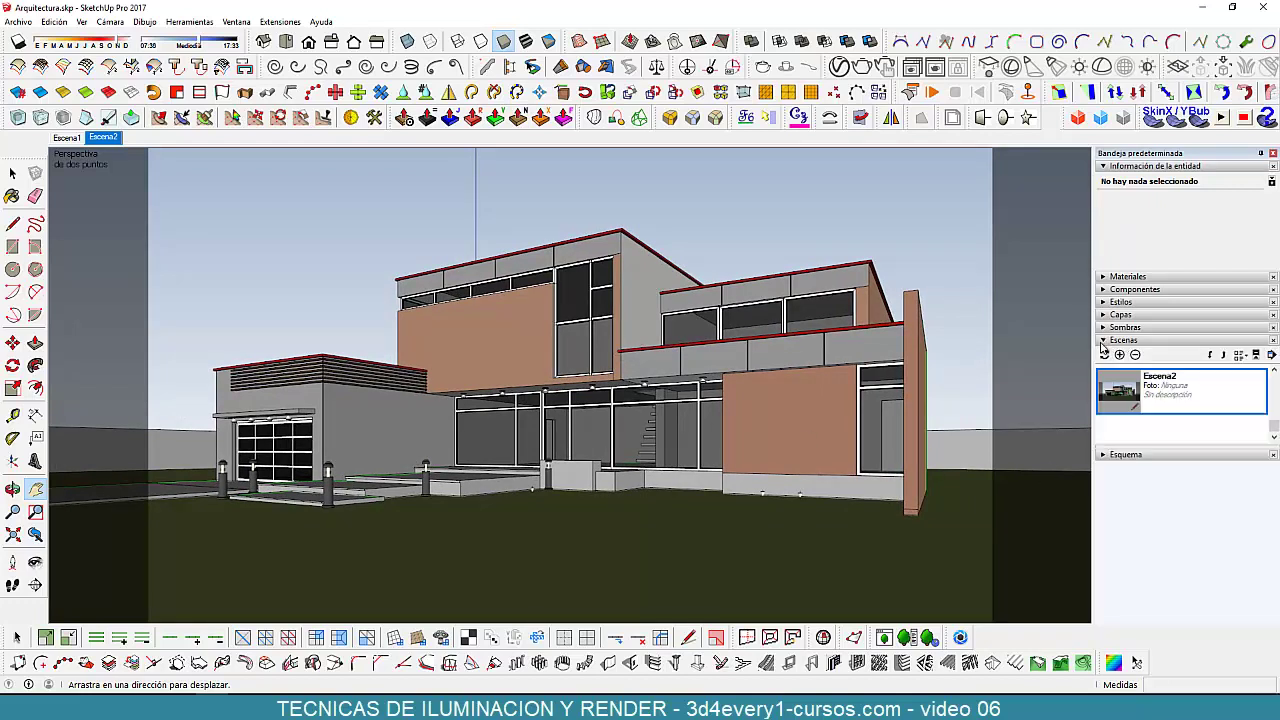
left_click(1120, 355)
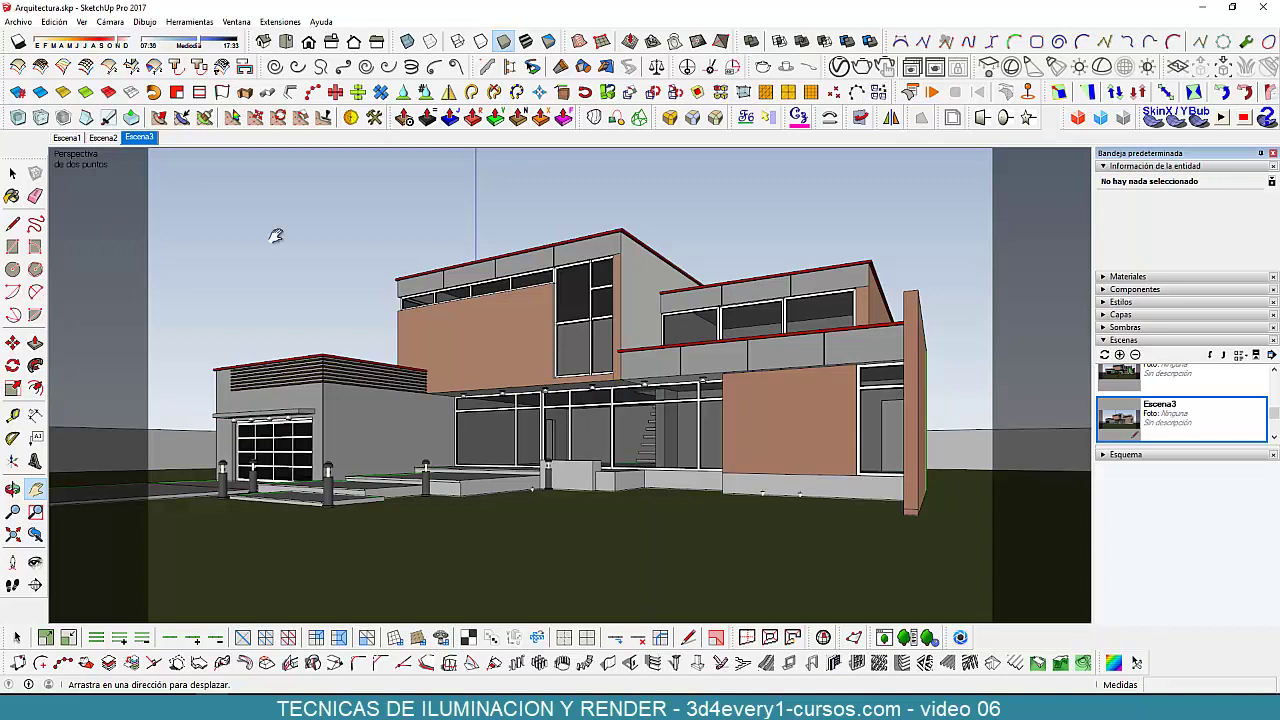
right_click(151, 138)
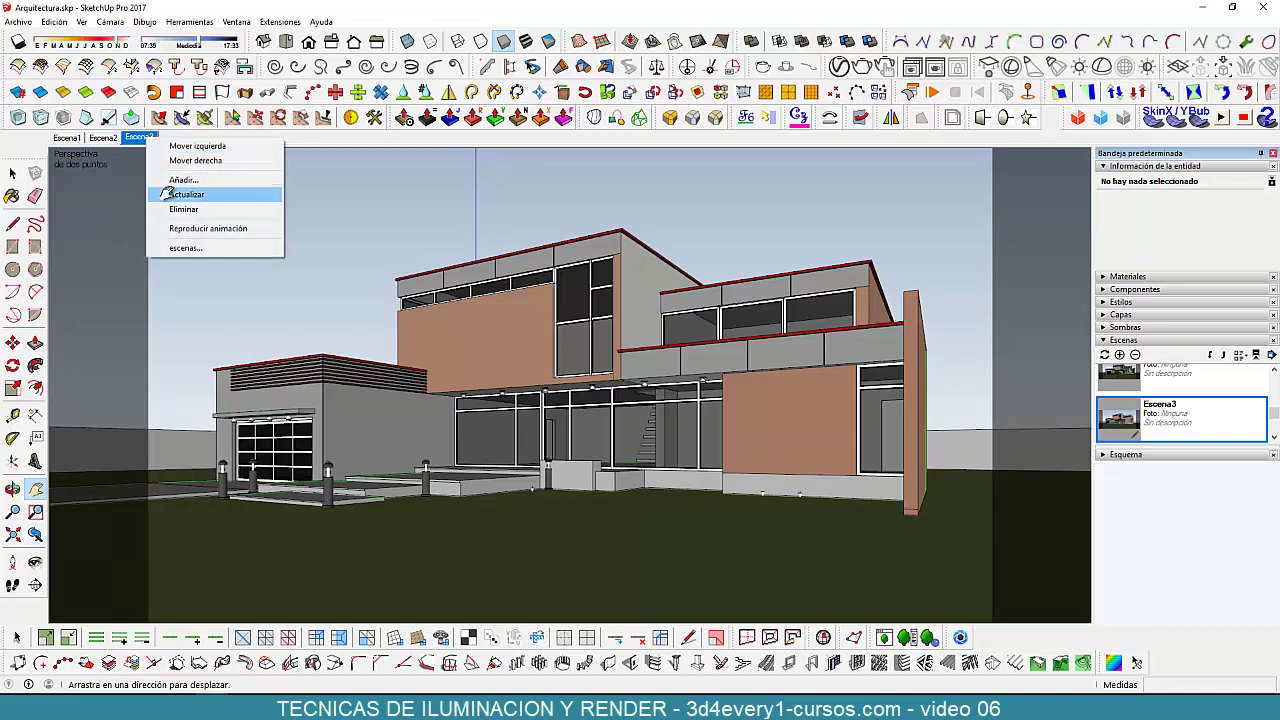
left_click(175, 190)
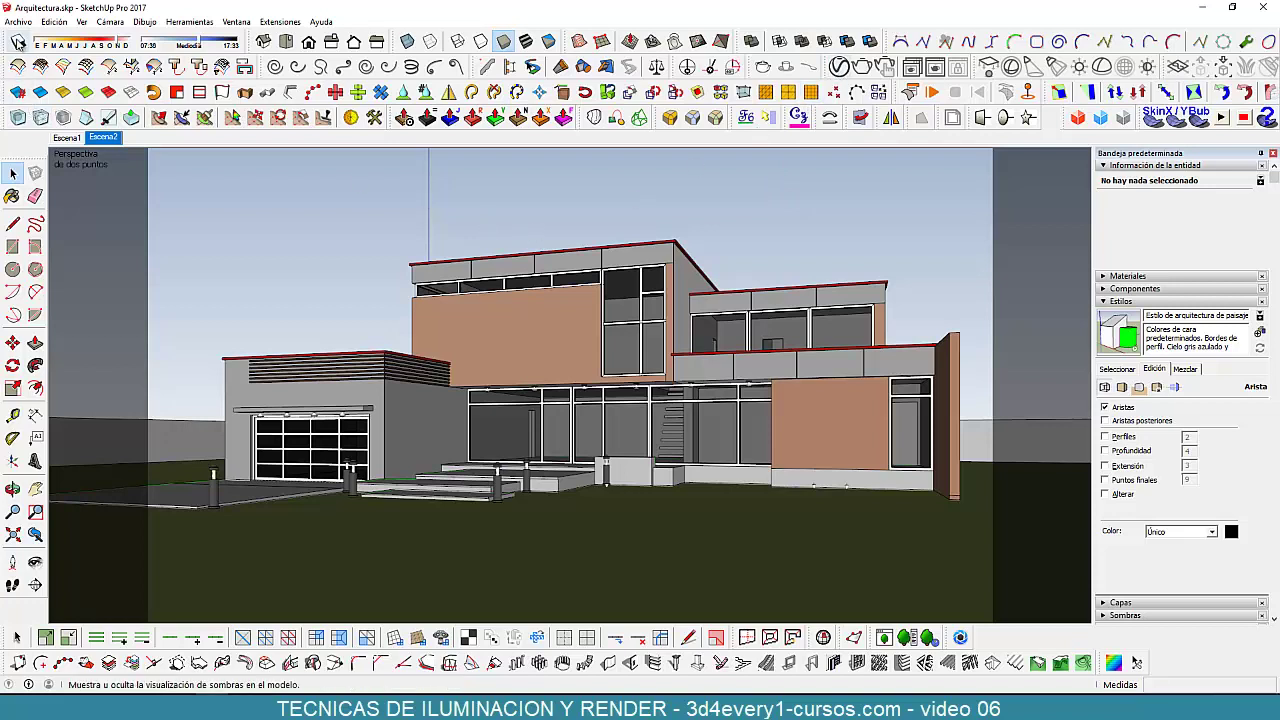
Preview the sun shadows on the house, then turn them back off
left_click(18, 42)
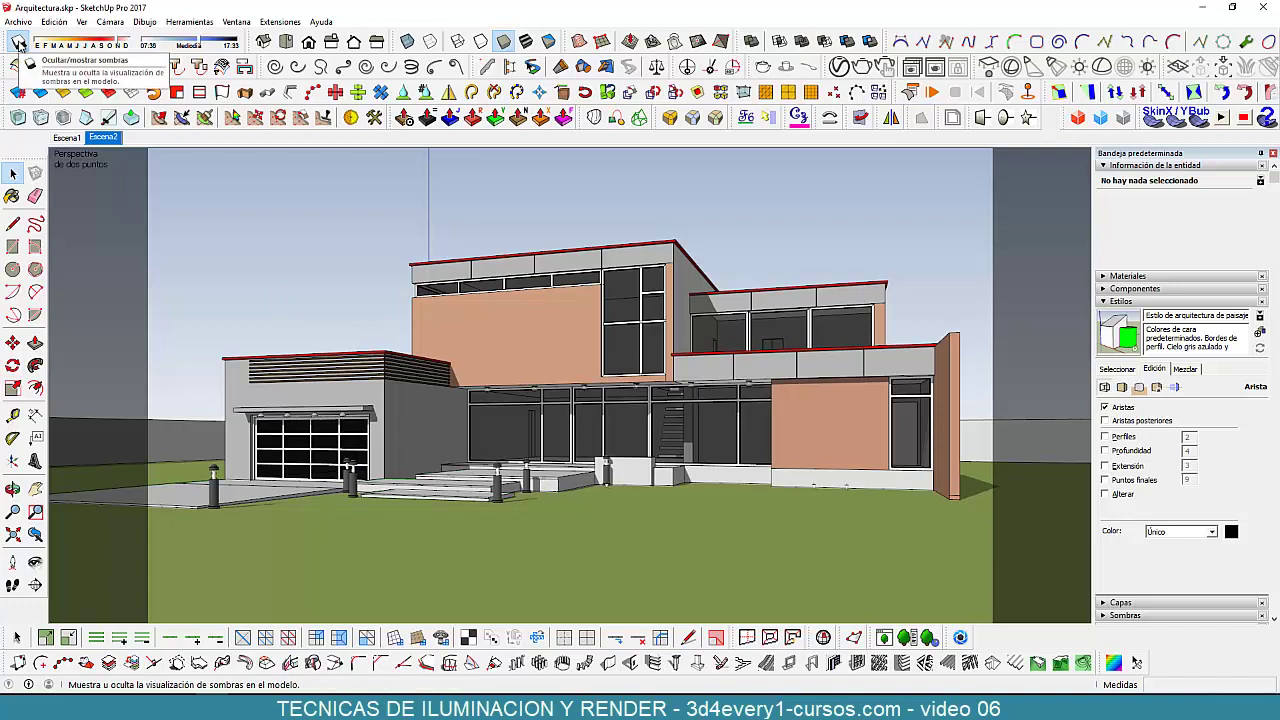
left_click(18, 44)
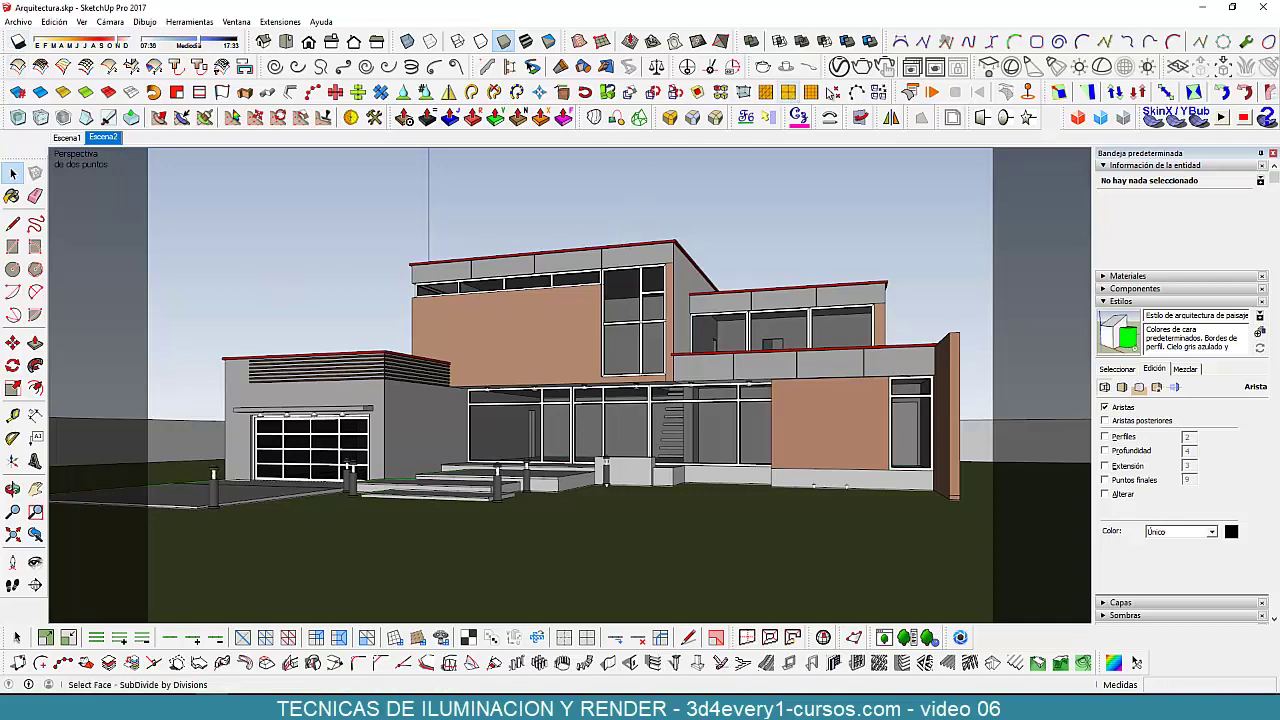
Open the V-Ray Asset Editor's Settings tab and move the window aside
left_click(838, 68)
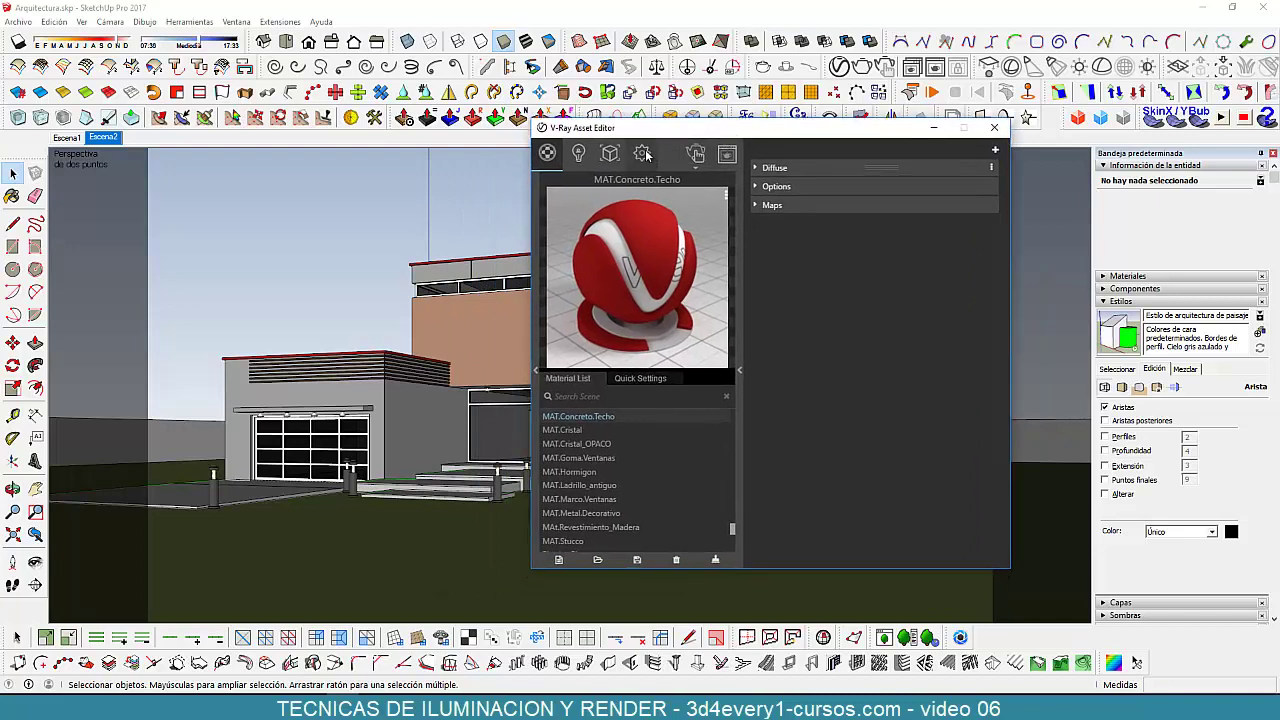
left_click(642, 152)
left_click_drag(713, 135, 761, 137)
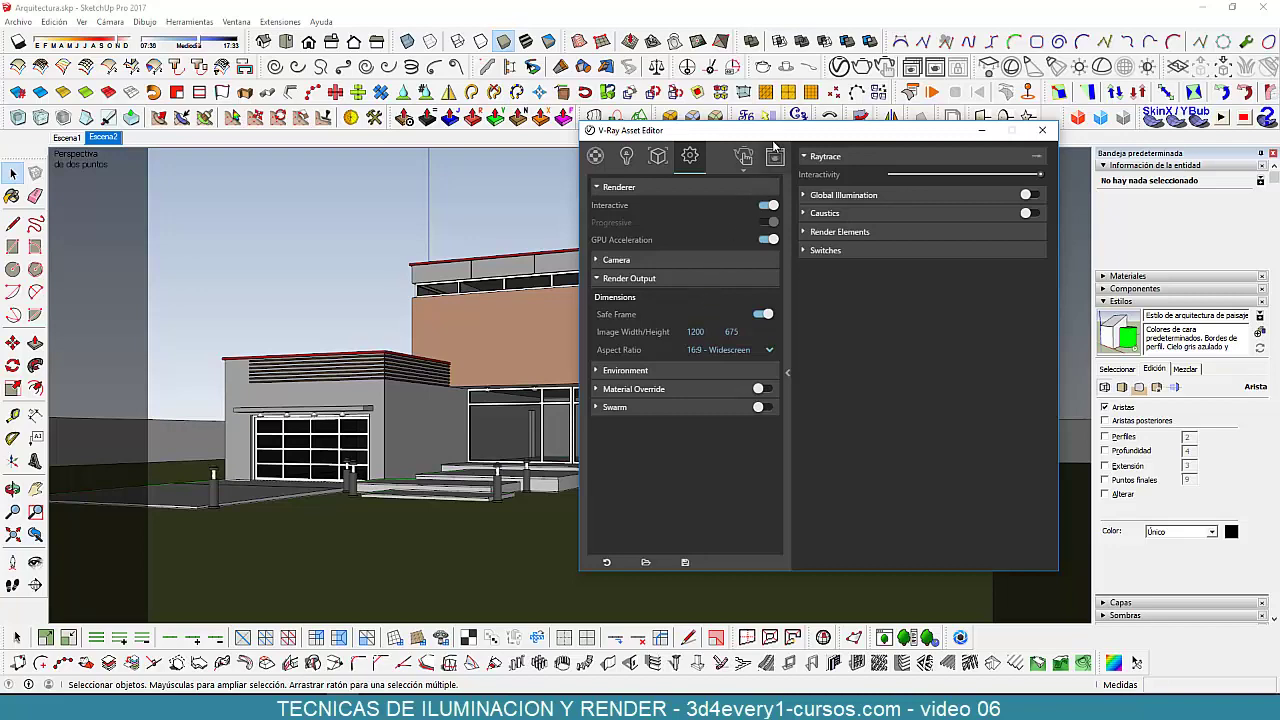
left_click_drag(782, 135, 806, 166)
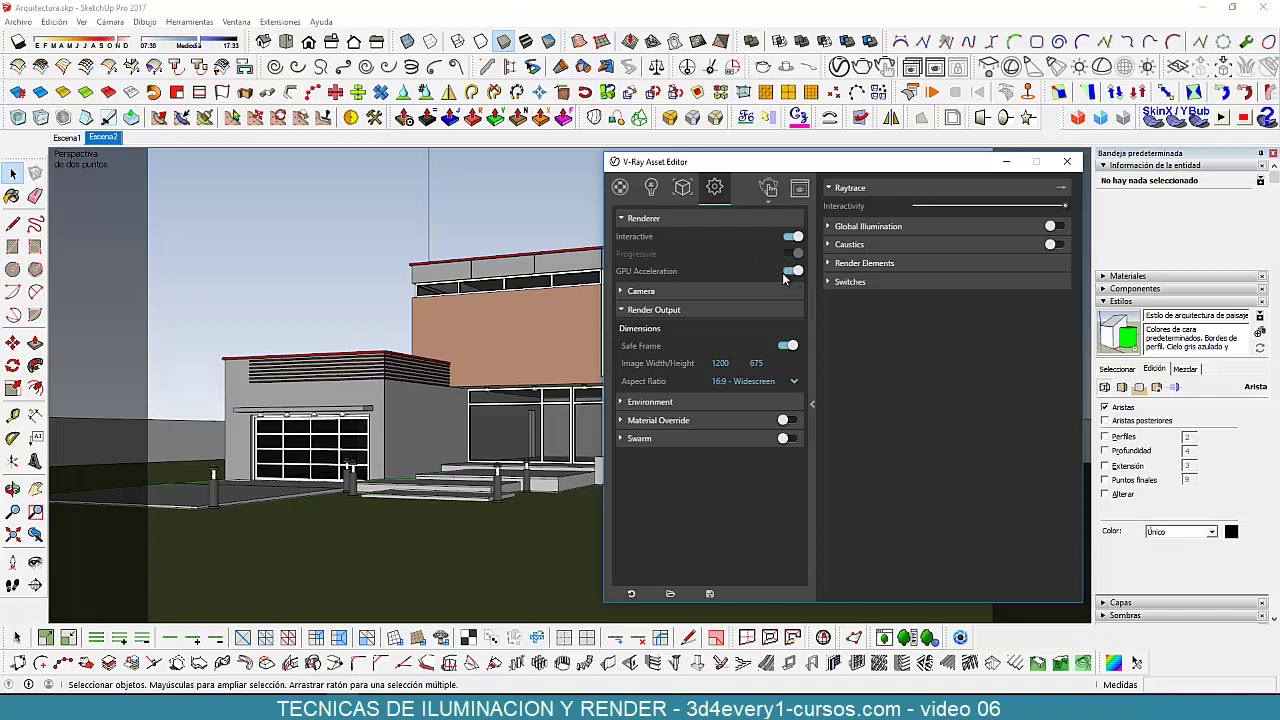
Turn off GPU Acceleration, Interactive and Progressive rendering in V-Ray's Renderer settings
left_click(786, 273)
left_click(787, 238)
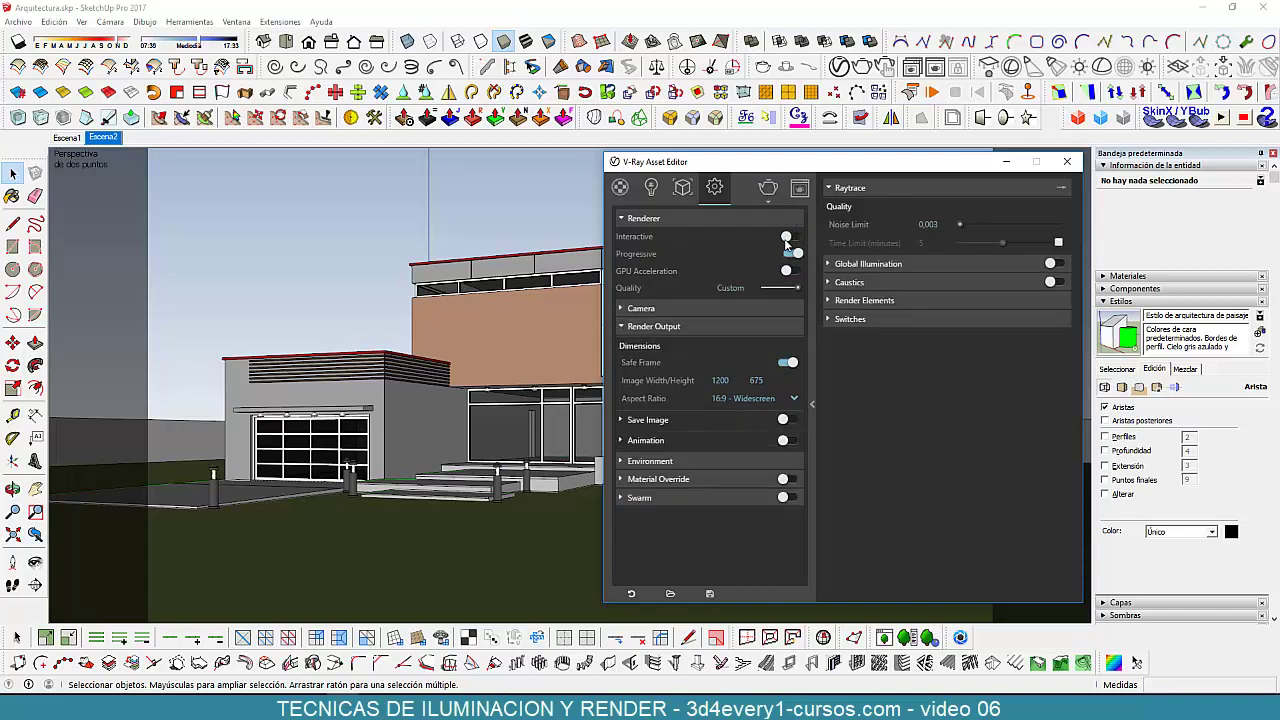
left_click(789, 253)
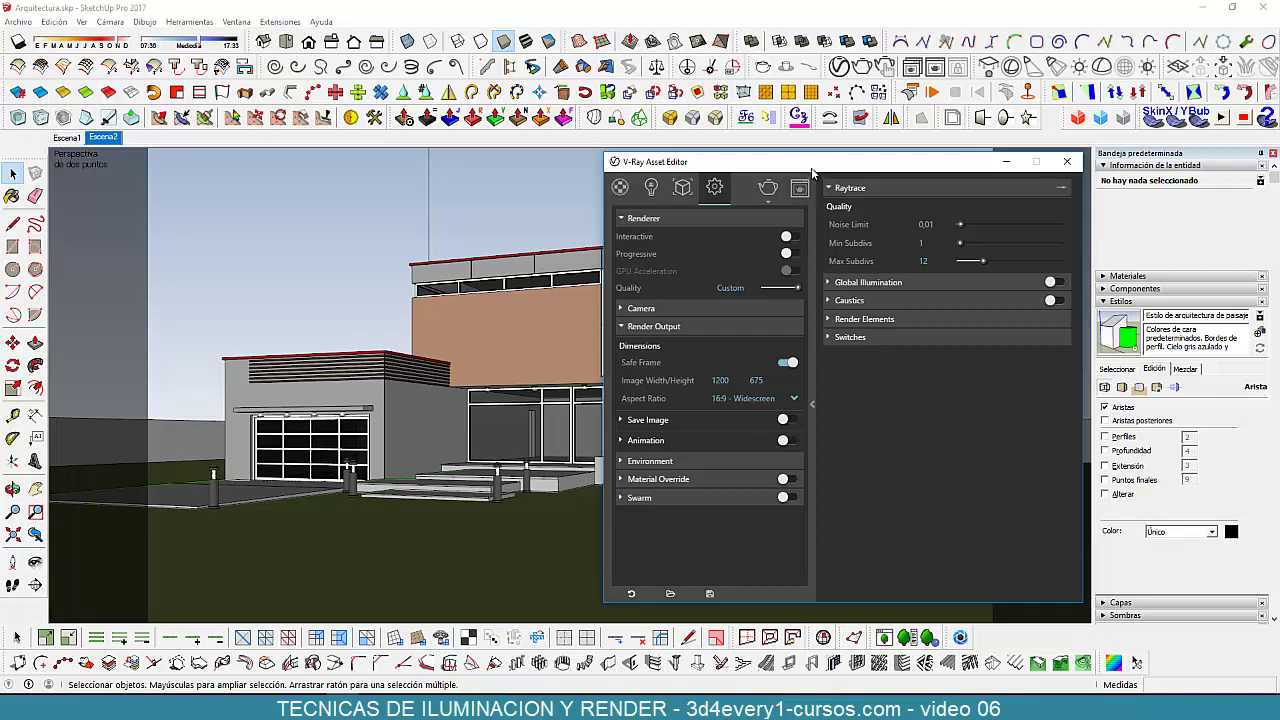
left_click_drag(800, 171, 787, 177)
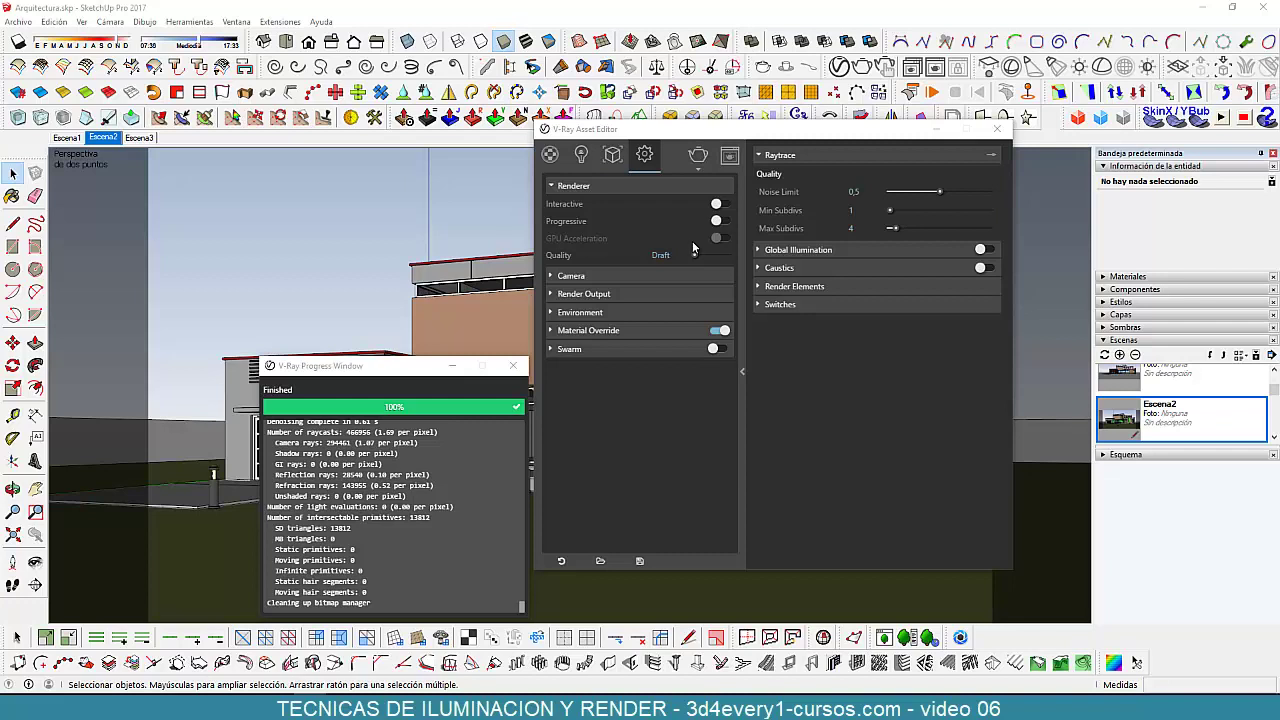
Run a V-Ray test render, then enable Global Illumination and render the house again
left_click(698, 160)
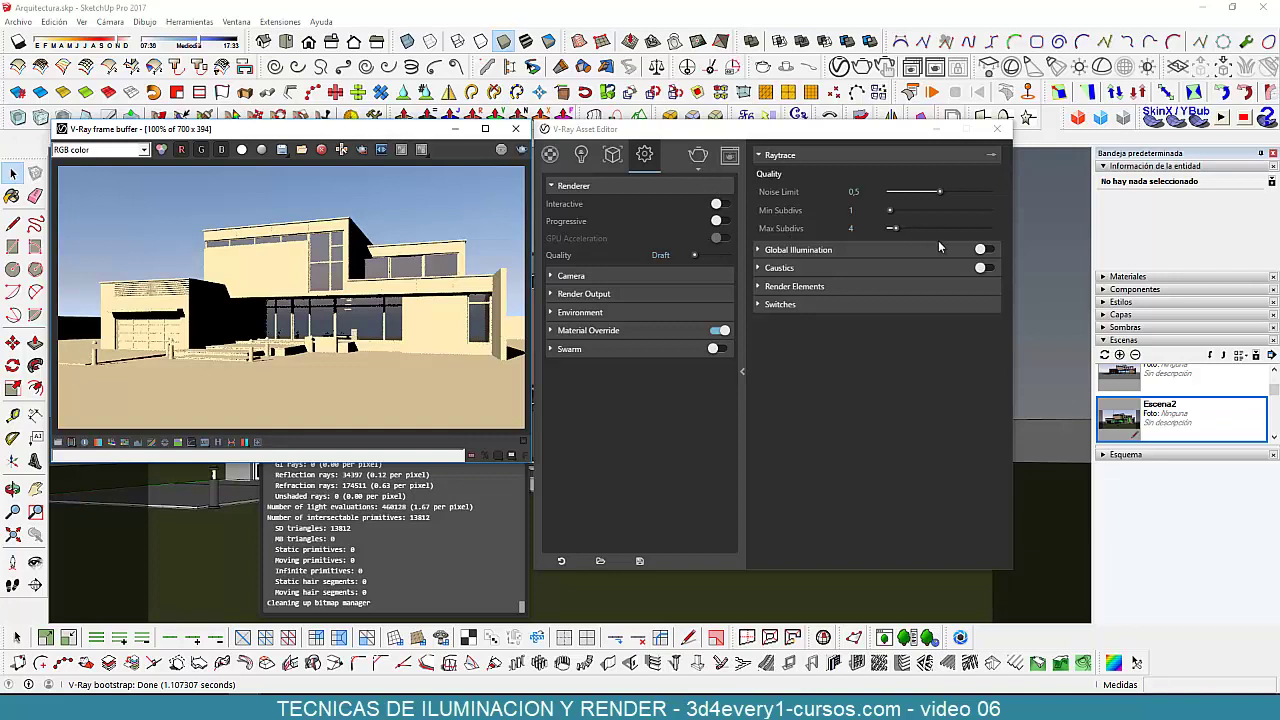
left_click(983, 249)
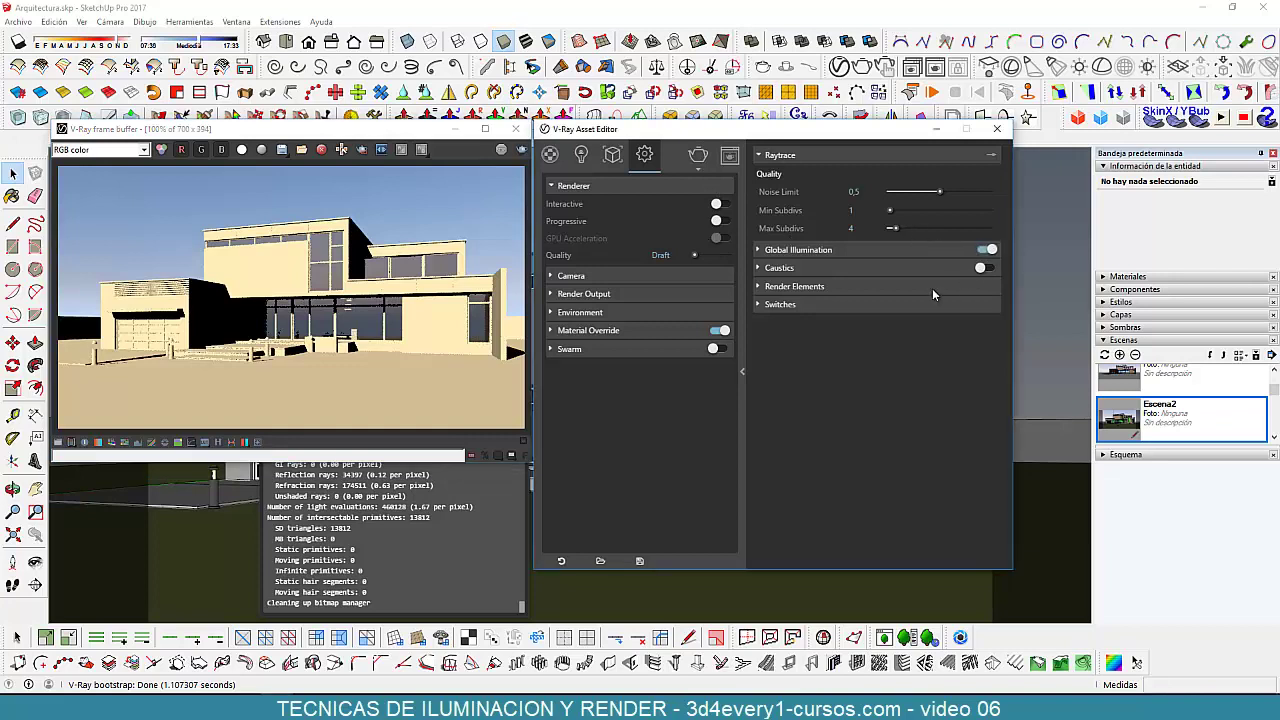
left_click(521, 149)
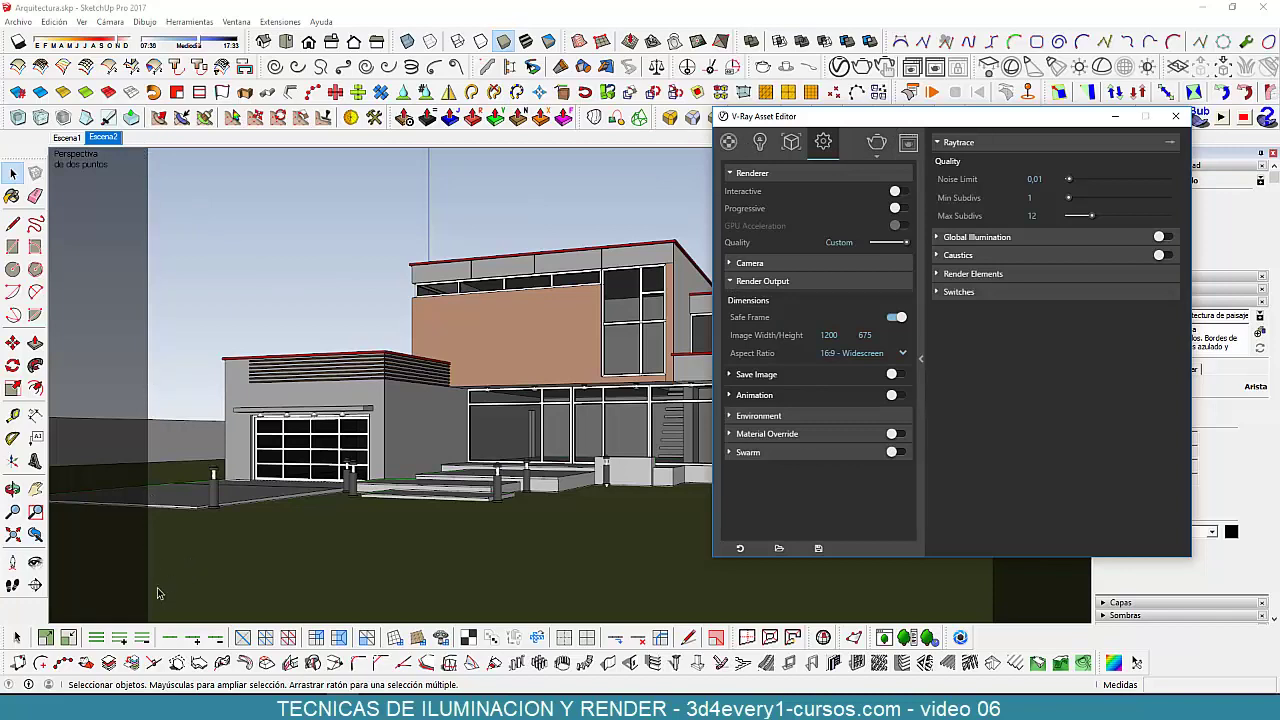
Set the render output aspect ratio to 16:9 Widescreen for 1200×675, after briefly trying 4:3
mouse_move(987, 117)
left_mouse_down()
mouse_move(845, 470)
mouse_move(1024, 113)
left_mouse_up()
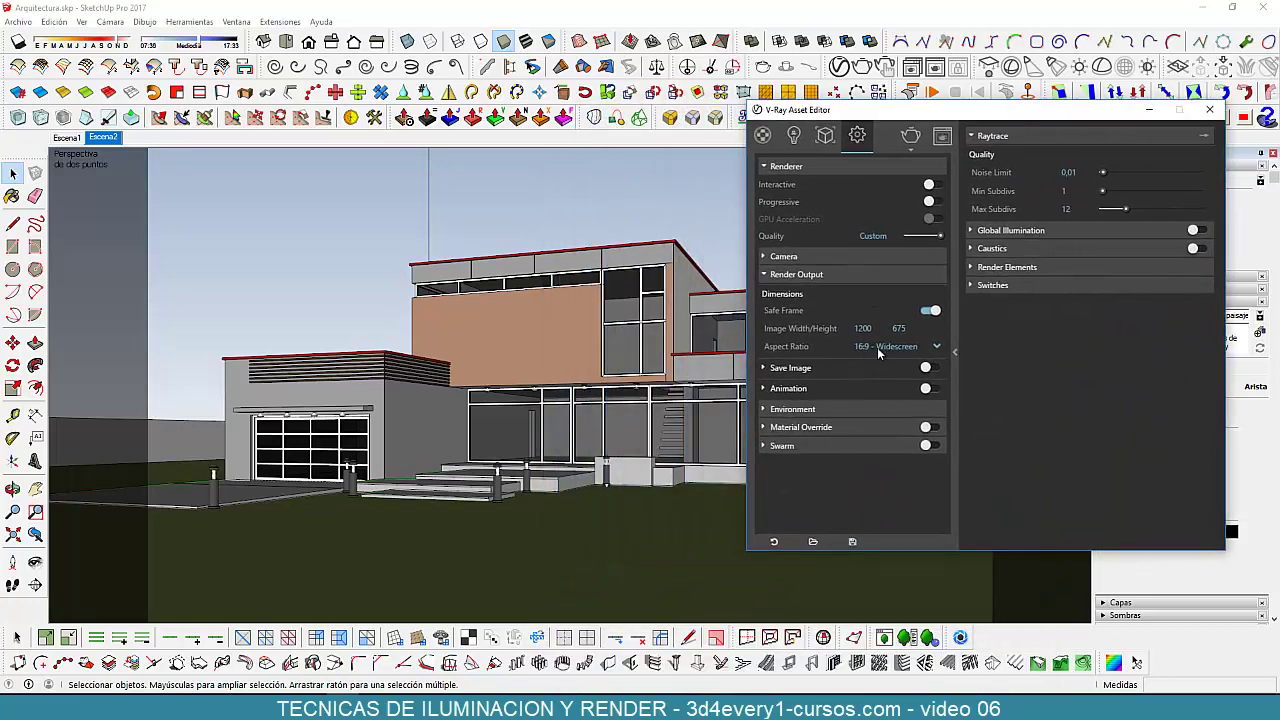
left_click(926, 350)
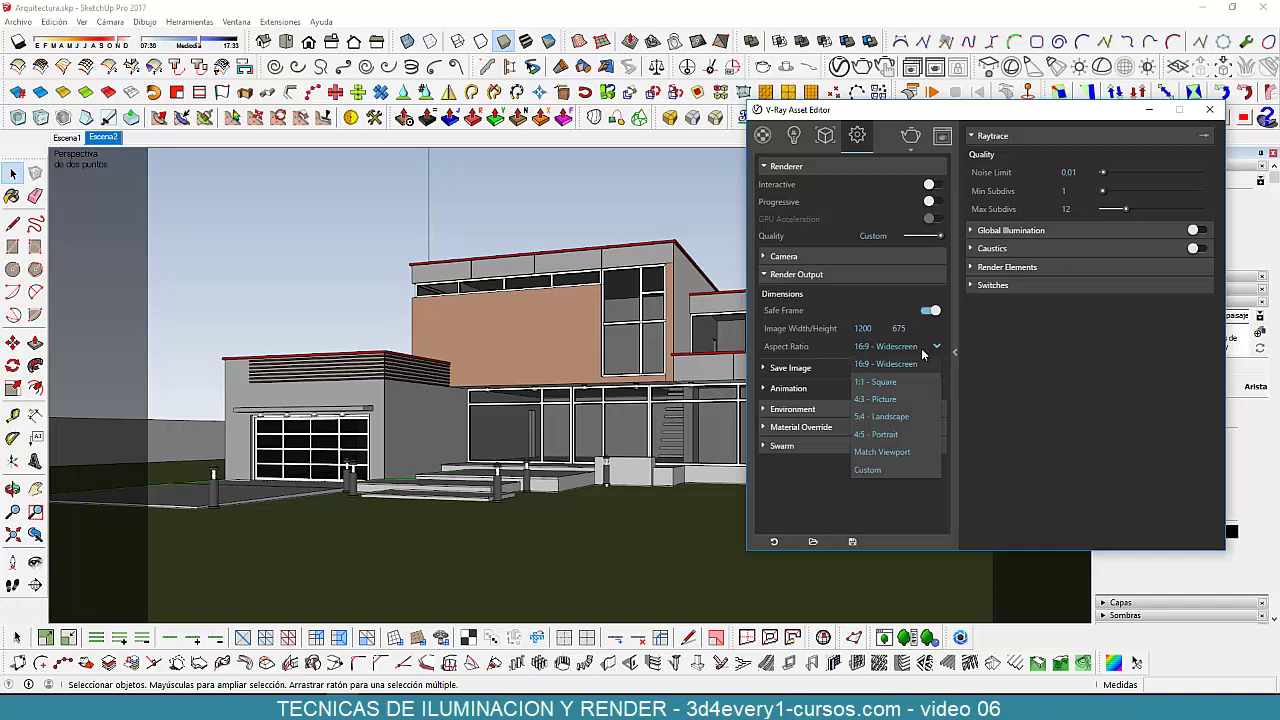
left_click(876, 399)
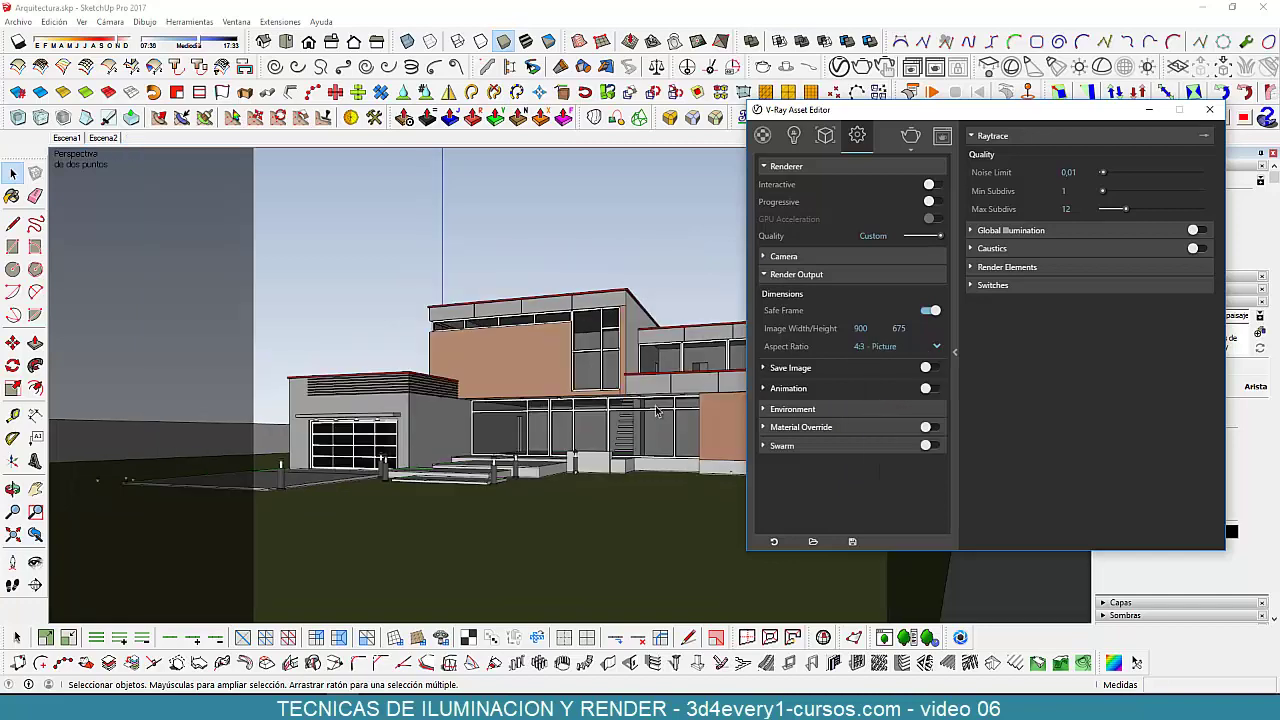
mouse_move(982, 119)
left_mouse_down()
mouse_move(983, 561)
mouse_move(981, 543)
left_mouse_up()
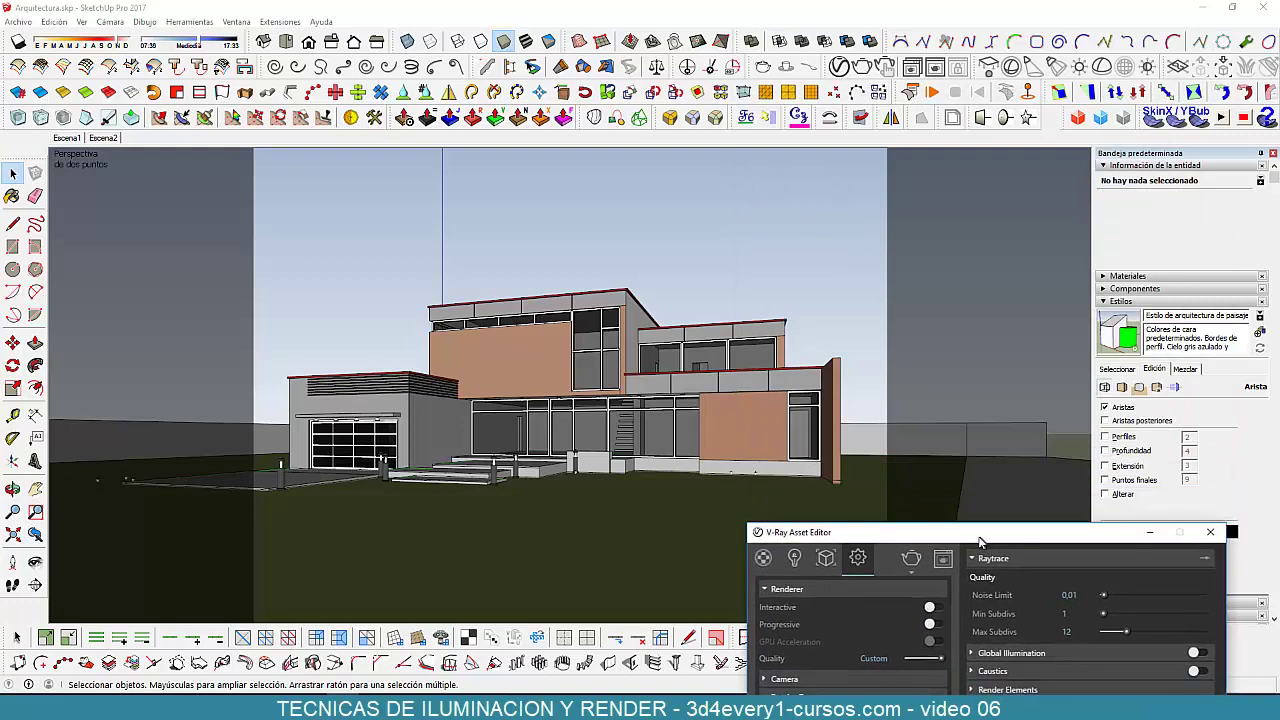
mouse_move(981, 542)
left_mouse_down()
mouse_move(819, 67)
mouse_move(916, 83)
left_mouse_up()
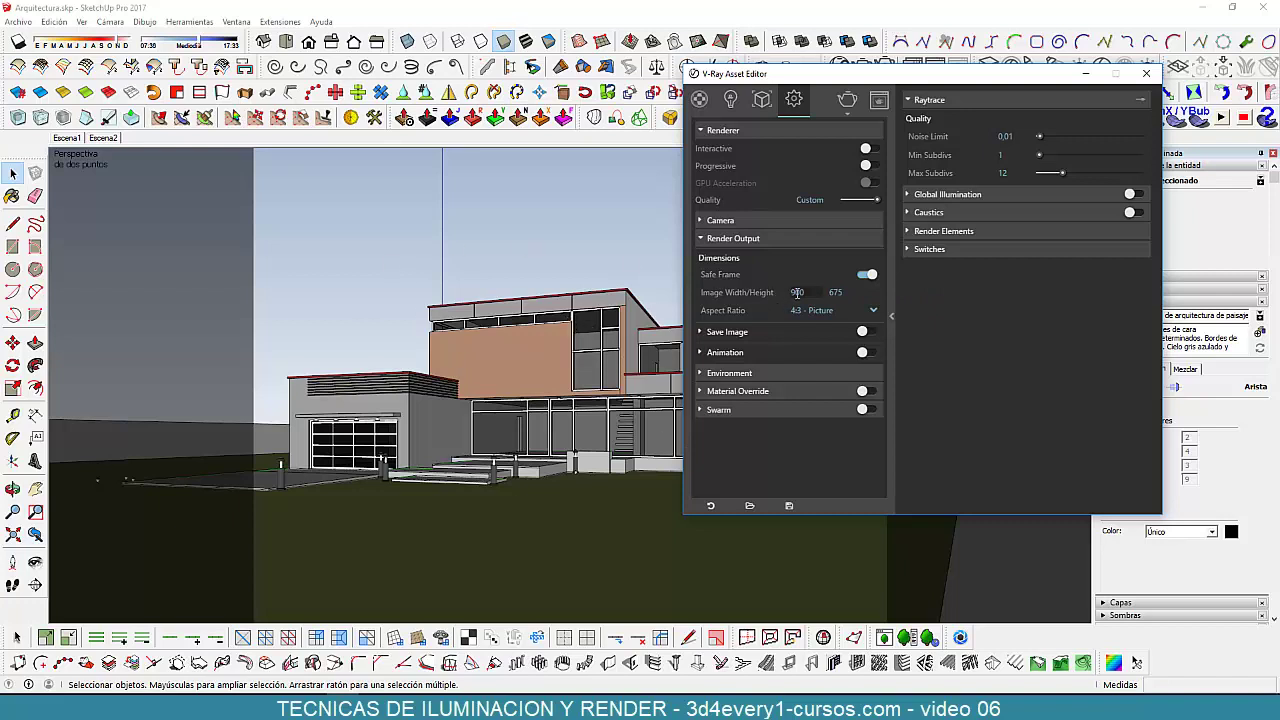
left_click(835, 310)
left_click(822, 330)
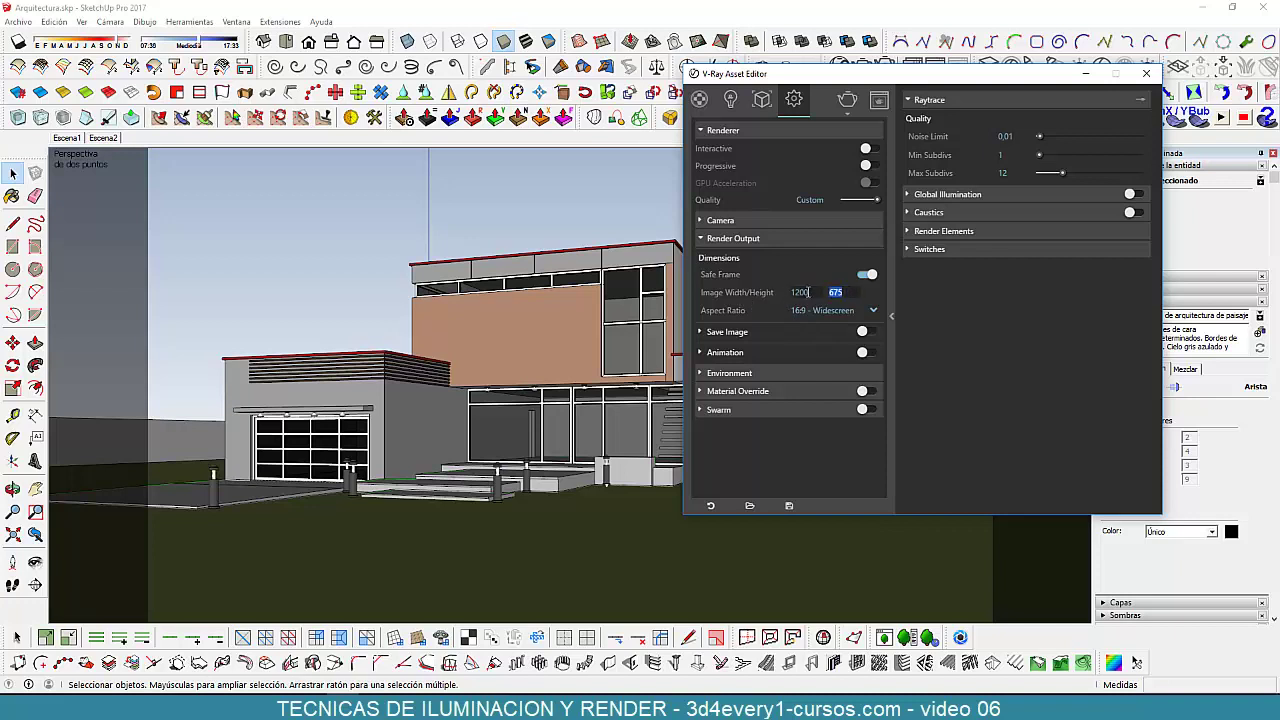
Change the render output Image Width to 700 so the height becomes 394
double_click(830, 292)
double_click(835, 292)
mouse_move(799, 292)
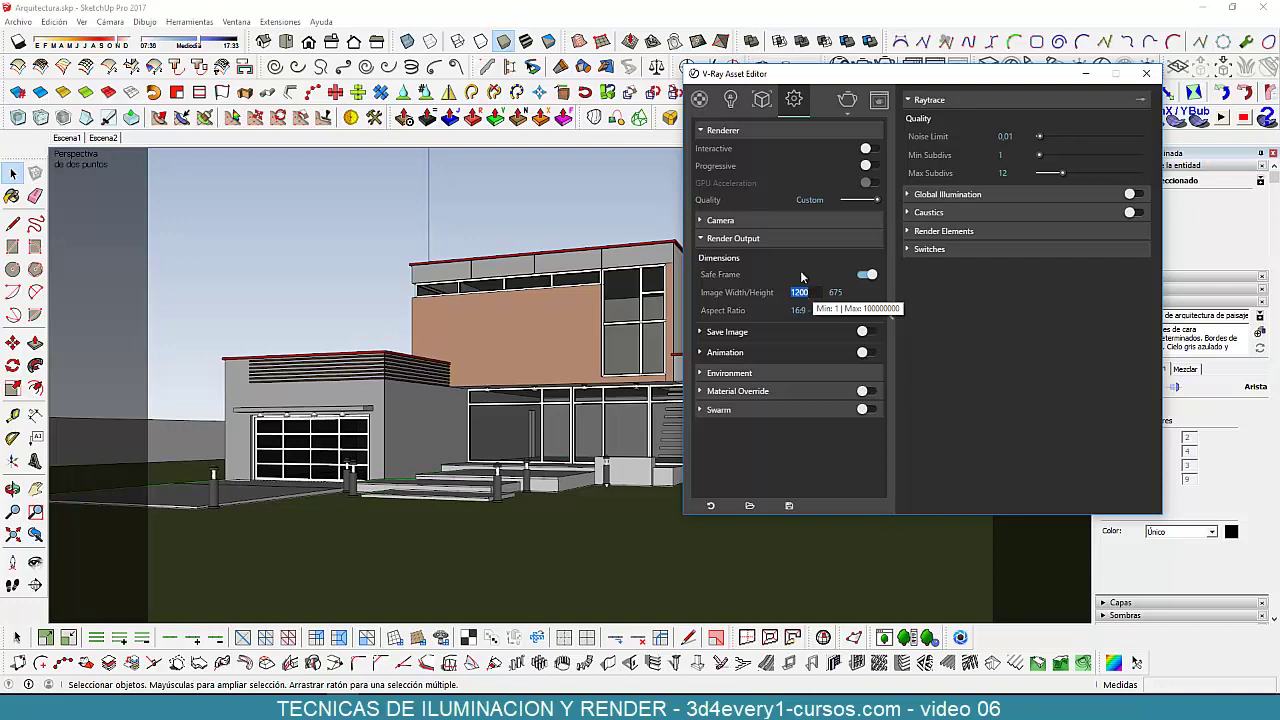
left_click_drag(848, 76, 870, 106)
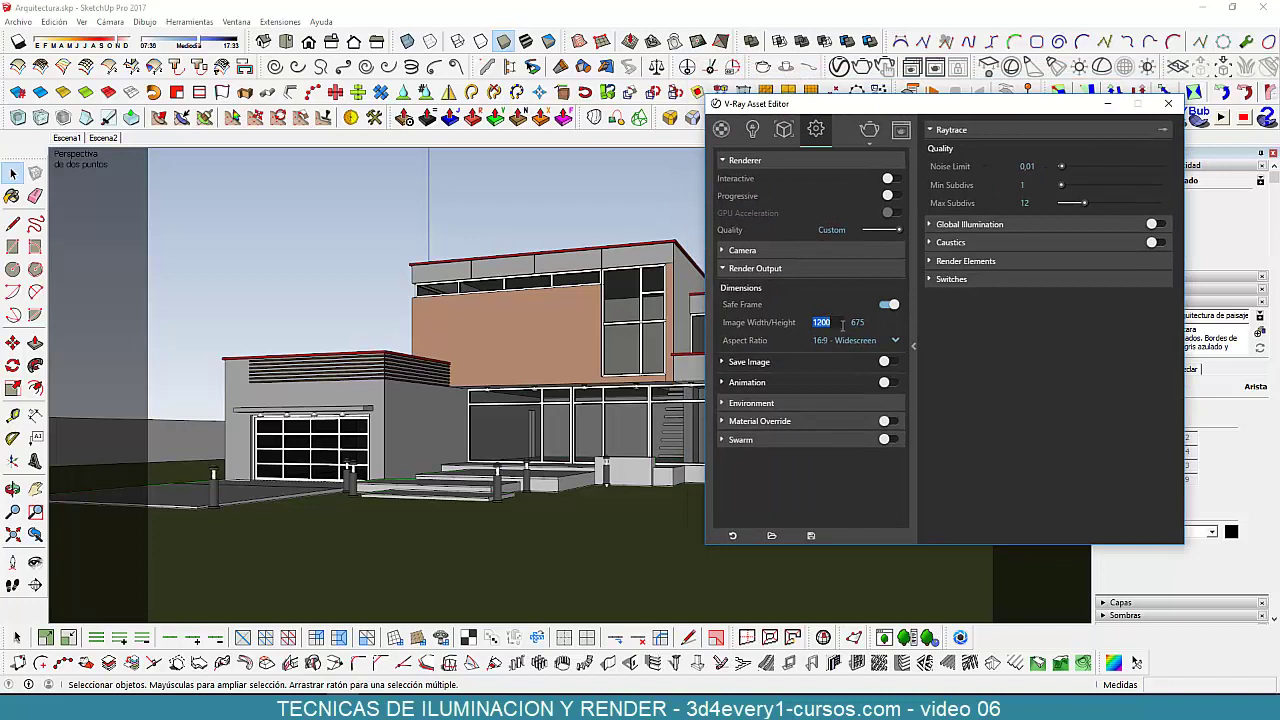
type("700")
key("Return")
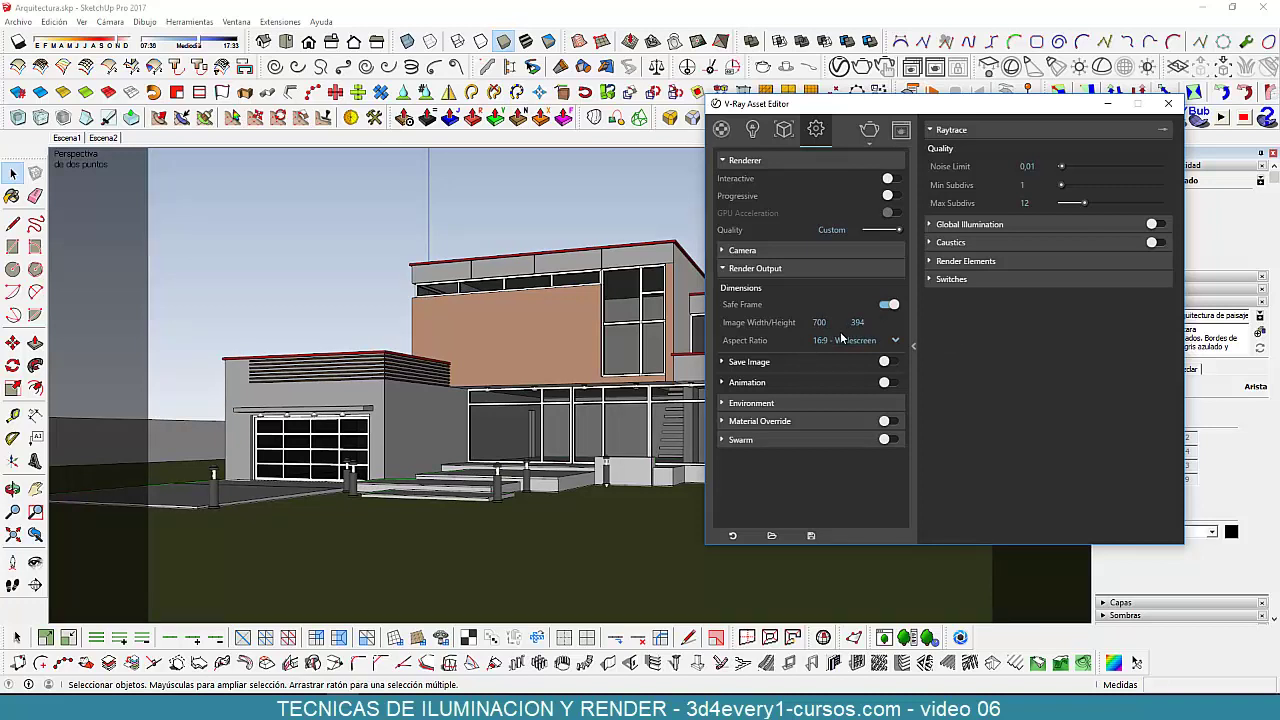
left_click(767, 272)
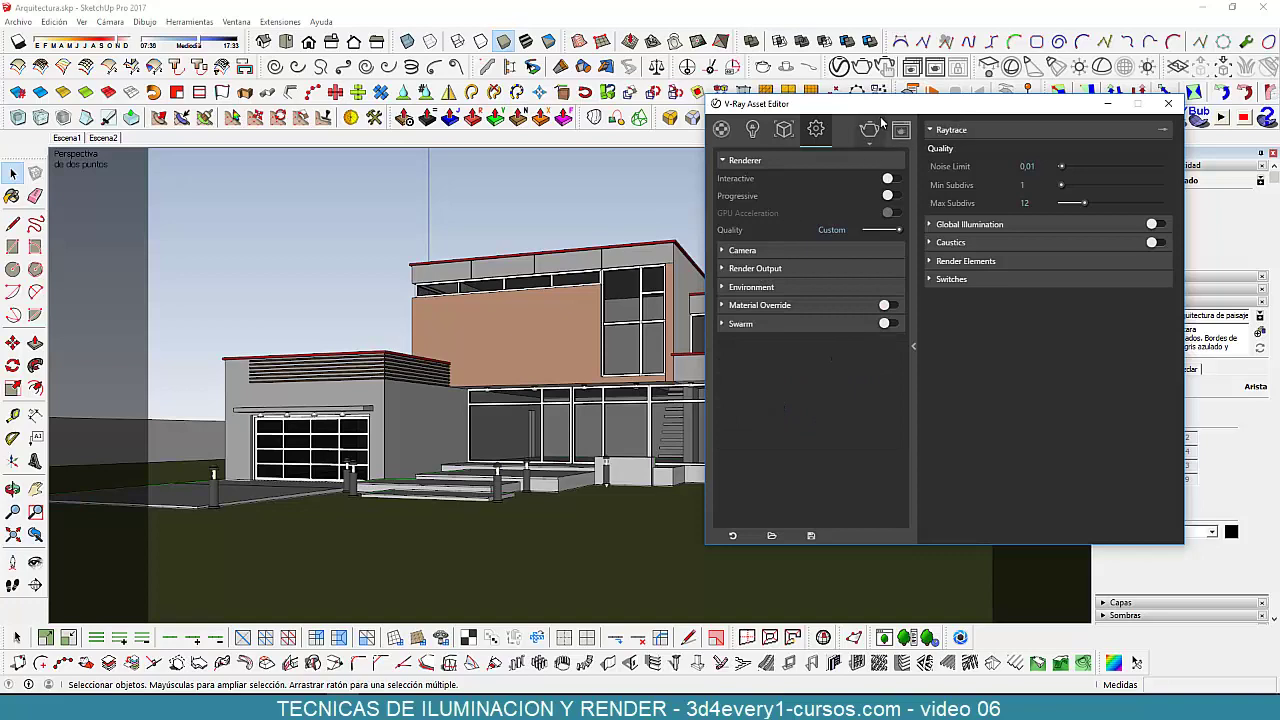
Switch on V-Ray's Material Override and expand its options
mouse_move(891, 106)
left_mouse_down()
mouse_move(937, 130)
mouse_move(927, 154)
left_mouse_up()
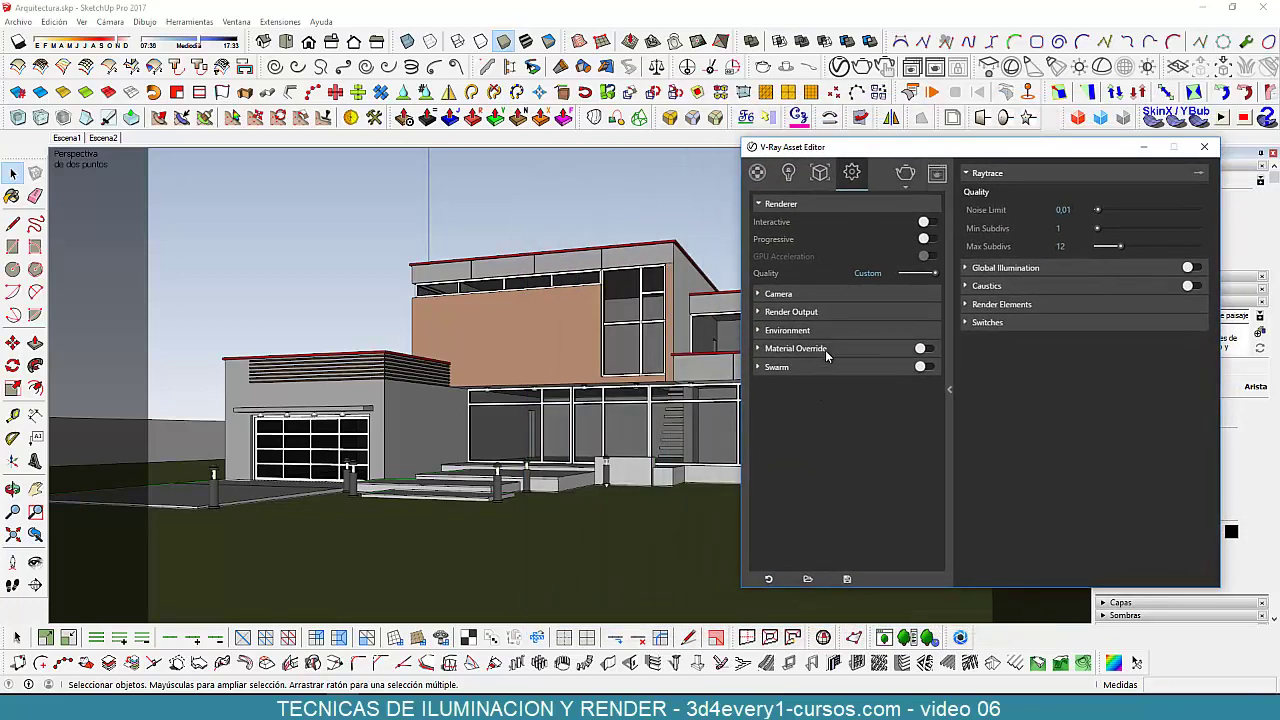
left_click(928, 350)
left_click(762, 350)
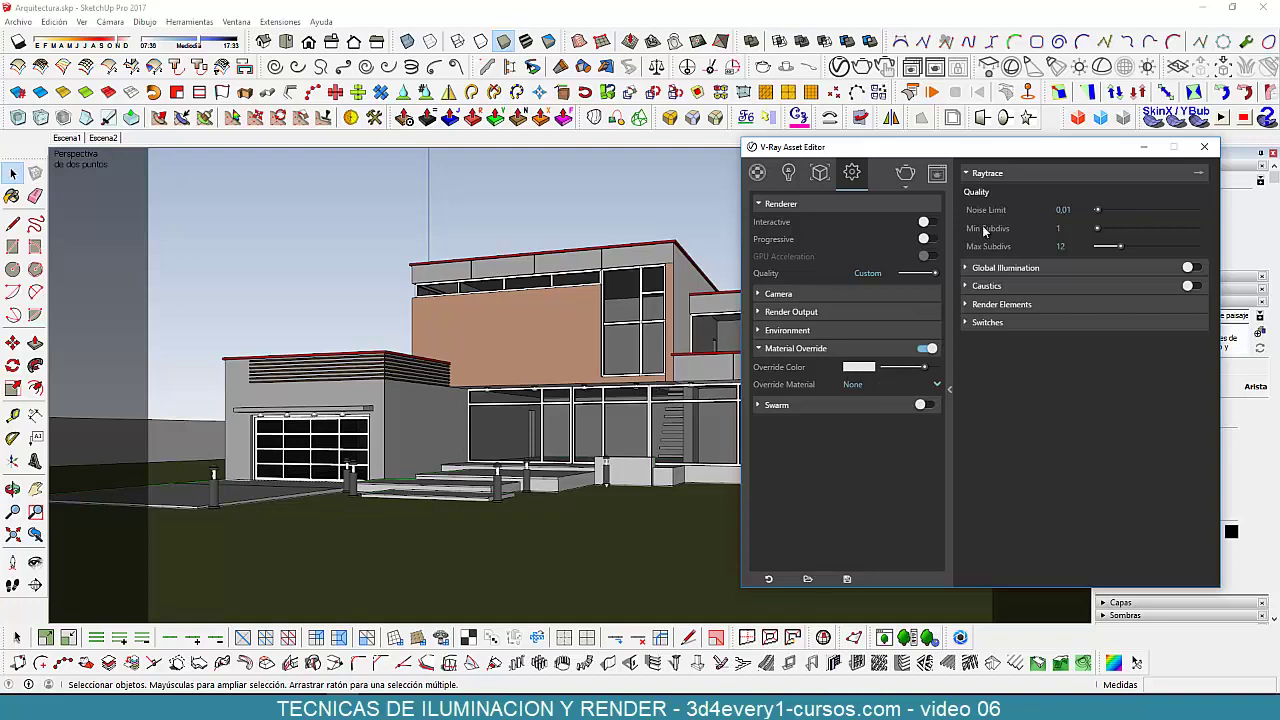
Collapse Estilos, show the Capas layer list, and hide the Cristales layer
mouse_move(999, 157)
left_mouse_down()
mouse_move(838, 160)
mouse_move(860, 177)
left_mouse_up()
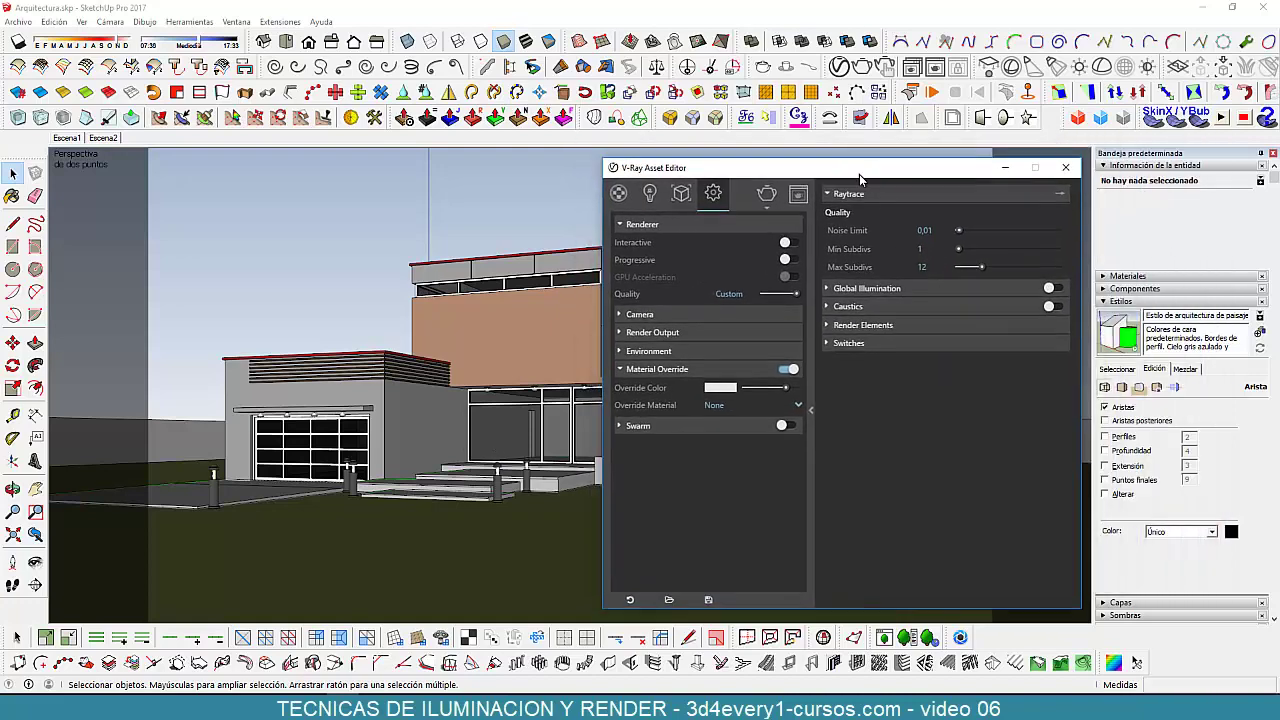
left_click(1120, 302)
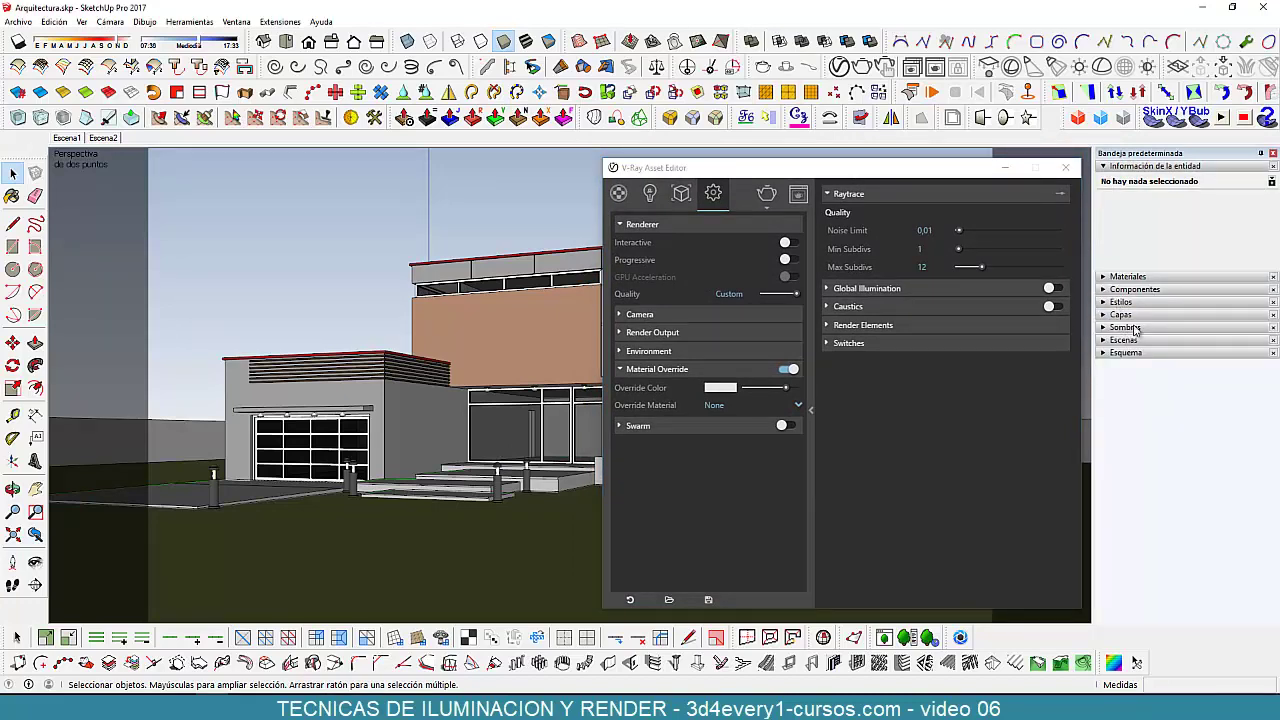
left_click(1140, 315)
left_click(1238, 439)
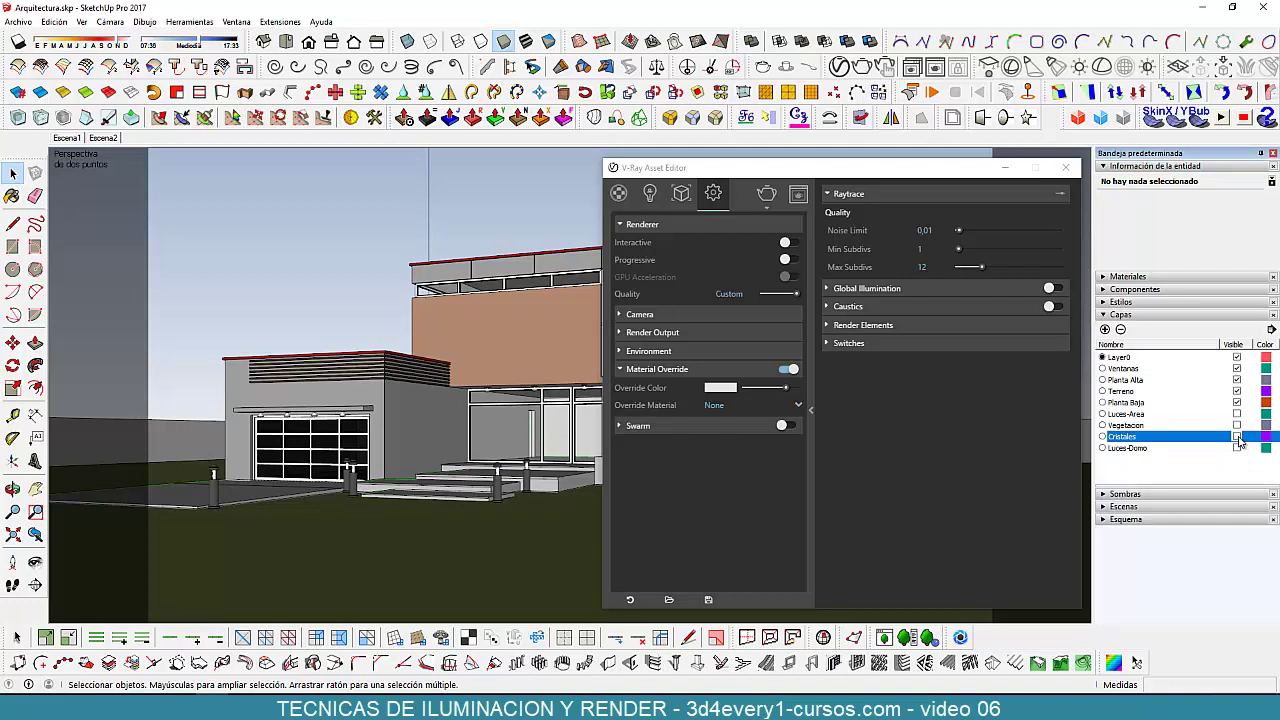
Show Cristales again and eyedrop the MAT.Cristal material from a window
left_click(1237, 437)
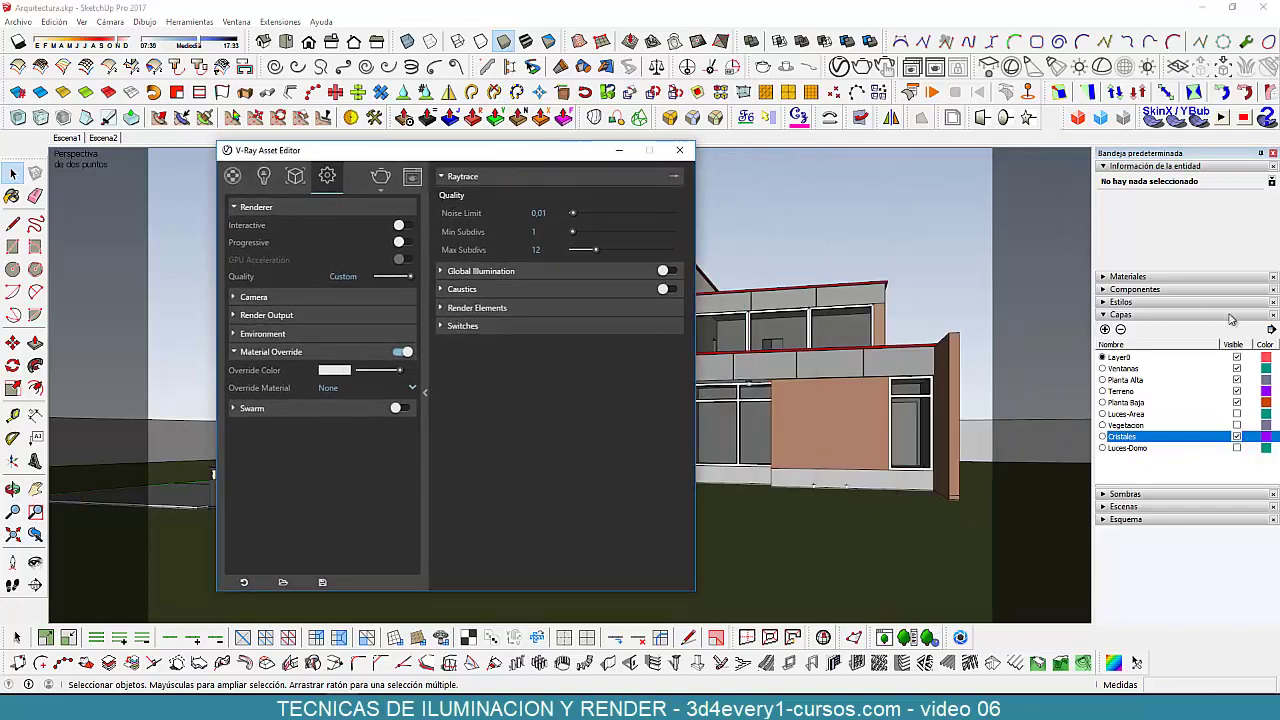
left_click(1231, 315)
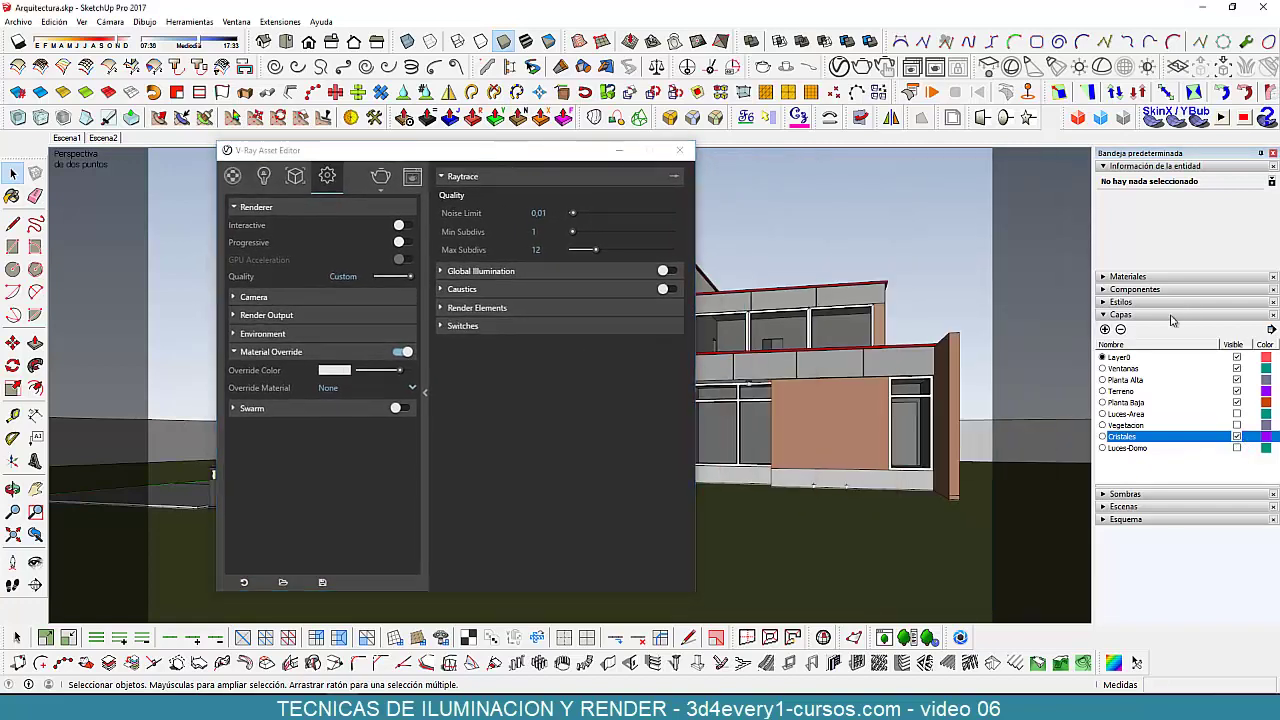
left_click(1200, 277)
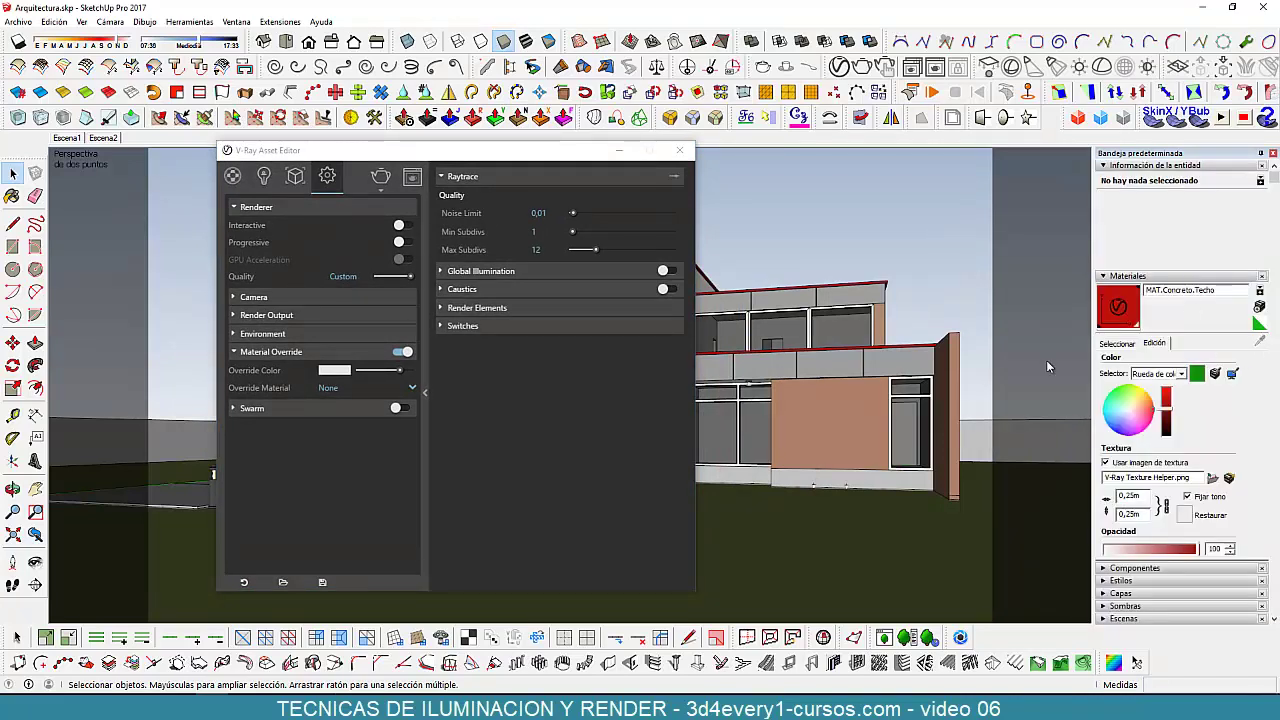
left_click(1119, 343)
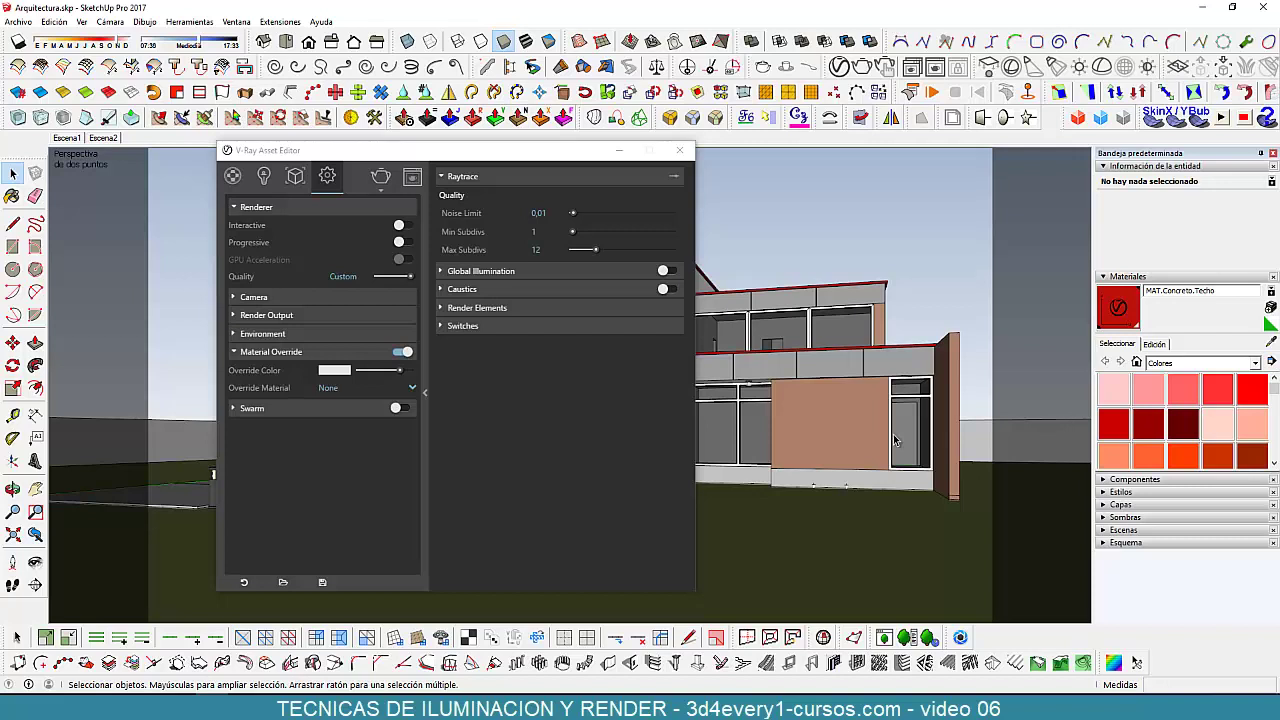
left_click(1271, 343)
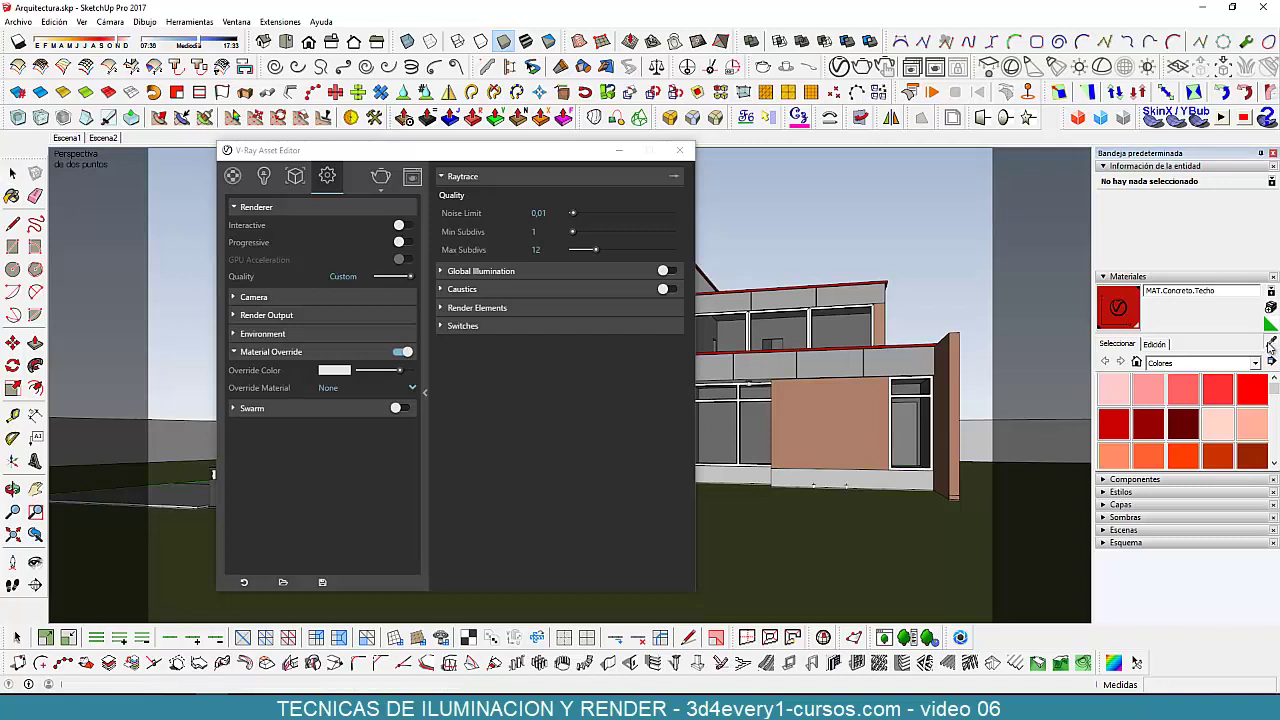
left_click(846, 322)
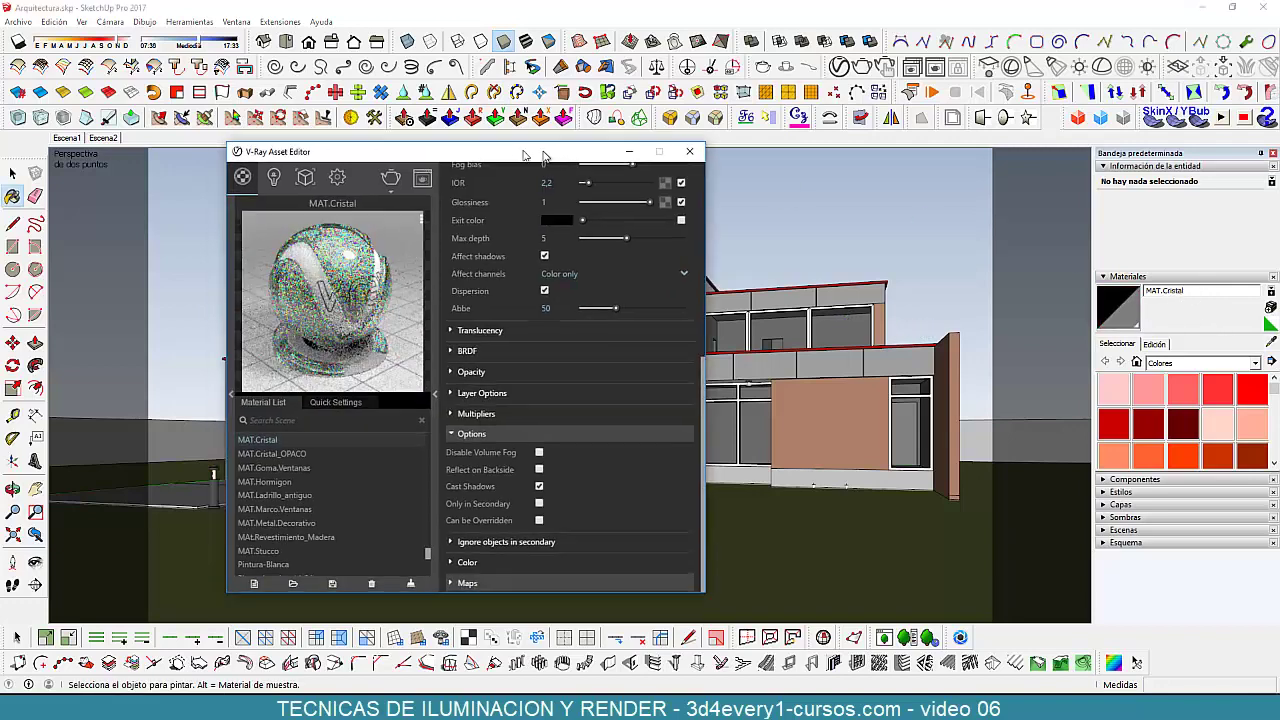
Toggle MAT.Cristal's override permission on and back off, then return to V-Ray render settings
left_click_drag(585, 150, 875, 147)
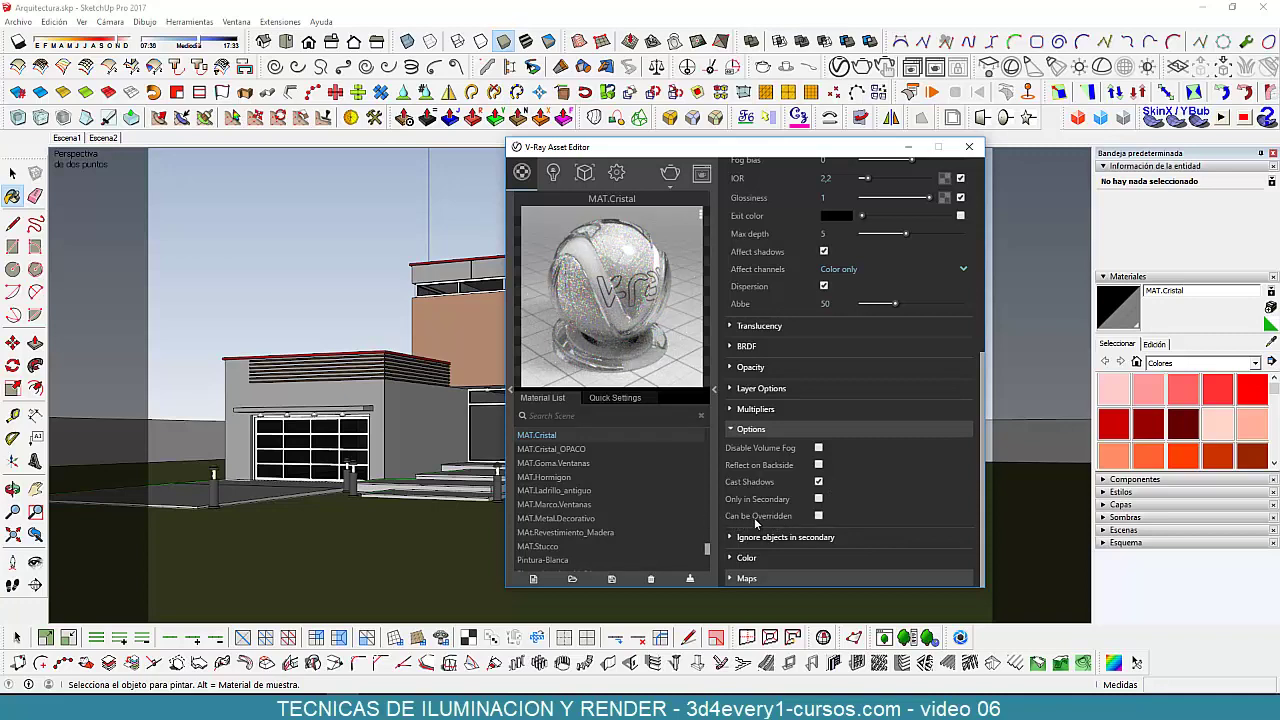
left_click(819, 516)
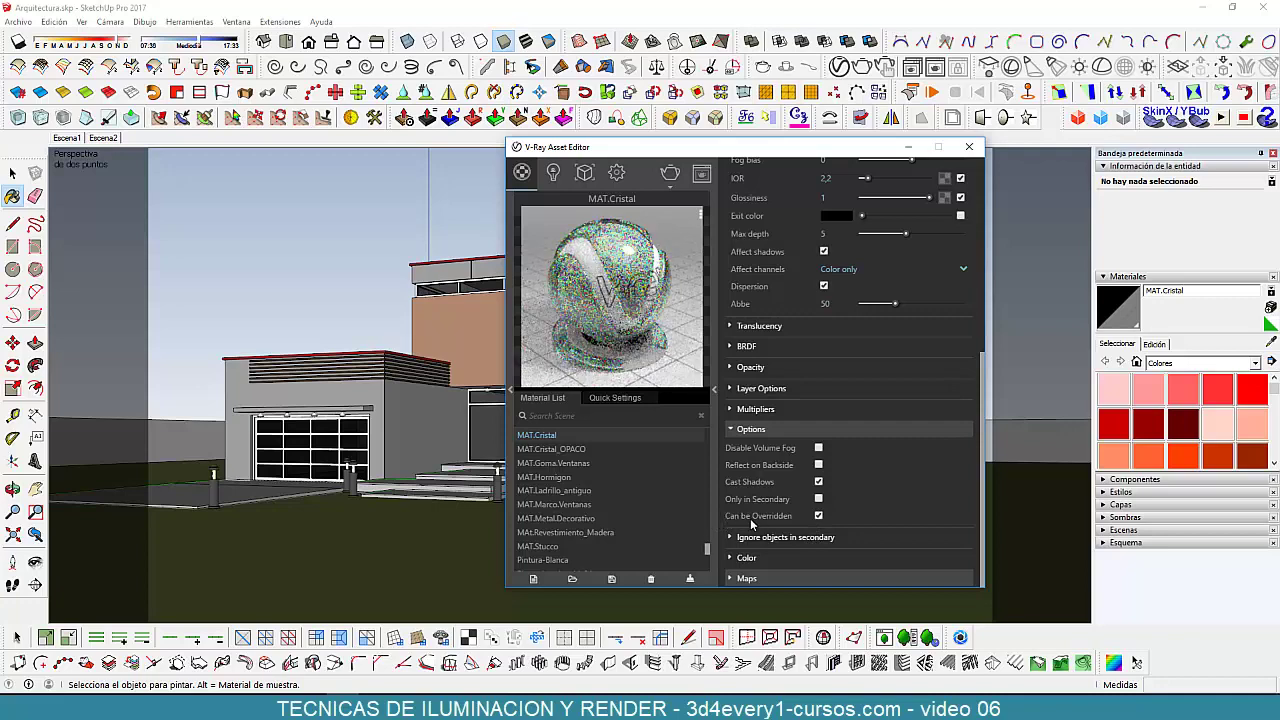
mouse_move(758, 516)
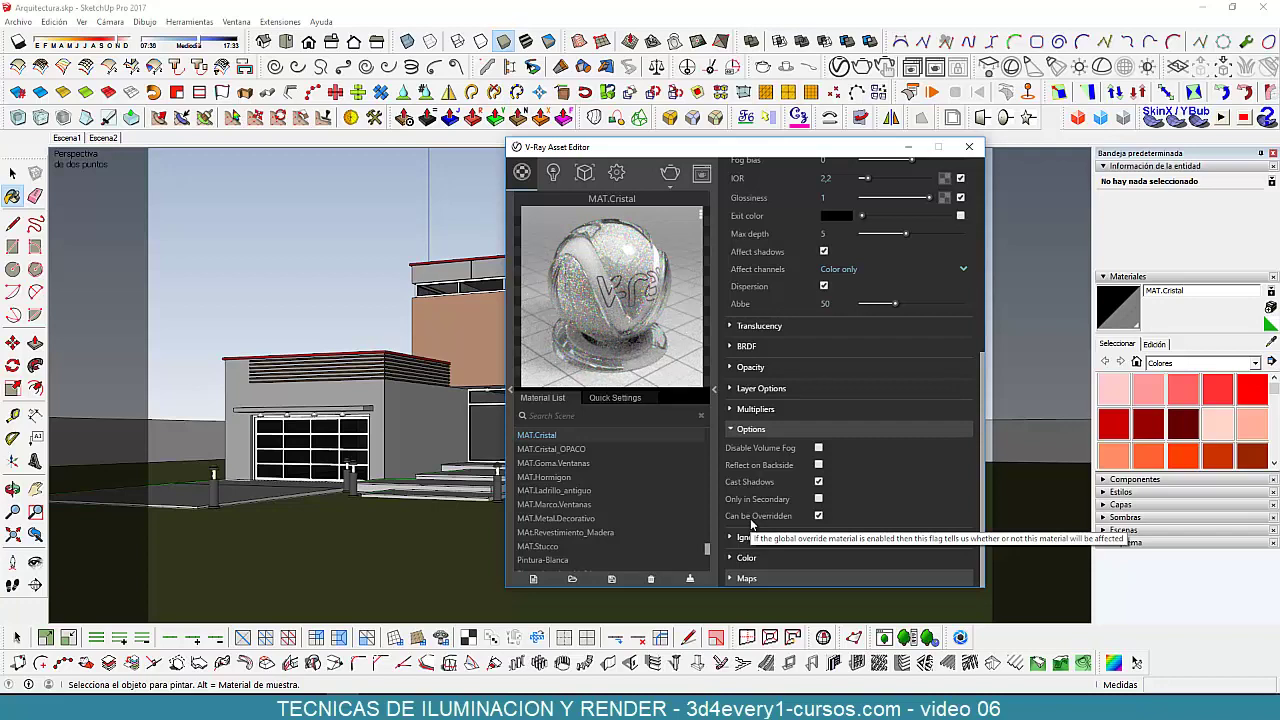
left_click(819, 516)
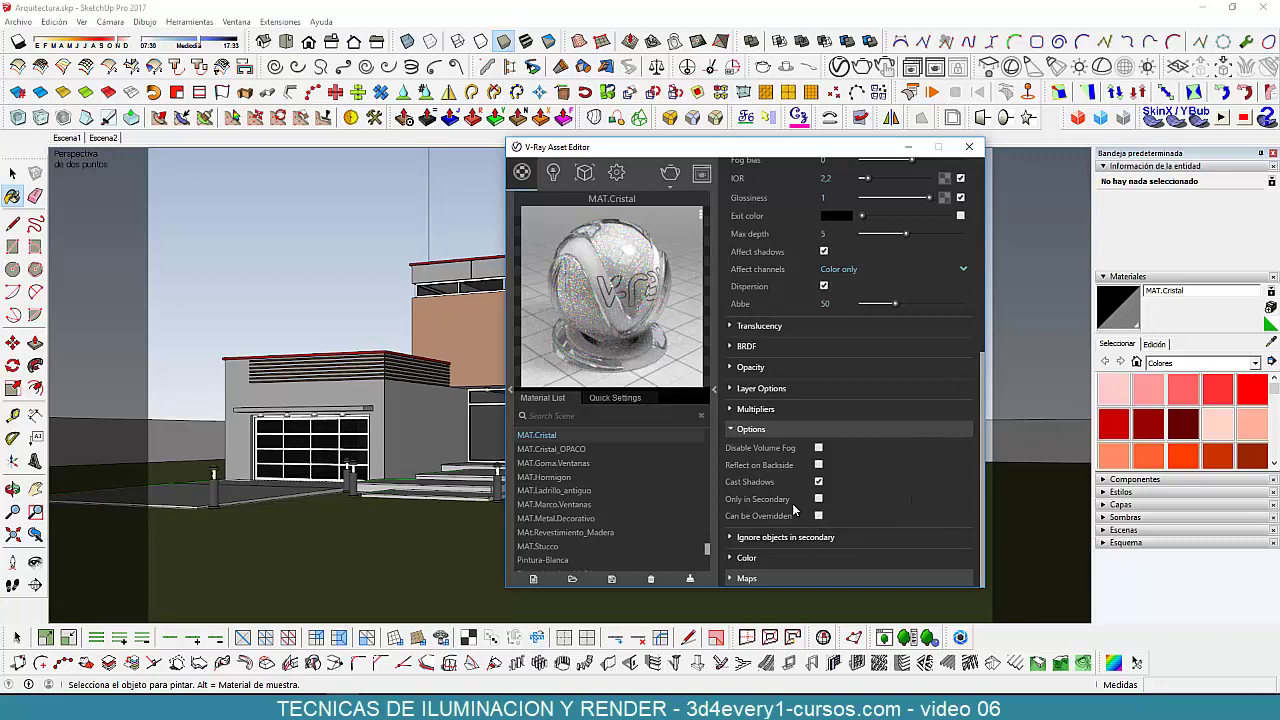
left_click(1176, 278)
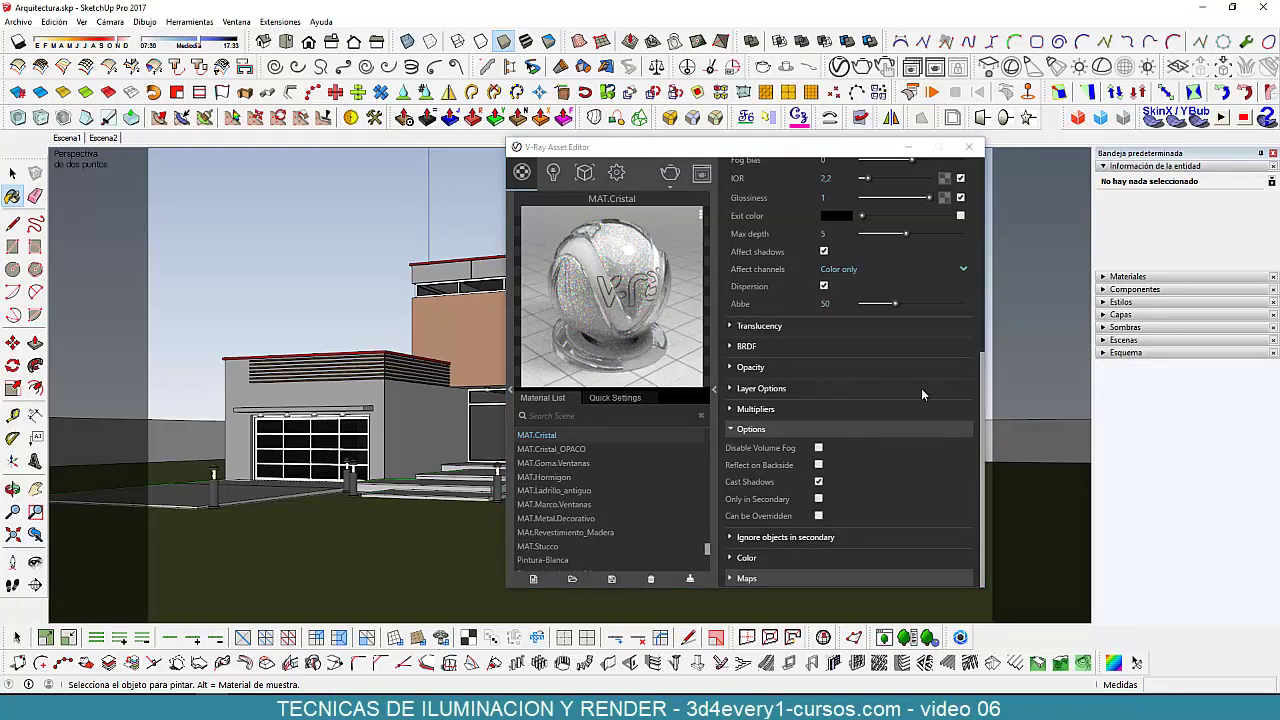
left_click_drag(754, 151, 828, 161)
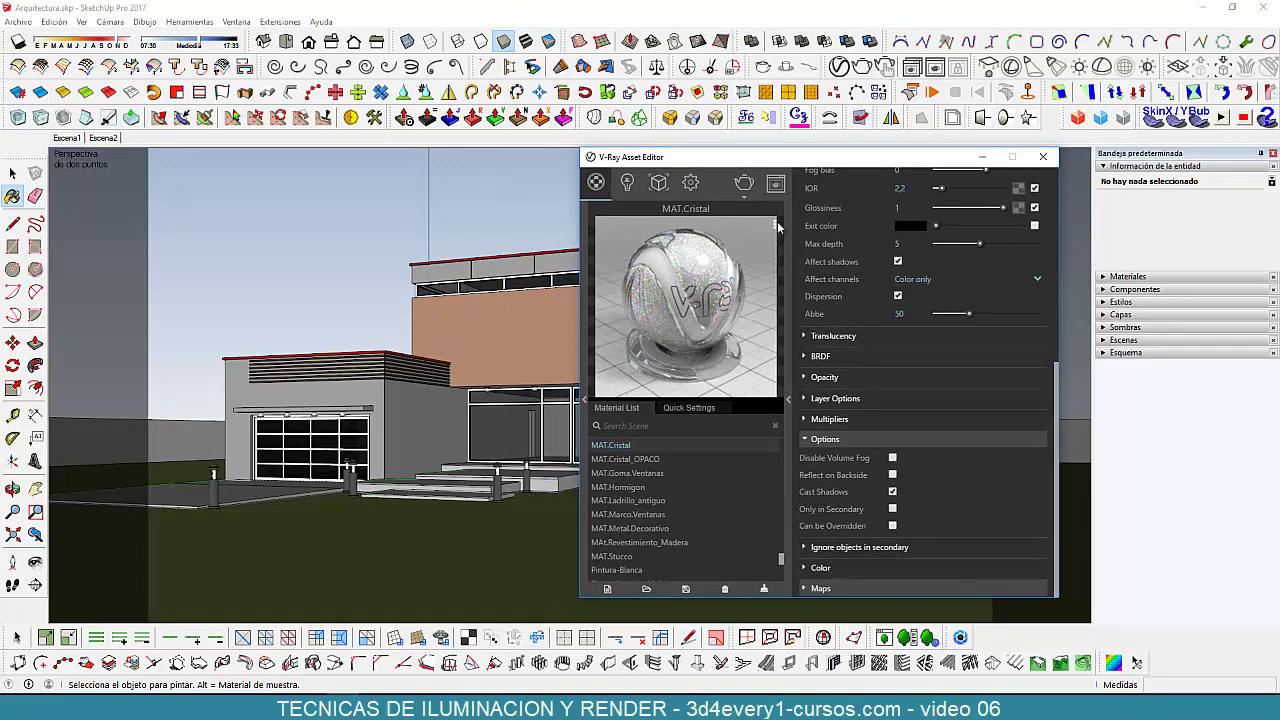
left_click(690, 183)
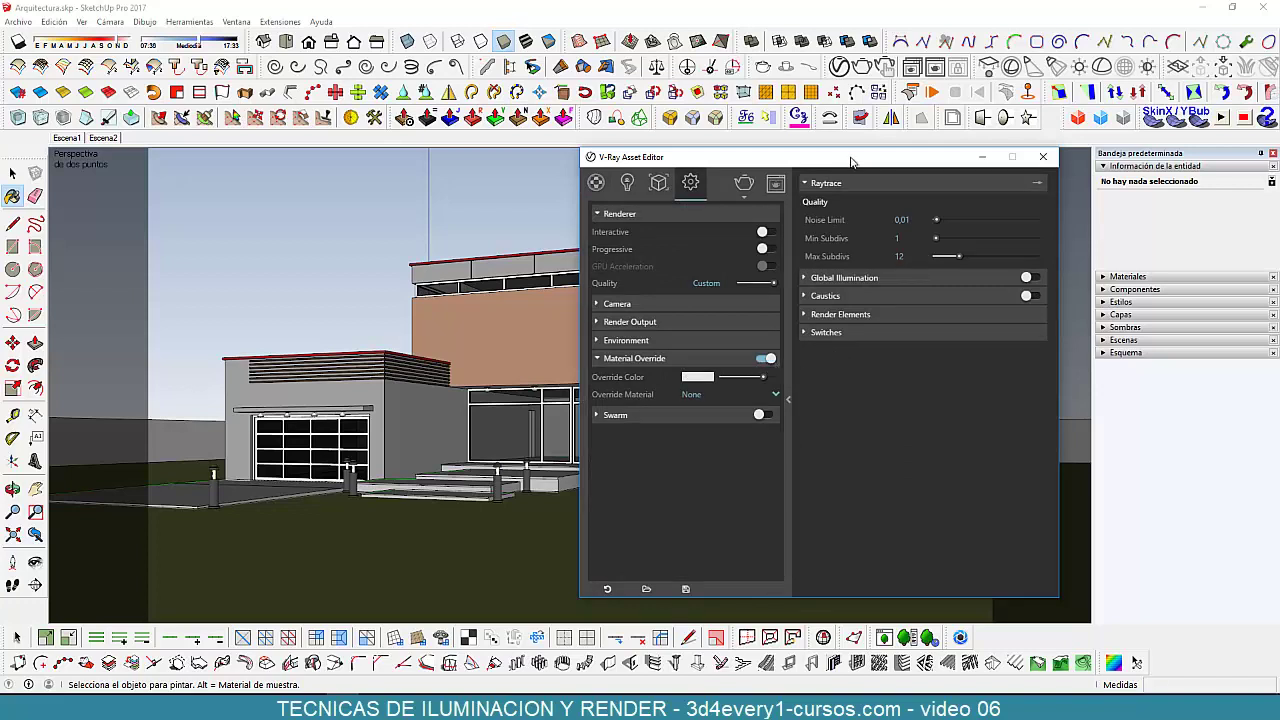
Set the Renderer Quality slider to Draft and display the SunLight parameters under Lights
left_click_drag(851, 162, 853, 169)
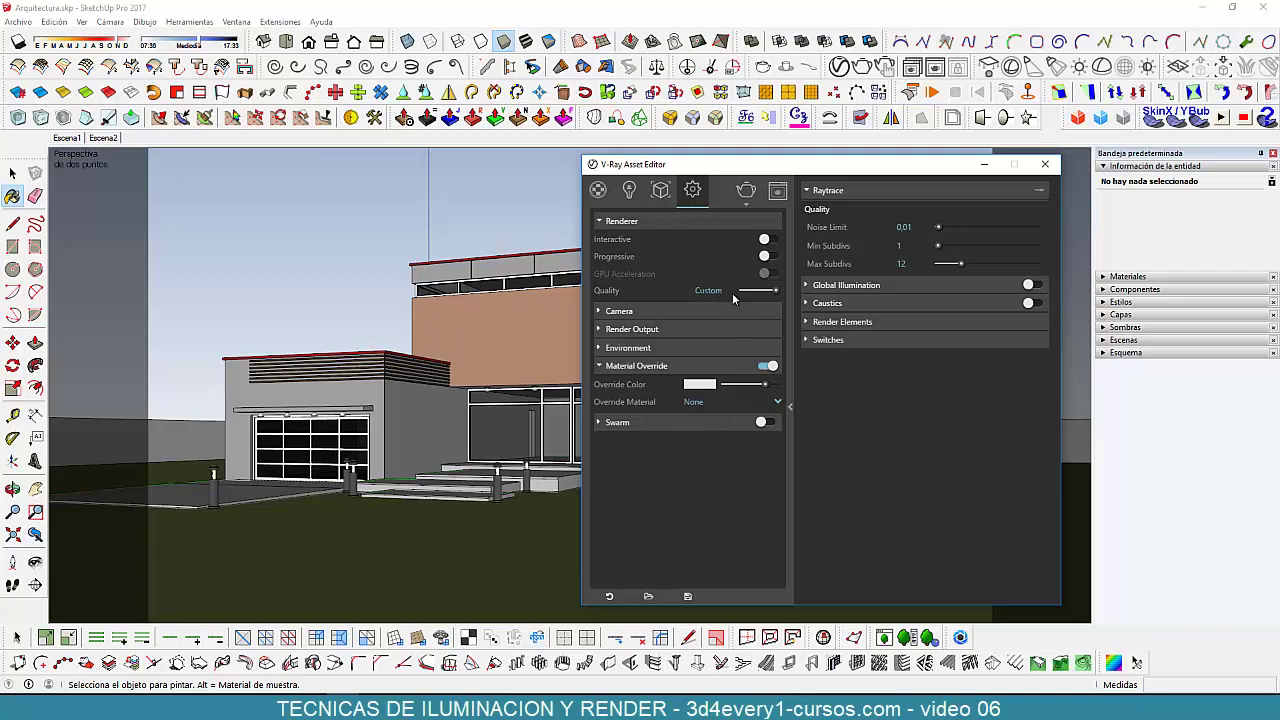
left_click_drag(776, 291, 739, 292)
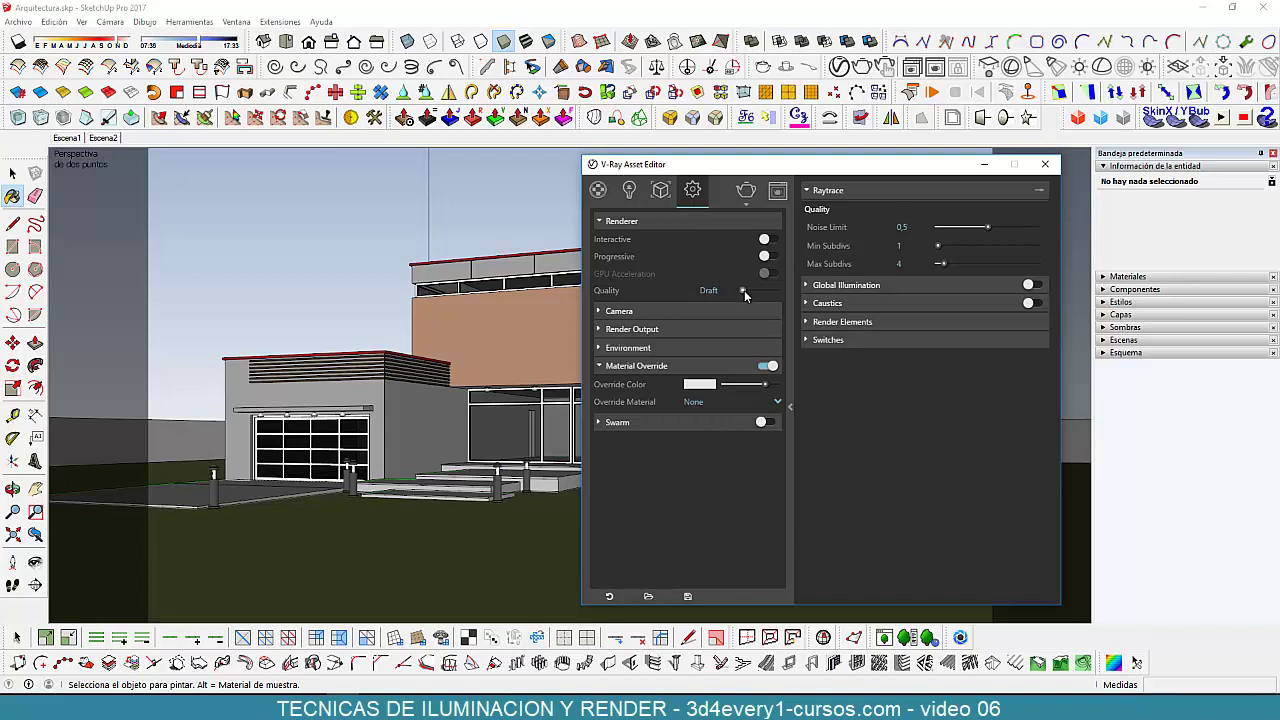
left_click_drag(743, 294, 780, 297)
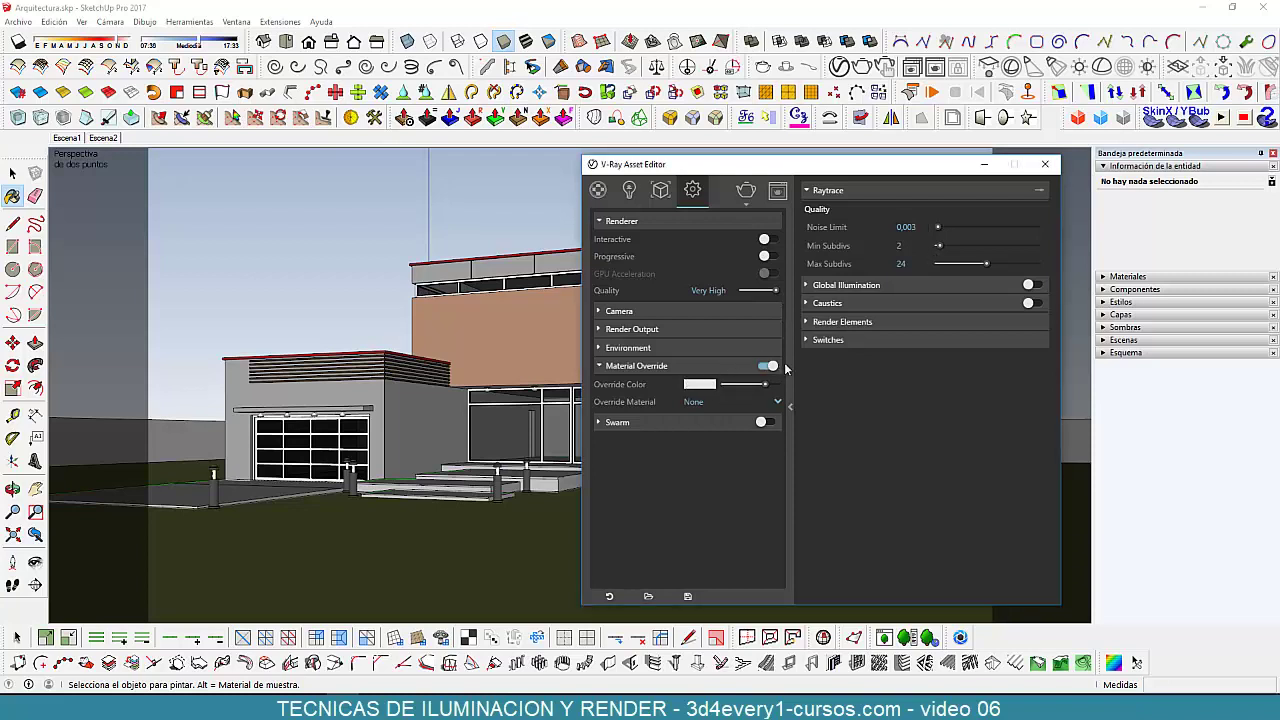
left_click_drag(775, 291, 708, 294)
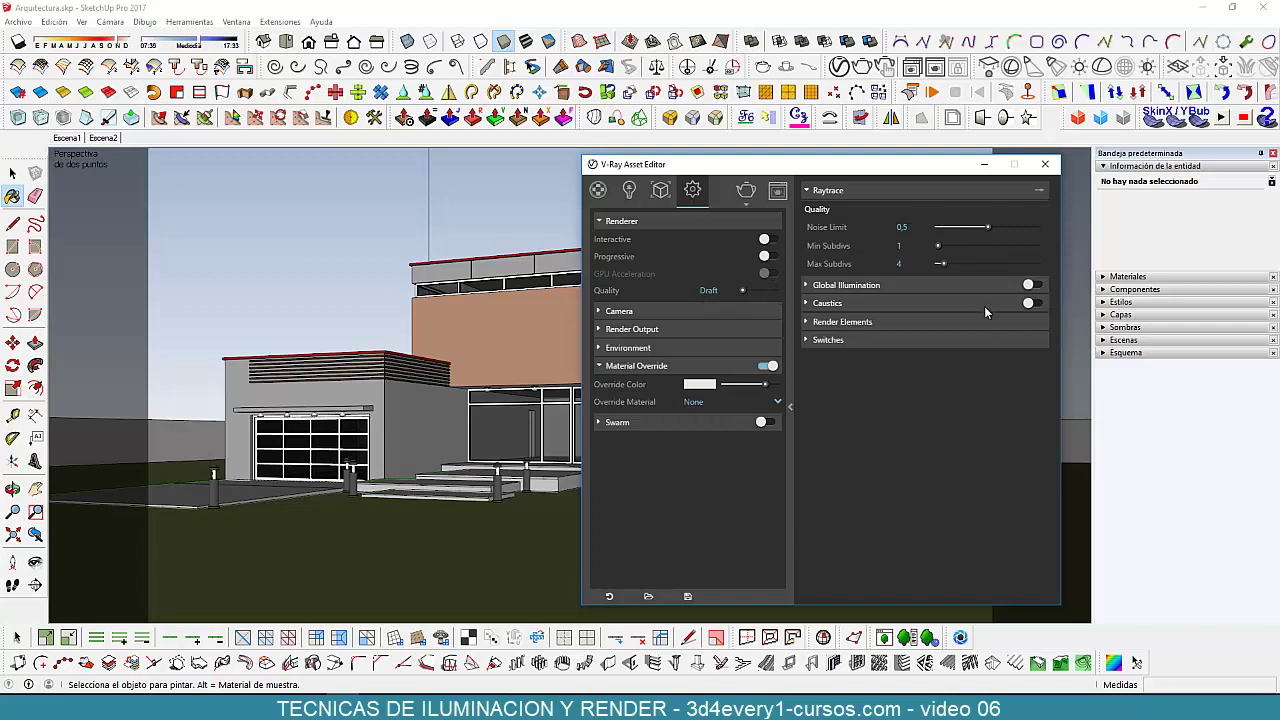
left_click_drag(826, 165, 936, 132)
left_click(739, 157)
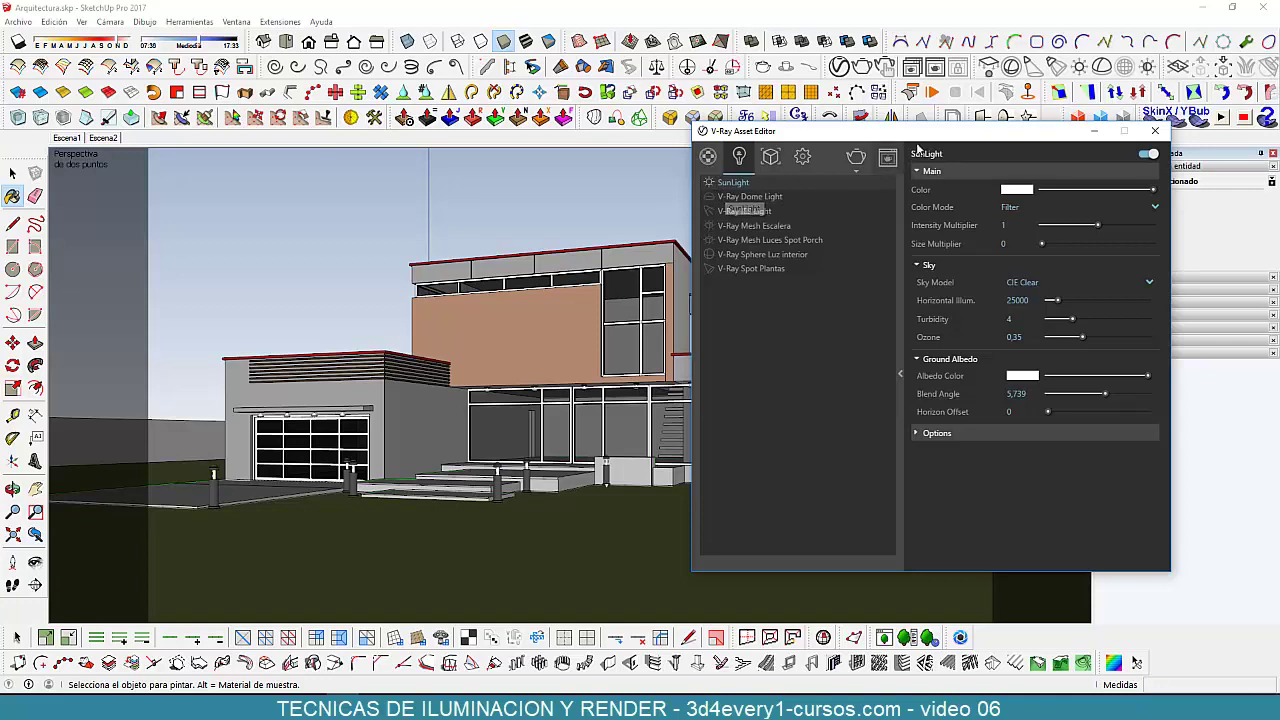
Keep the SunLight sky model on CIE Clear, then bring up the V-Ray SunLight blog post in Chrome
left_click_drag(928, 136, 914, 151)
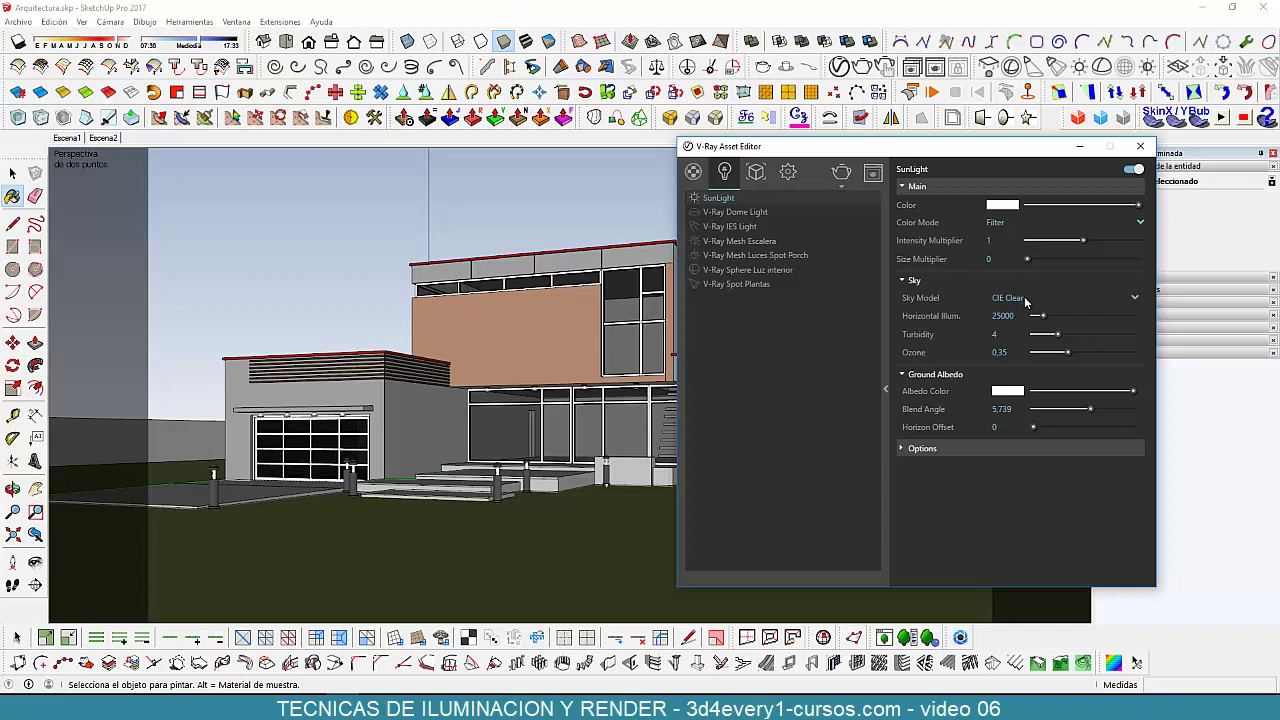
left_click(1128, 297)
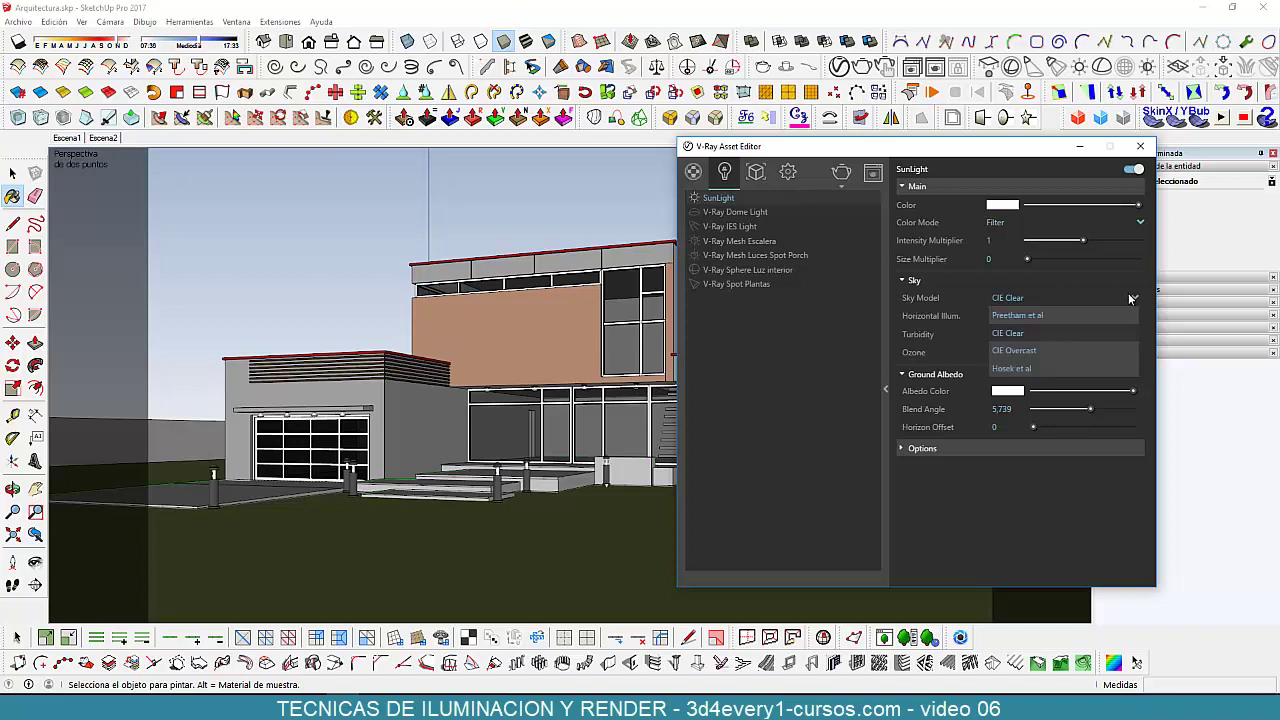
left_click(1021, 374)
left_click(1044, 284)
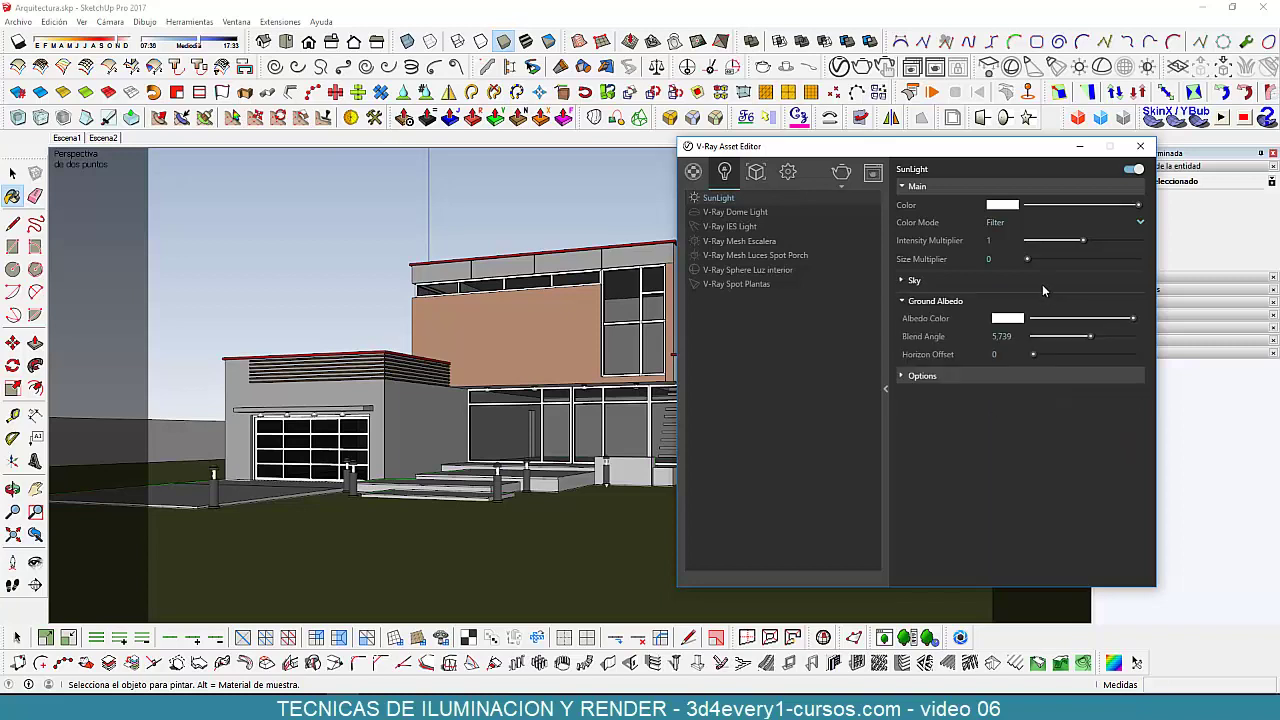
left_click(915, 282)
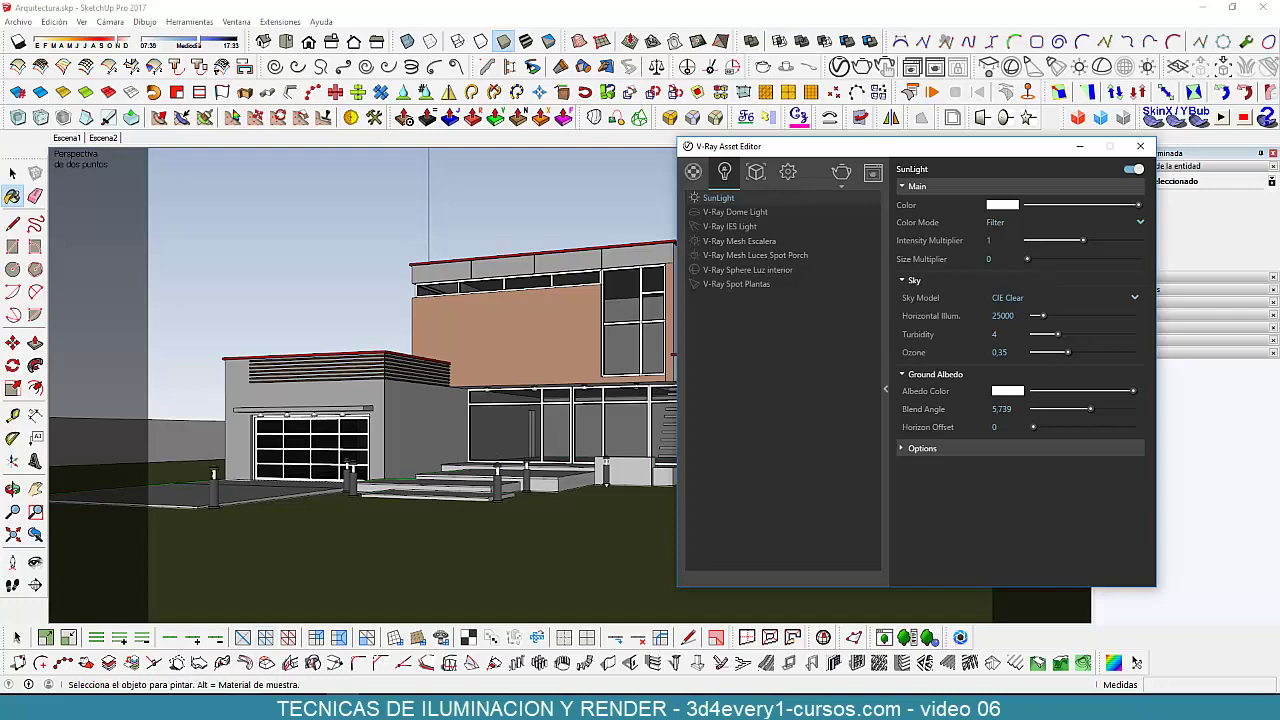
left_click(268, 657)
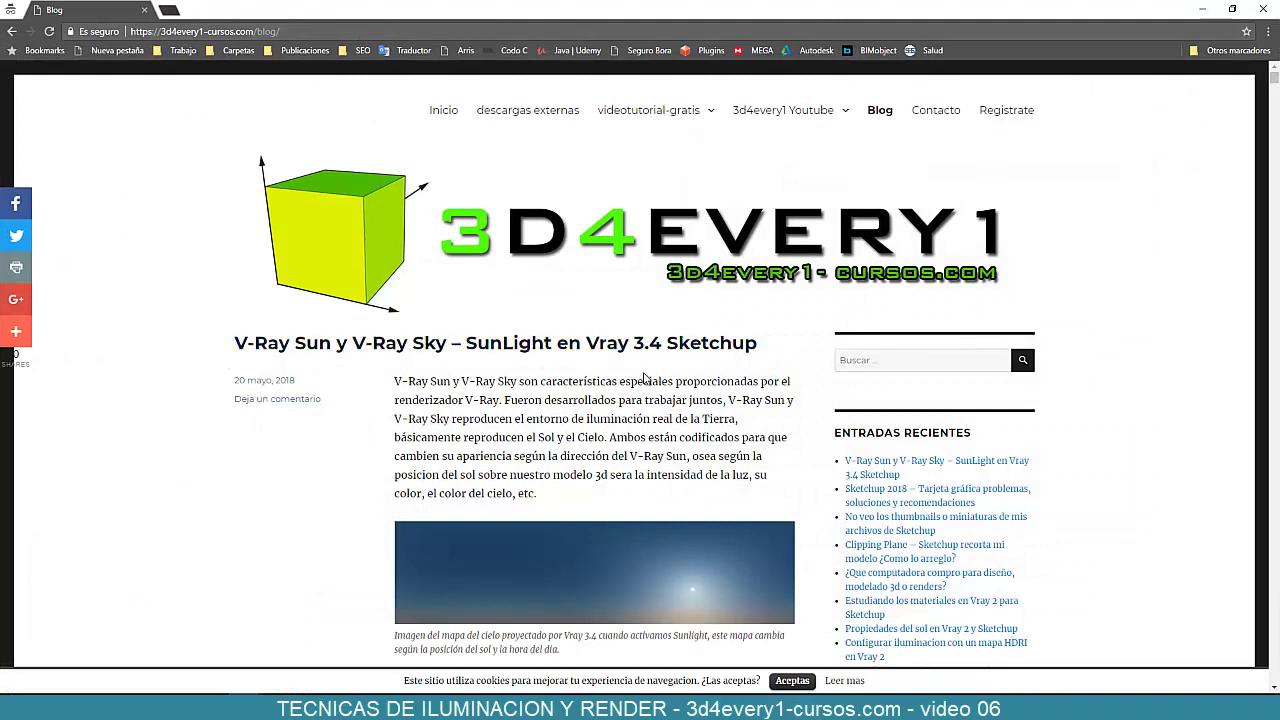
Scroll through the blog's SunLight parameter explanations, then minimise Chrome to return to SketchUp
scroll(535, 368, "down", 4)
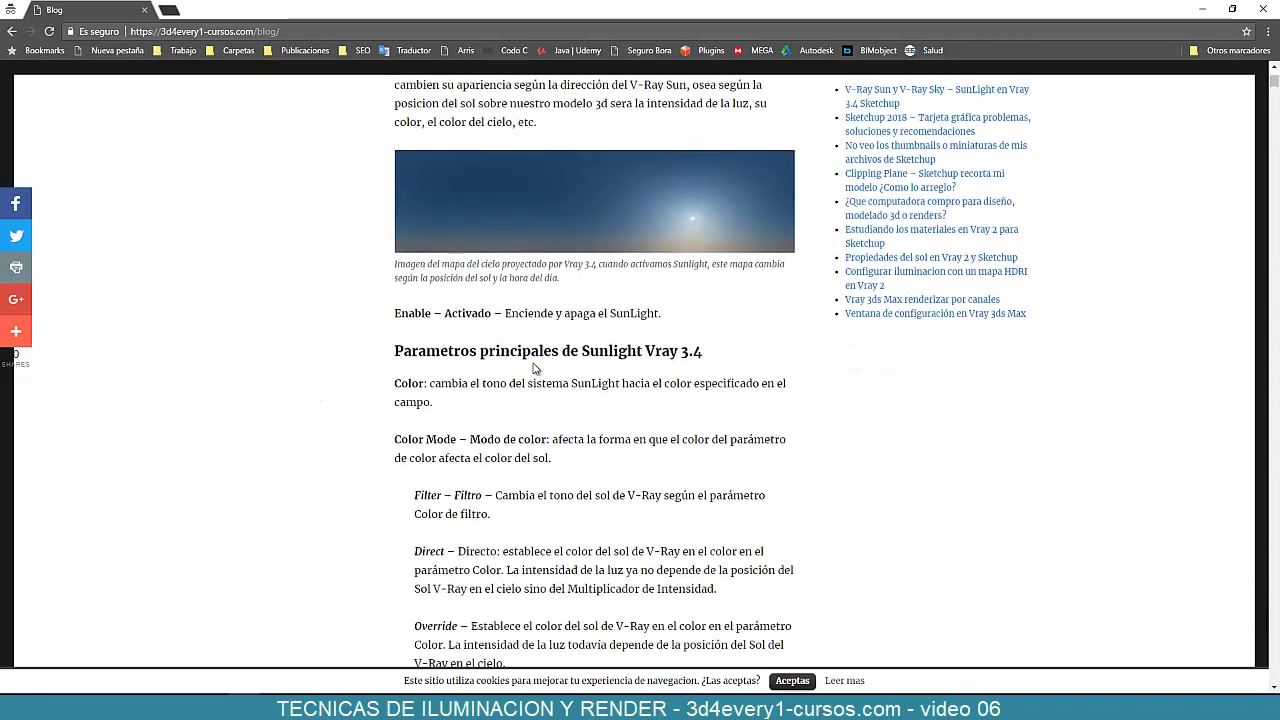
scroll(432, 355, "down", 1)
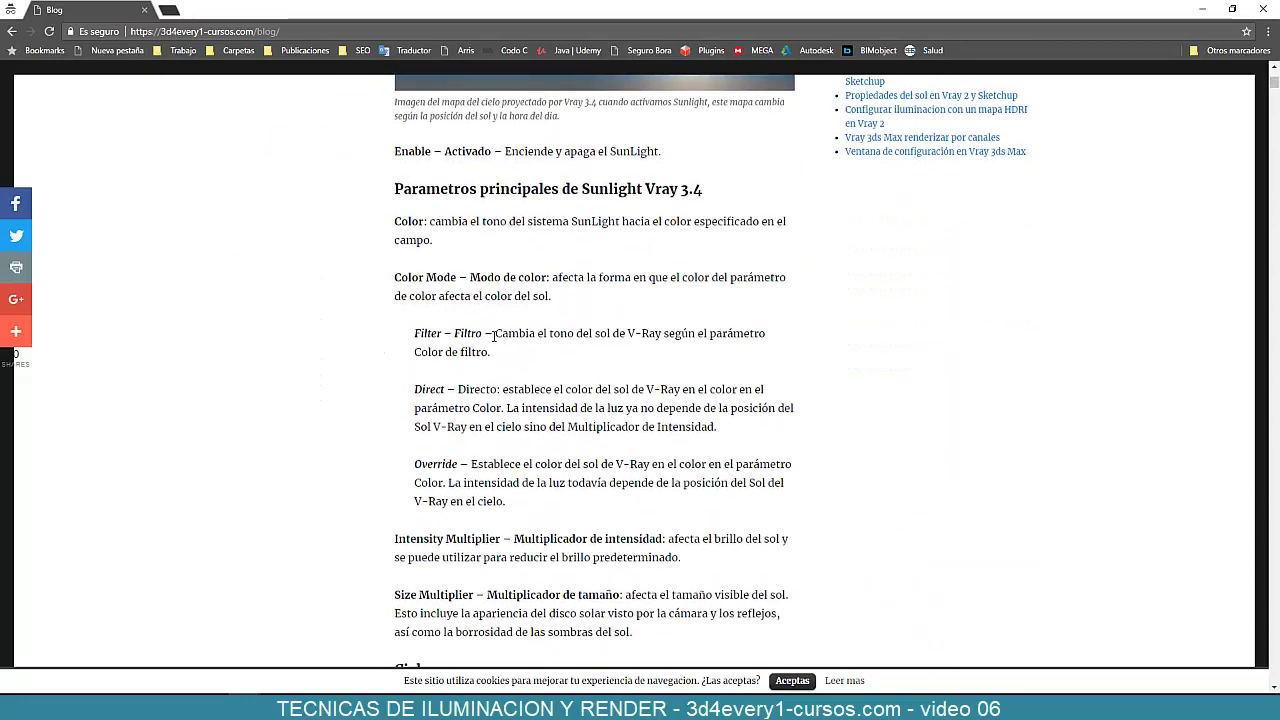
scroll(472, 385, "down", 2)
scroll(474, 381, "down", 2)
scroll(468, 370, "down", 2)
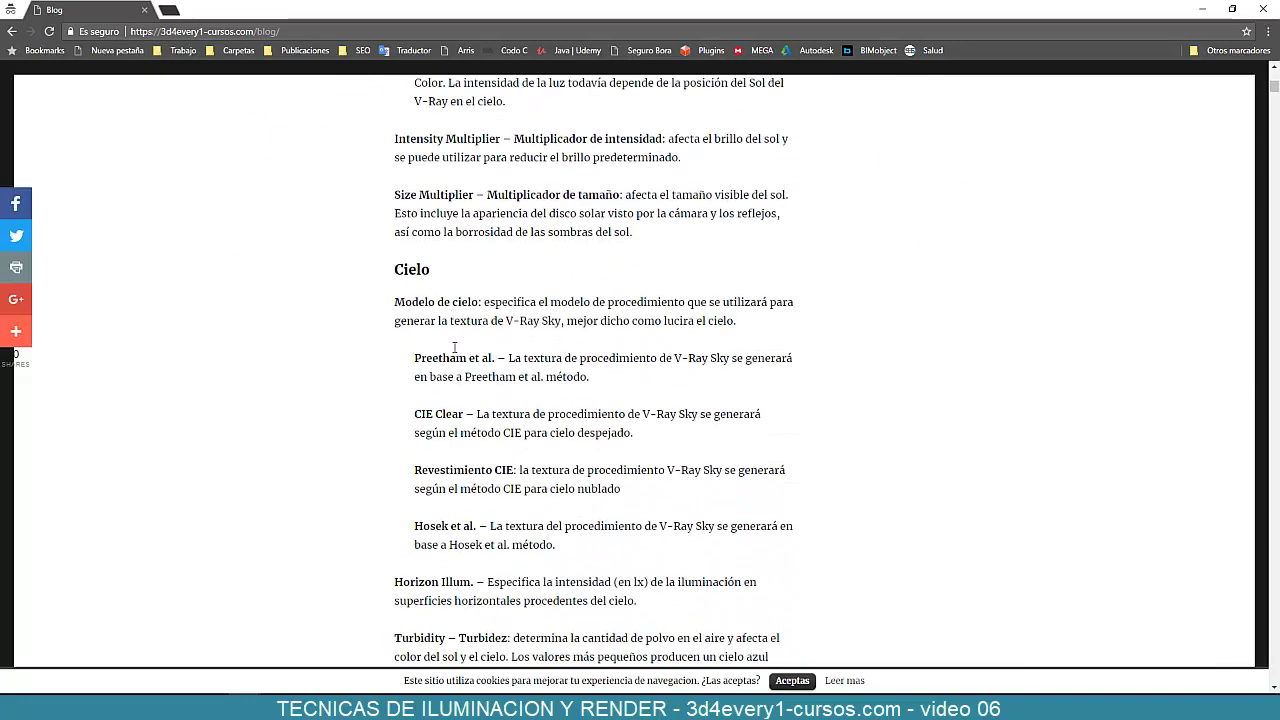
scroll(462, 360, "down", 4)
scroll(455, 347, "down", 3)
scroll(455, 347, "down", 3)
scroll(455, 350, "down", 2)
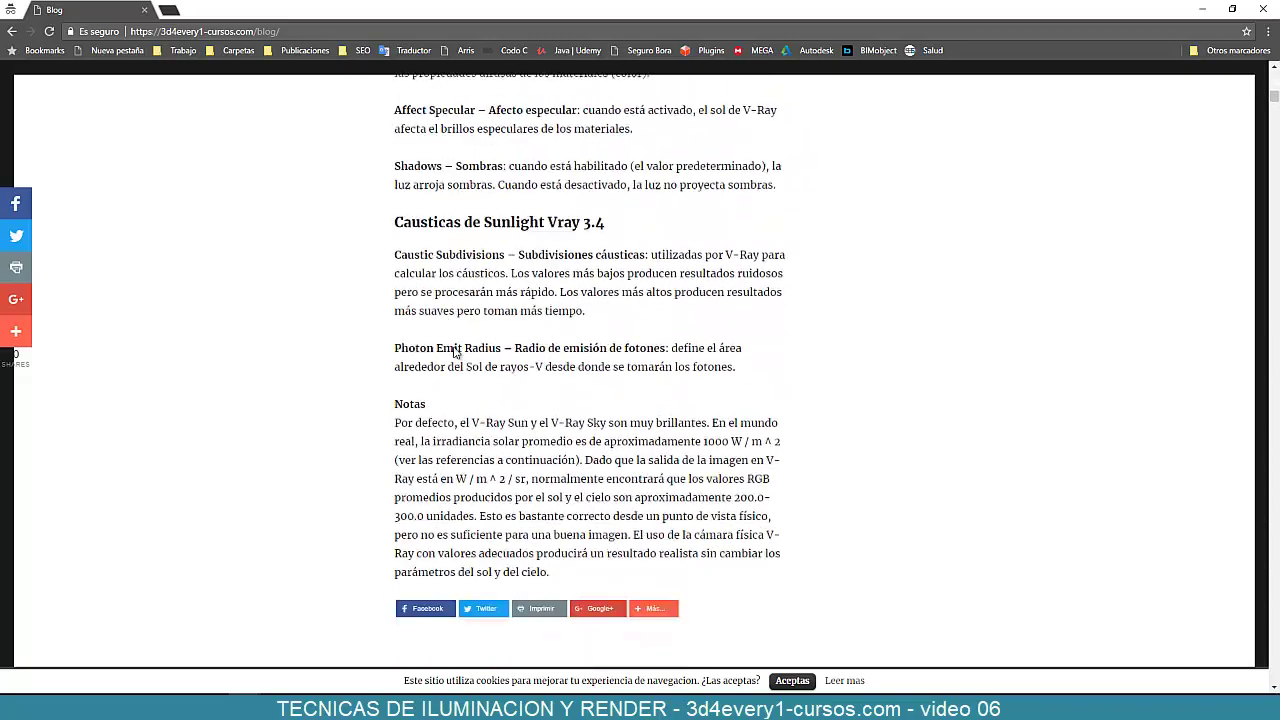
scroll(455, 352, "down", 2)
scroll(456, 354, "up", 4)
scroll(455, 352, "up", 5)
scroll(455, 352, "up", 4)
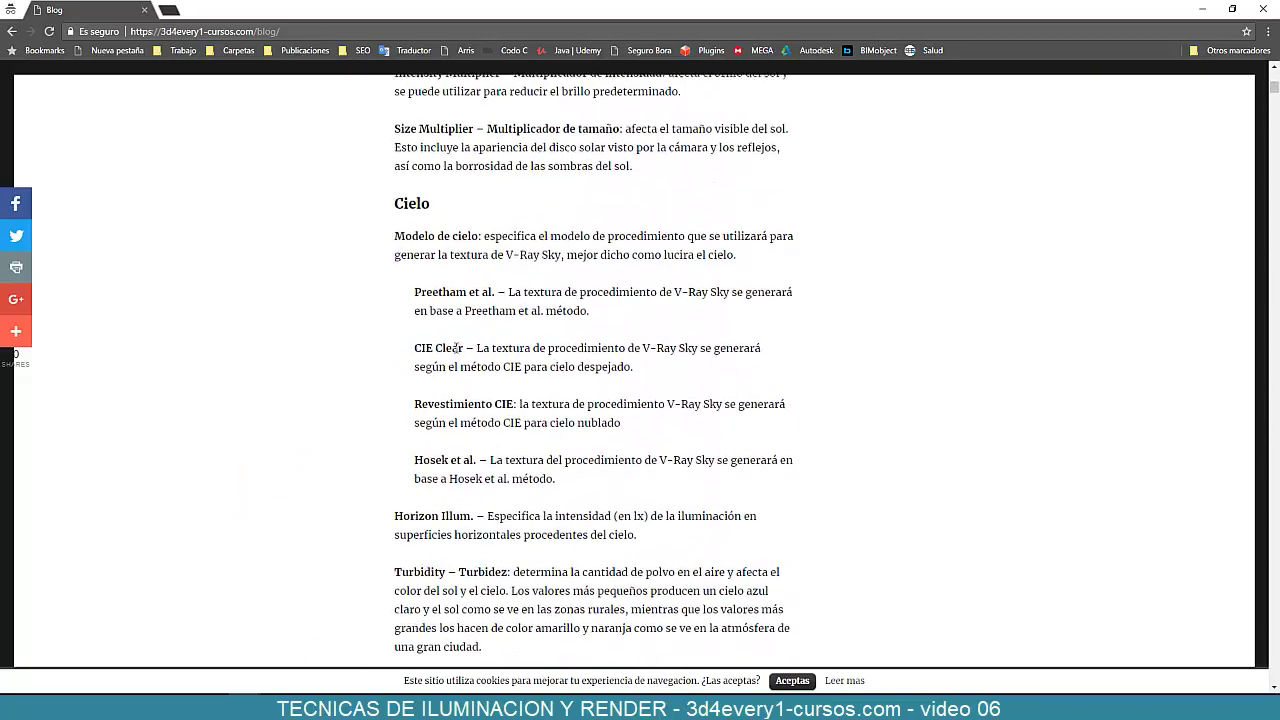
scroll(455, 352, "up", 5)
scroll(455, 352, "up", 4)
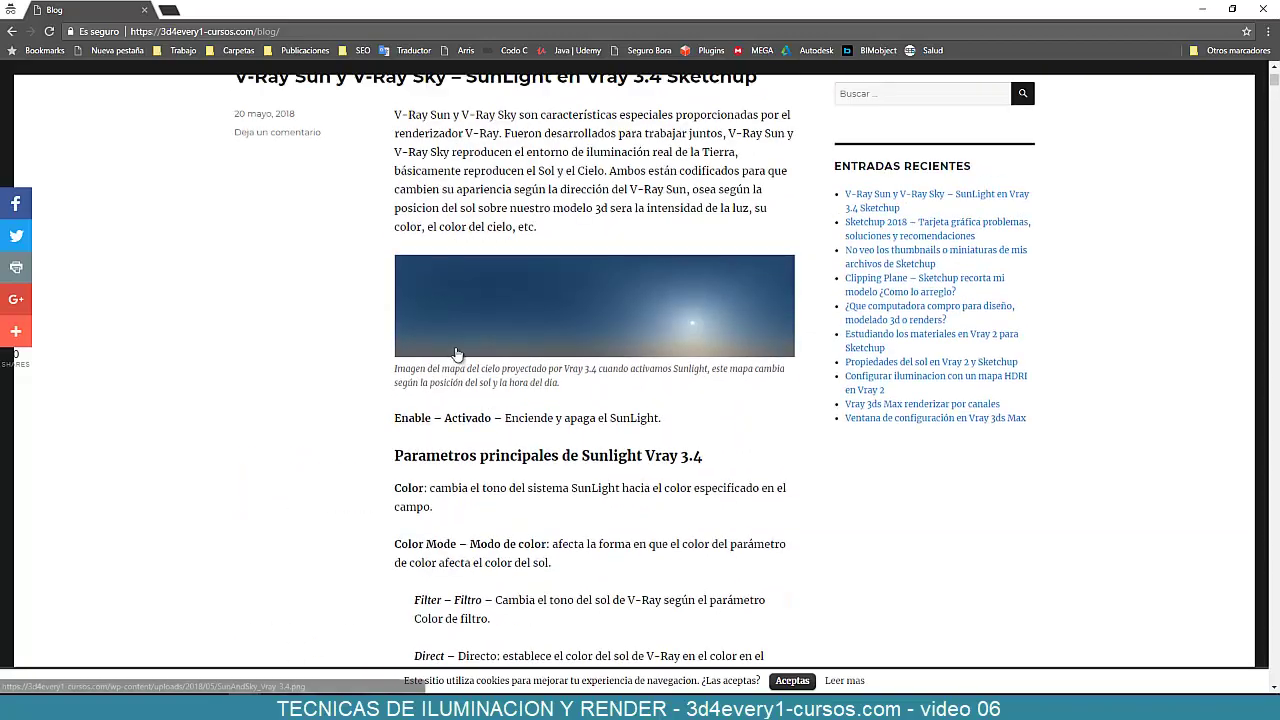
left_click(1202, 9)
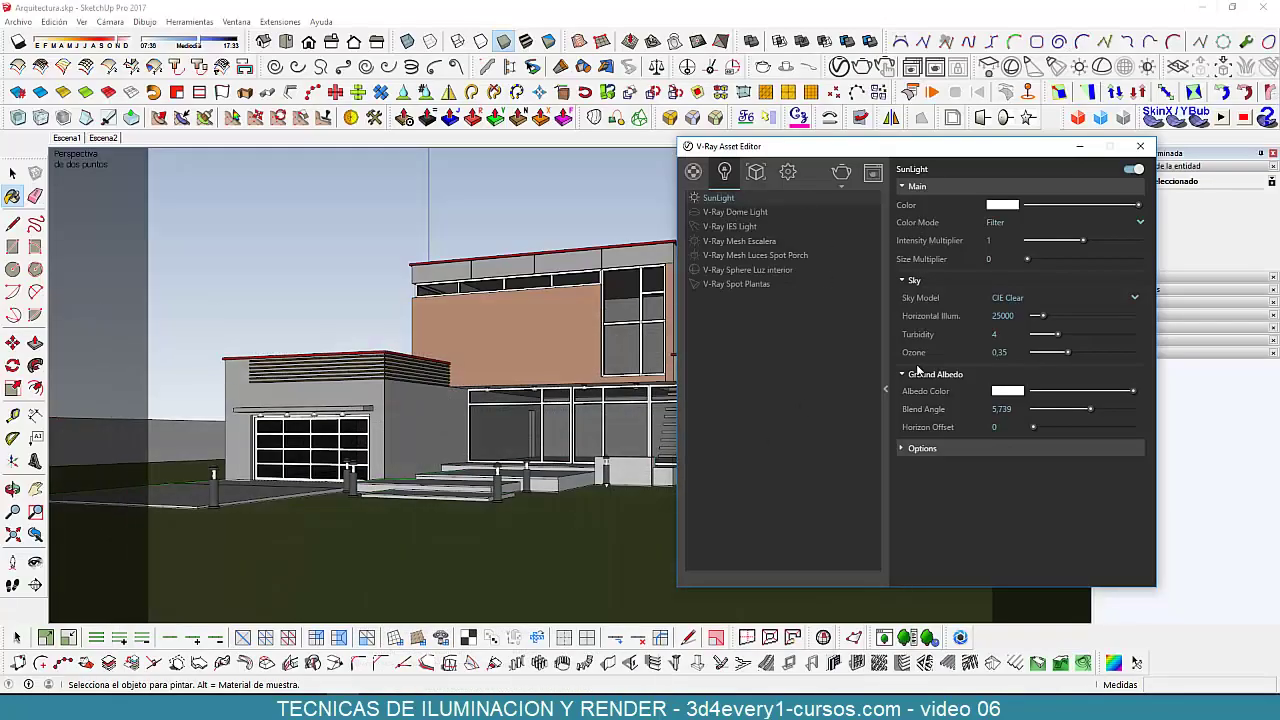
Expand the SunLight Options, then return to the Draft-quality render settings (Noise Limit 0.5, Max Subdivs 4)
left_click(902, 450)
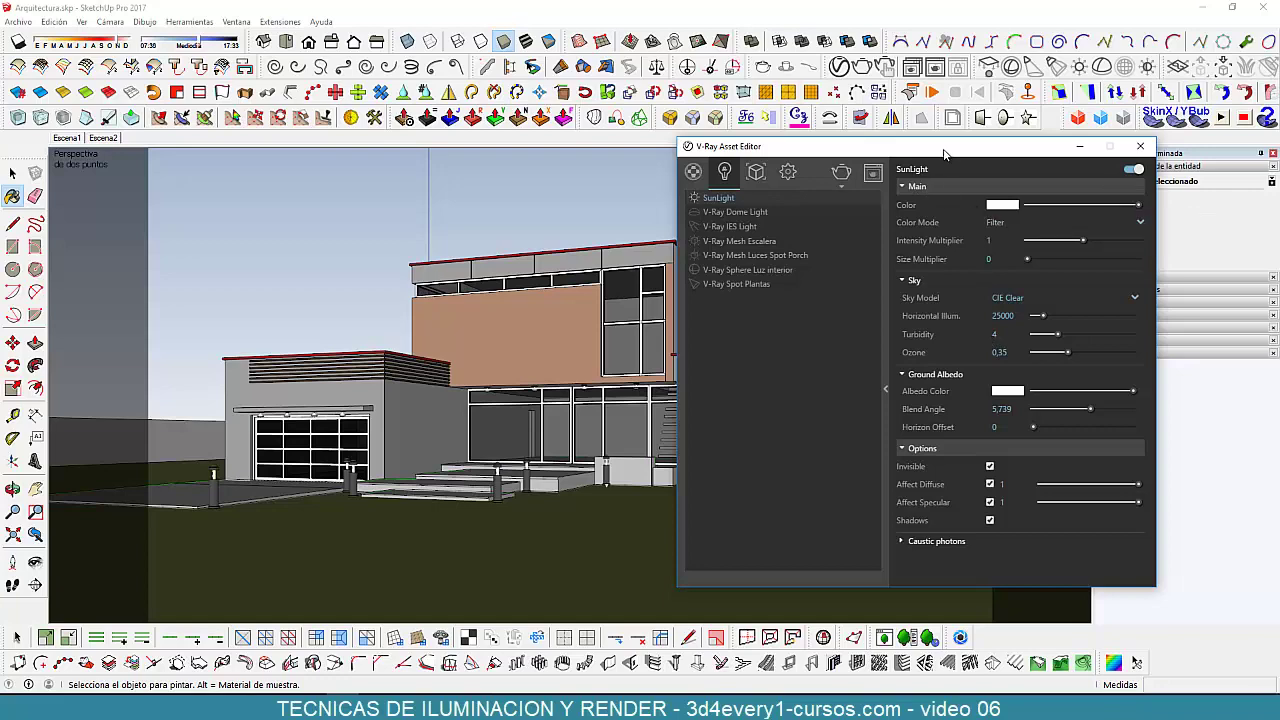
left_click_drag(946, 148, 878, 164)
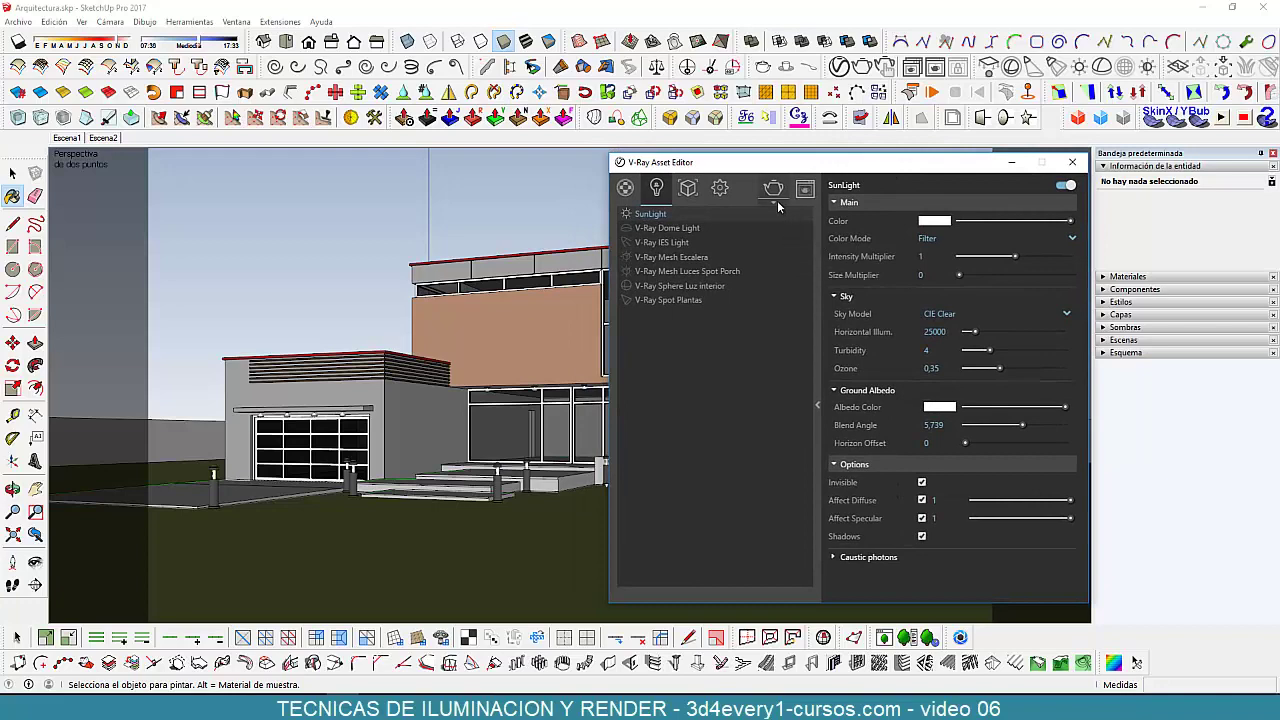
left_click(720, 190)
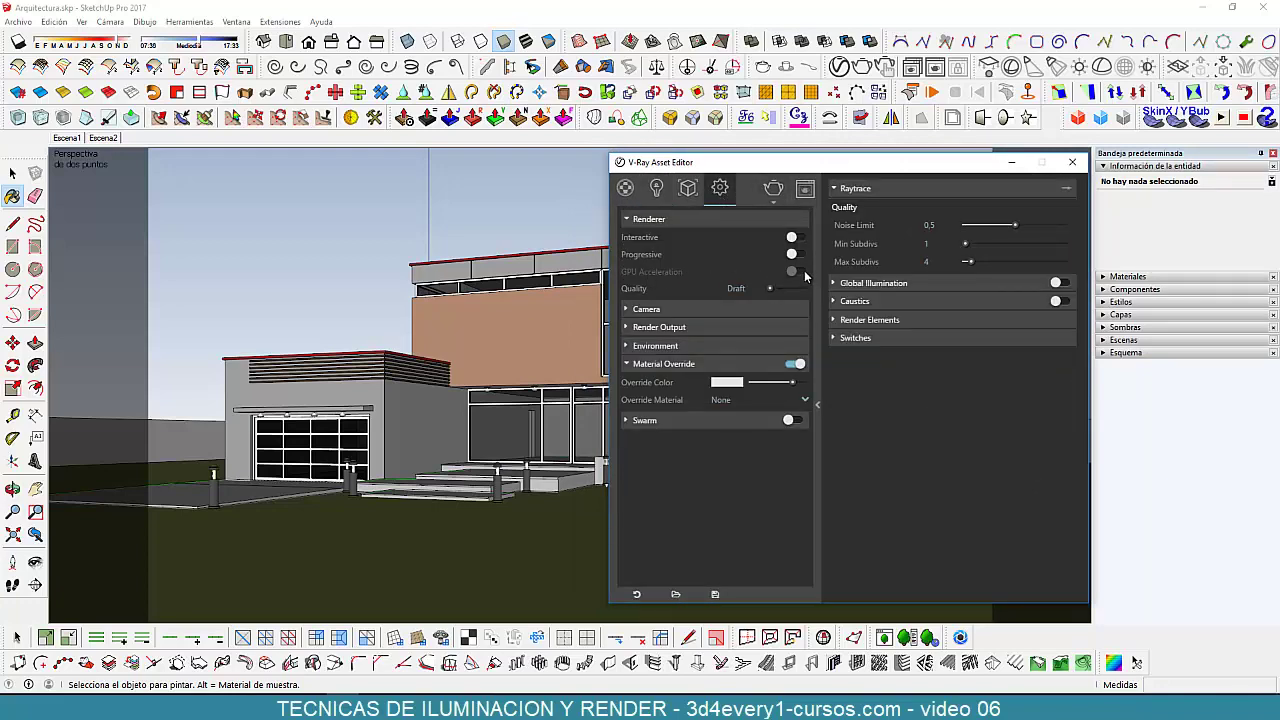
Turn on Interactive rendering and GPU Acceleration in the V-Ray render settings
left_click(800, 237)
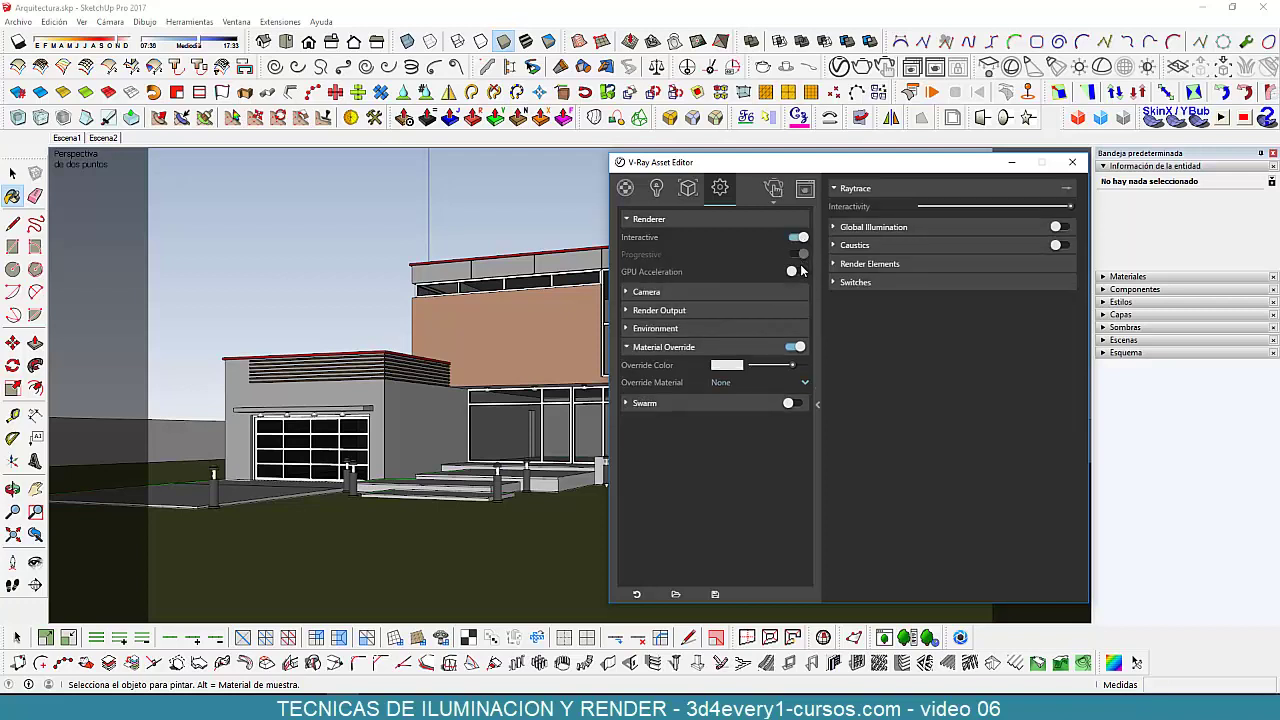
left_click(800, 272)
left_click_drag(838, 165, 958, 144)
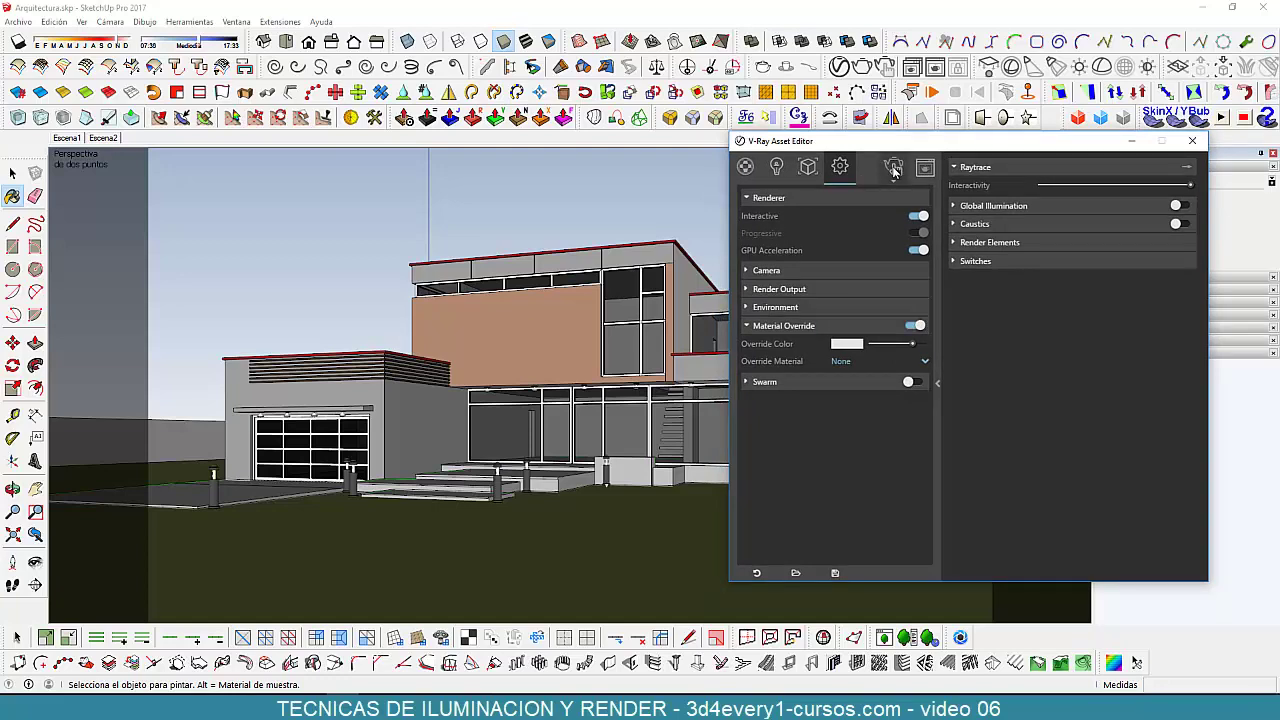
Launch the interactive V-Ray render of the house and show the SunLight parameters beside the frame buffer
left_click(896, 169)
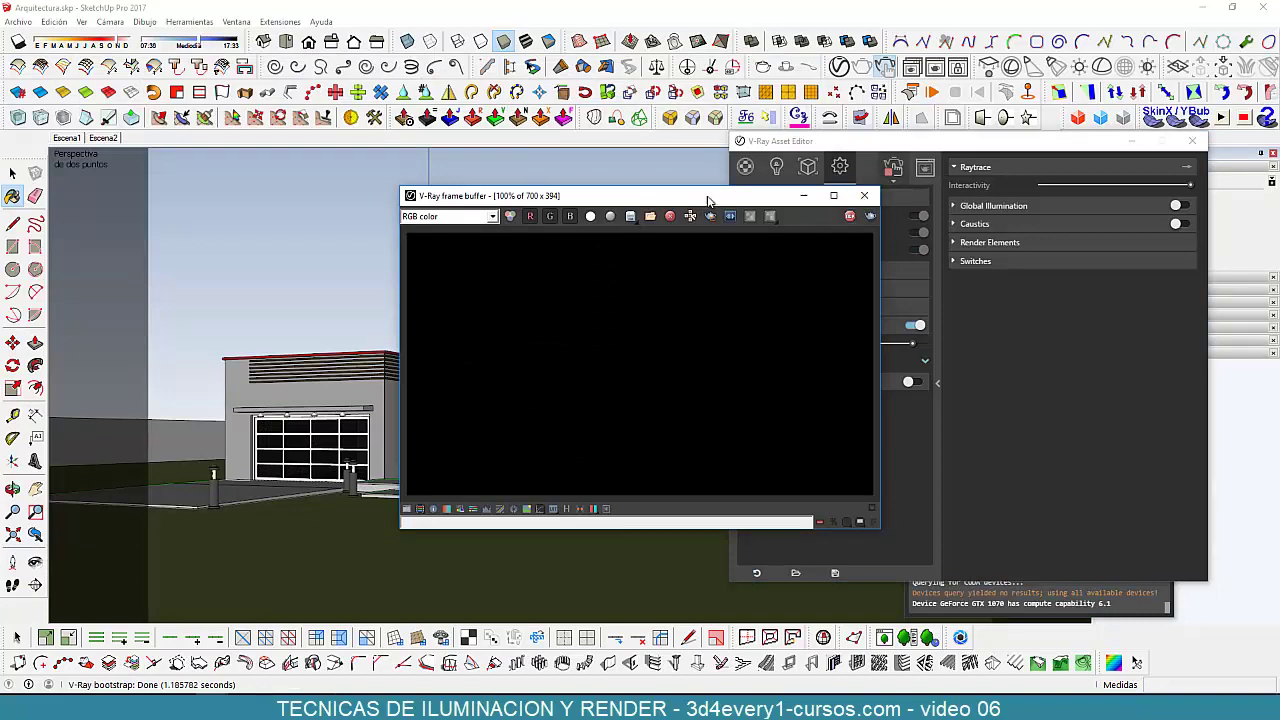
left_click_drag(708, 200, 546, 156)
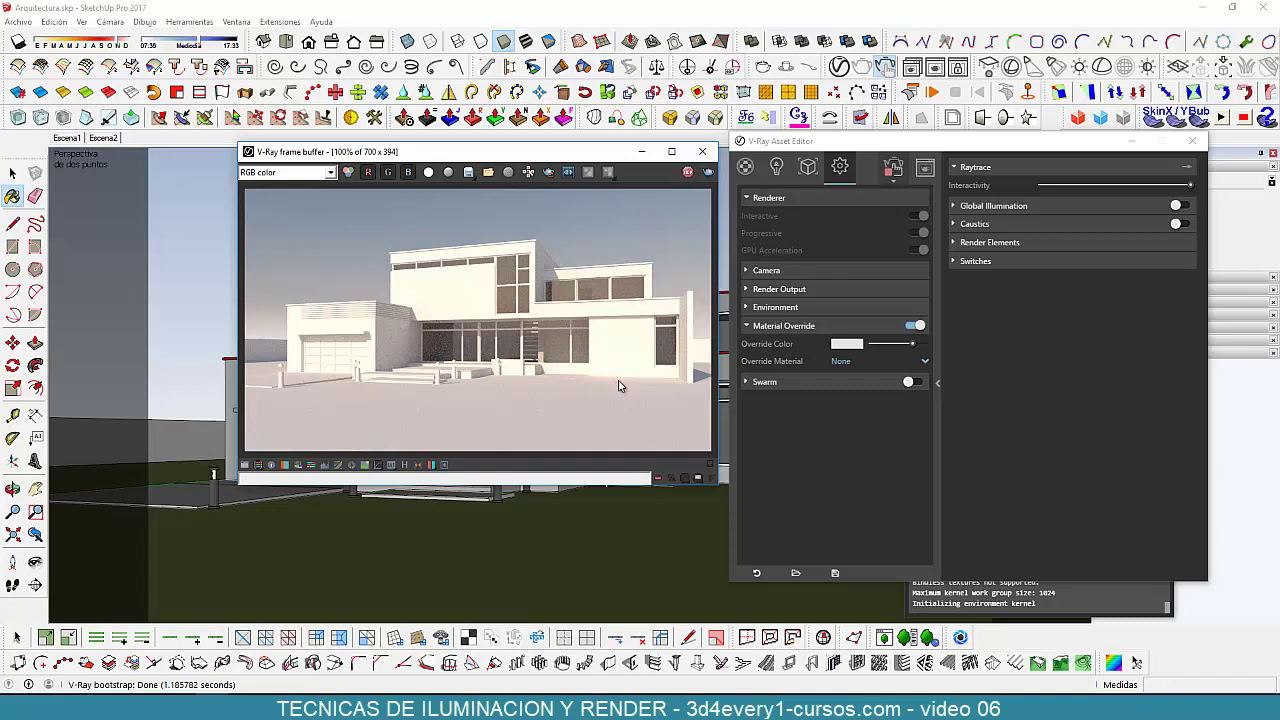
left_click(778, 172)
left_click(778, 172)
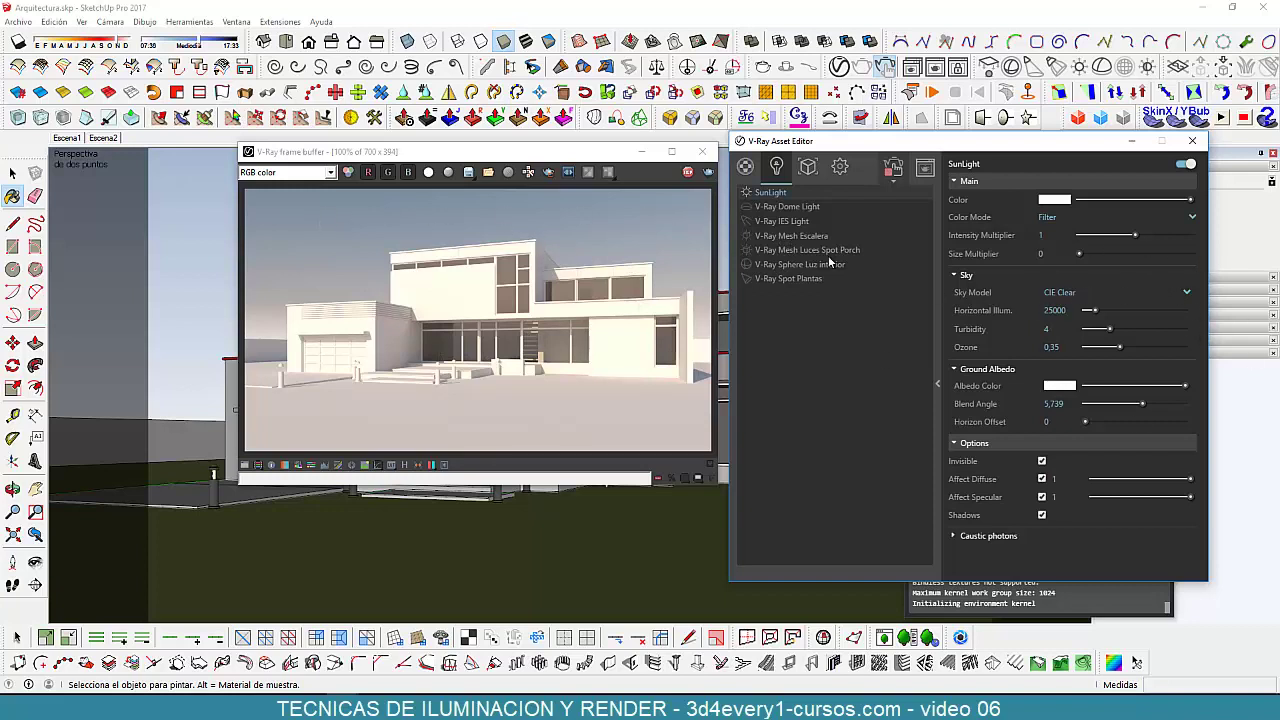
Set the SunLight Sky Model to CIE Overcast, keeping the Filter colour mode
left_click(1131, 290)
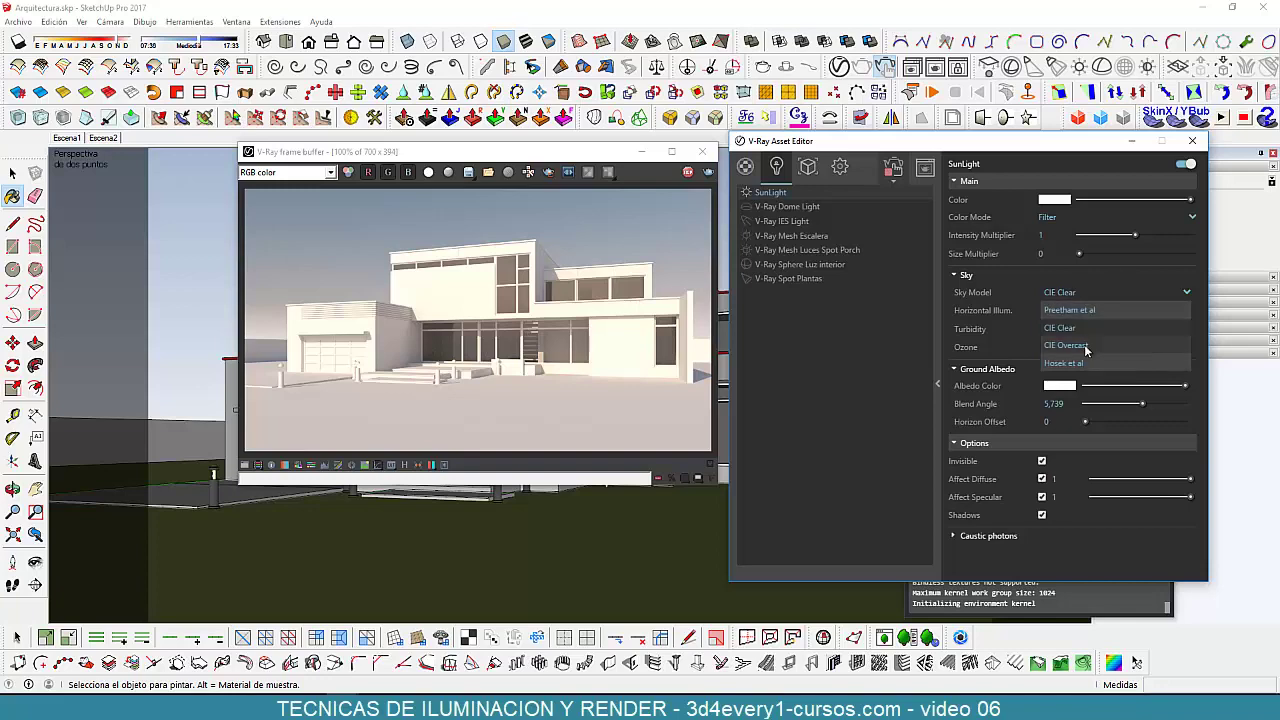
left_click(1082, 342)
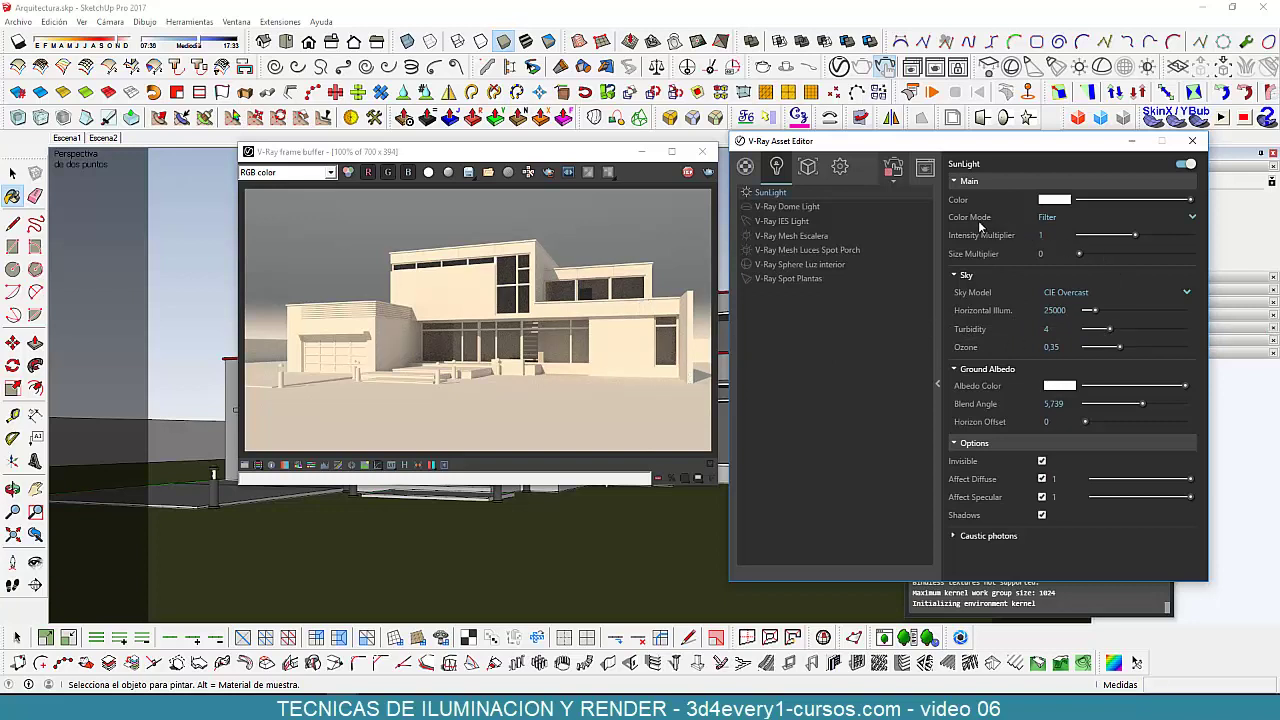
left_click(1192, 217)
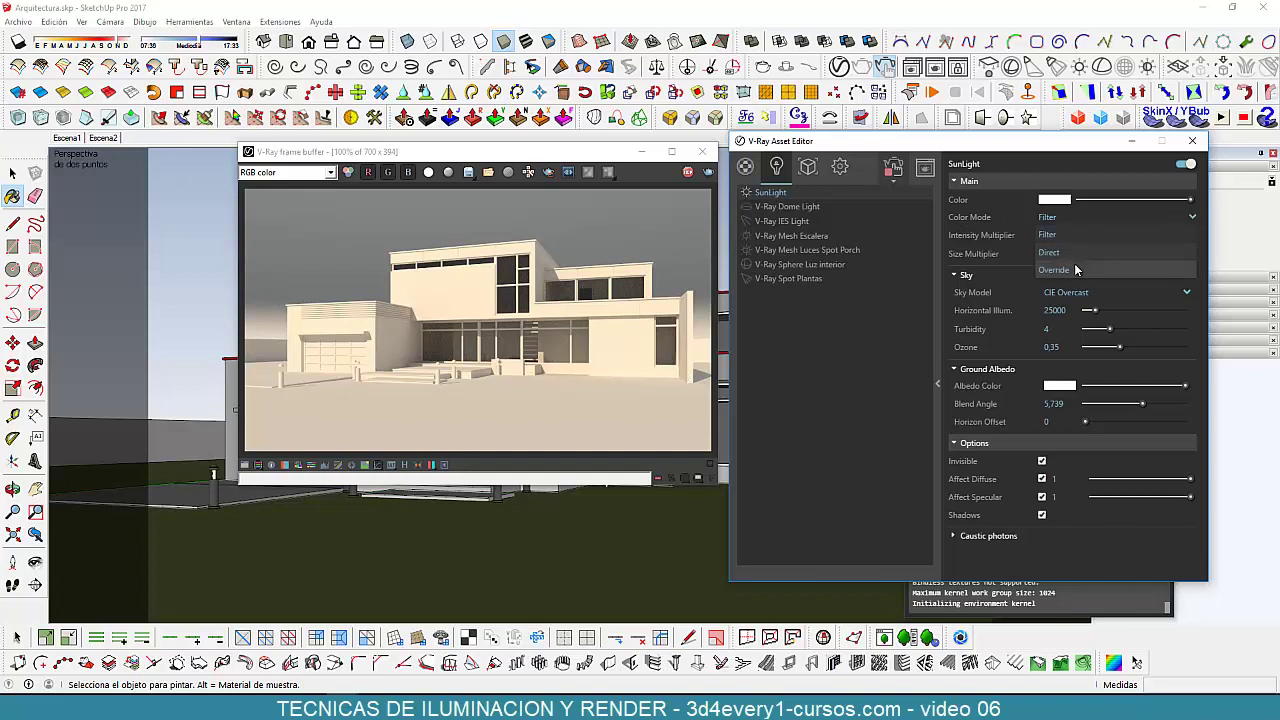
left_click(1116, 213)
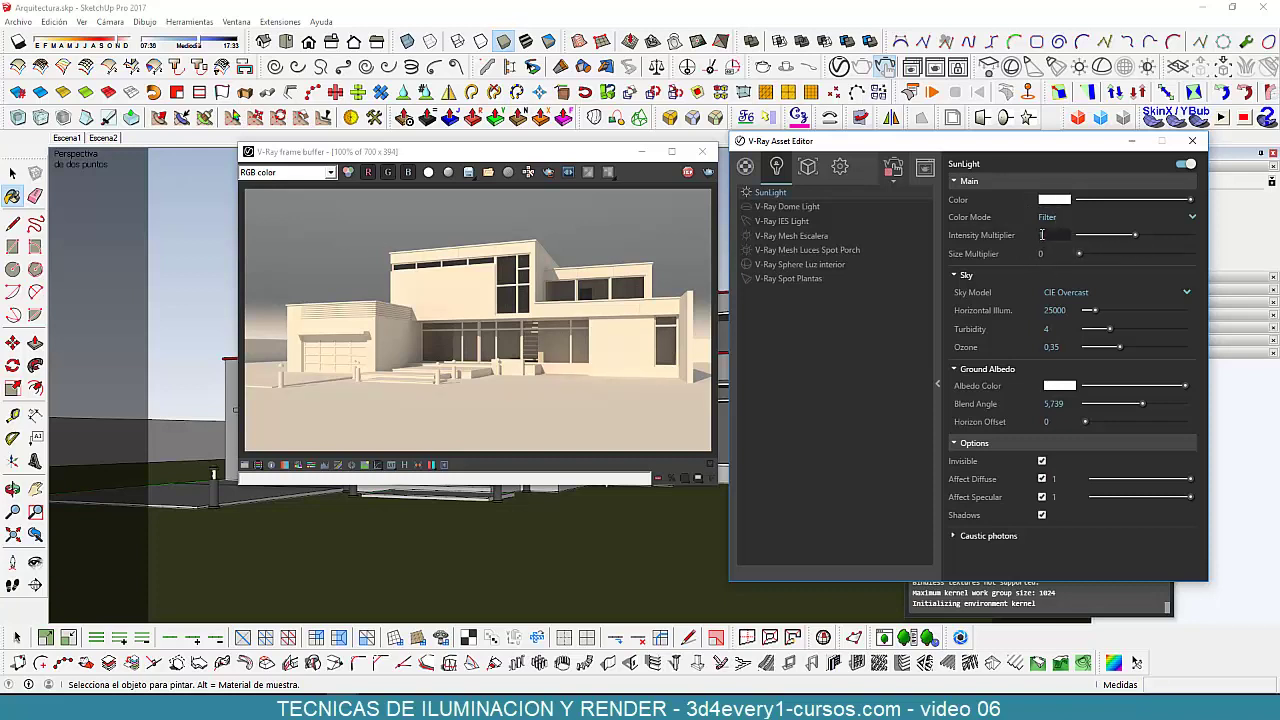
mouse_move(1046, 235)
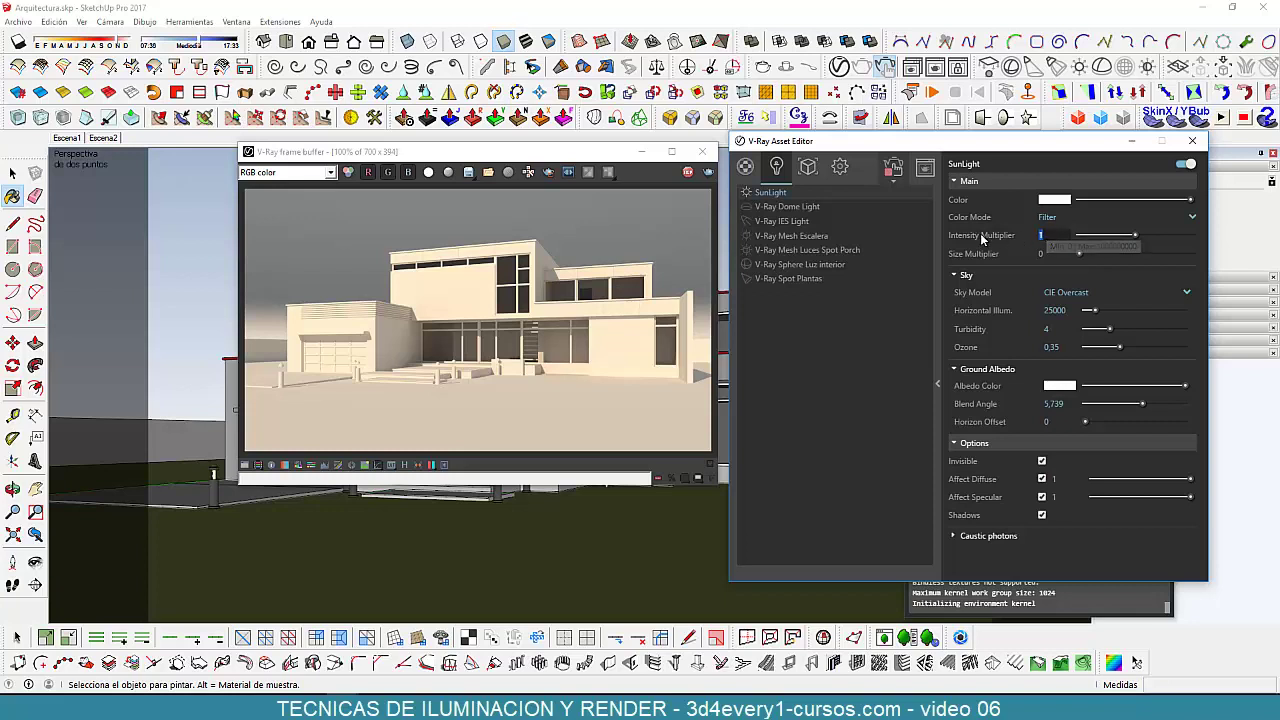
Test a SunLight Intensity Multiplier of 1,5, then restore it to 1 with the CIE Clear sky model
double_click(1042, 235)
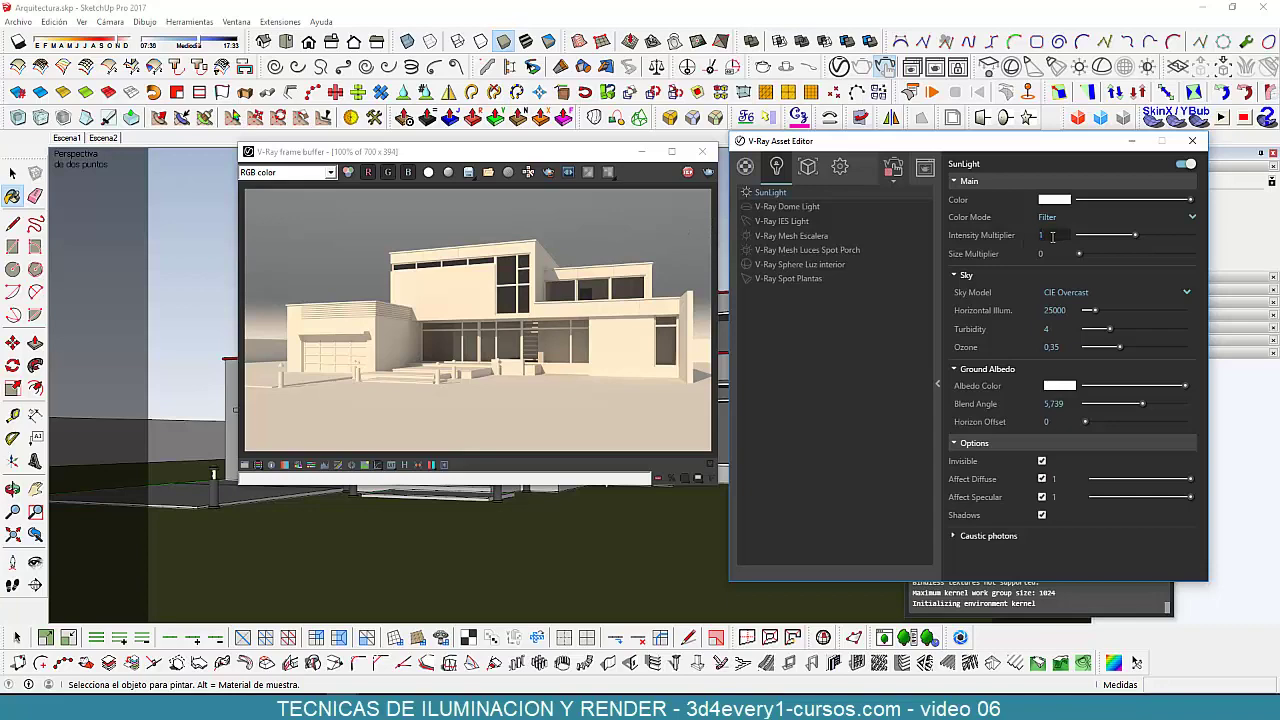
type(",5")
key("Return")
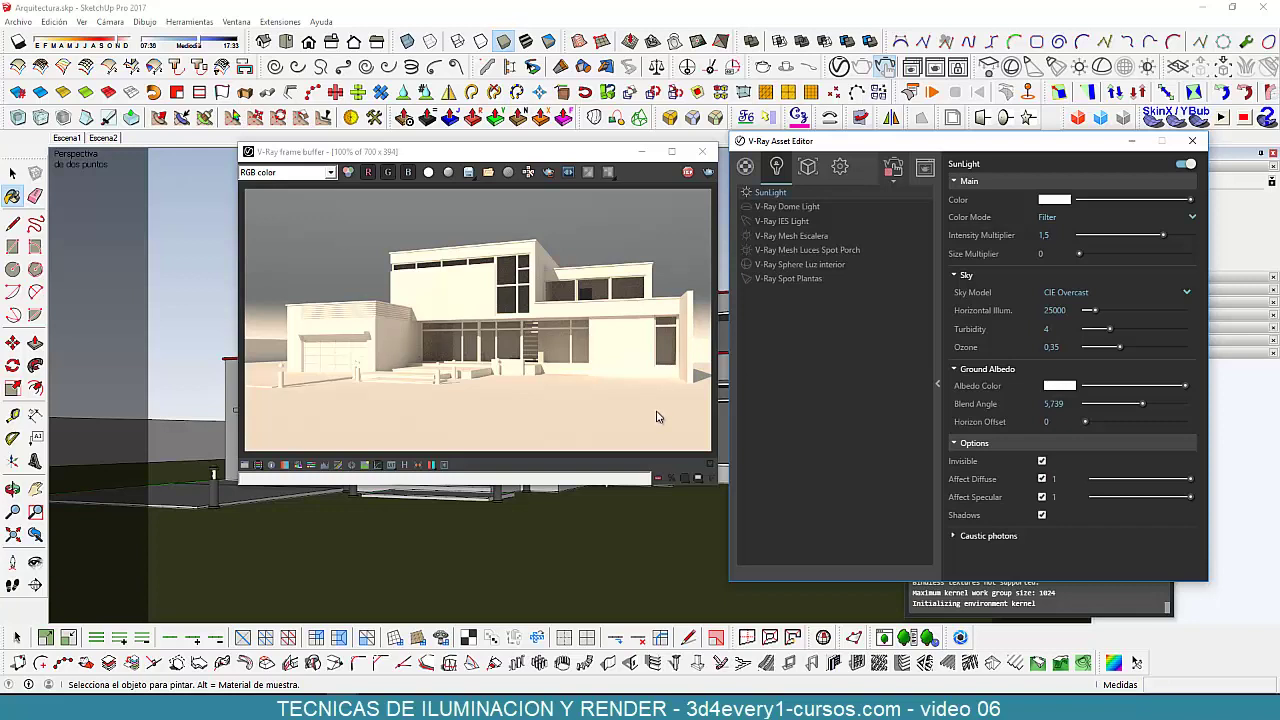
left_click(1045, 235)
type("1")
key("Return")
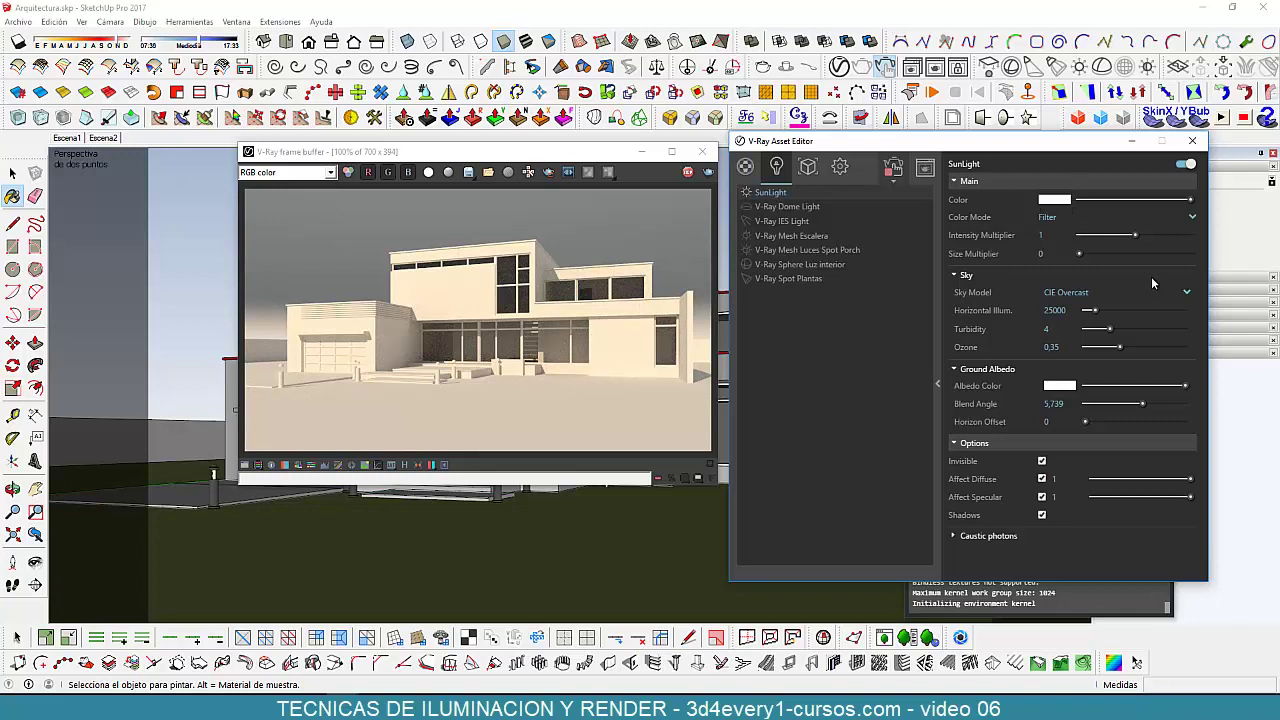
left_click(1188, 293)
left_click(1068, 328)
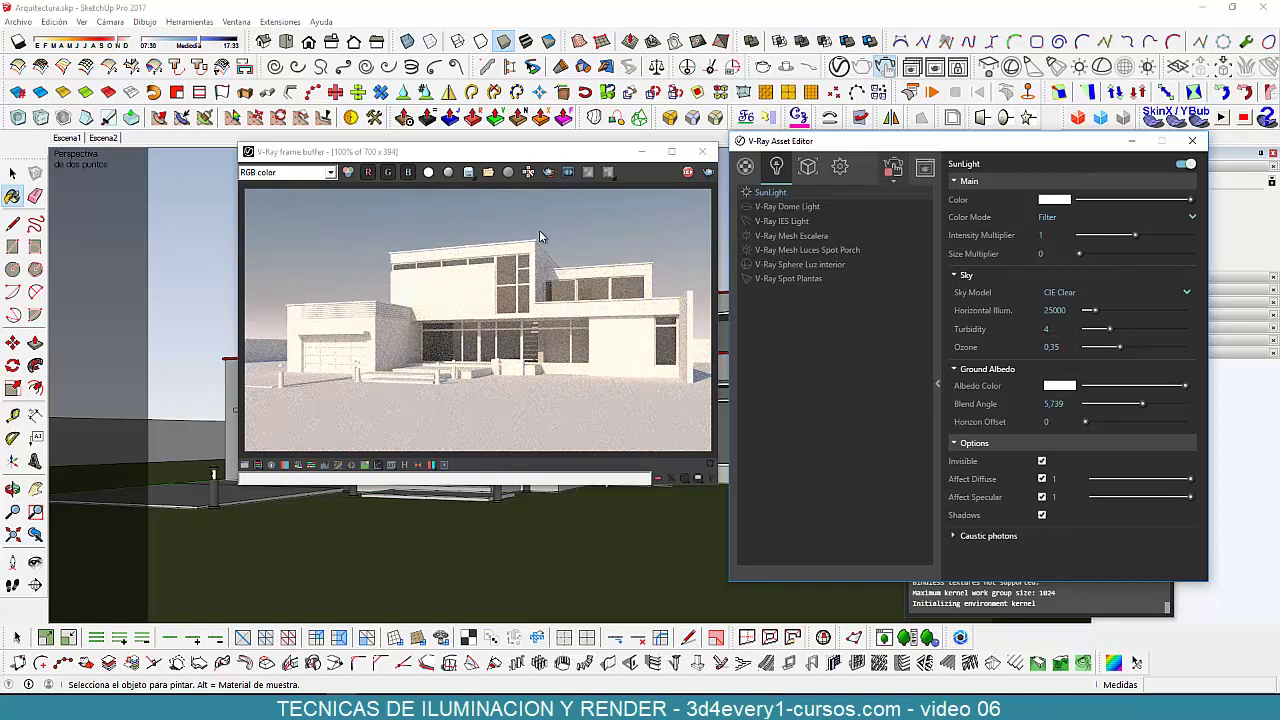
Give the SunLight a slightly darker pale cream colour and close the V-Ray Progress Window
left_click(1048, 203)
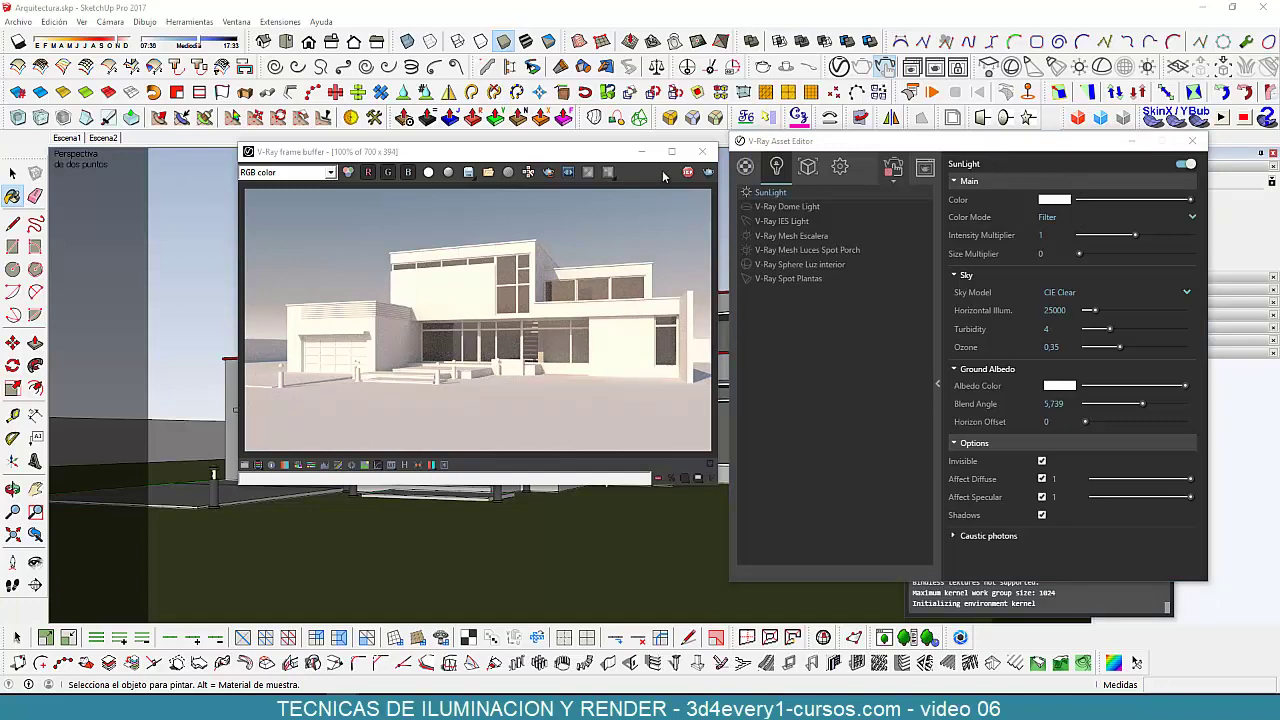
left_click_drag(590, 158, 474, 160)
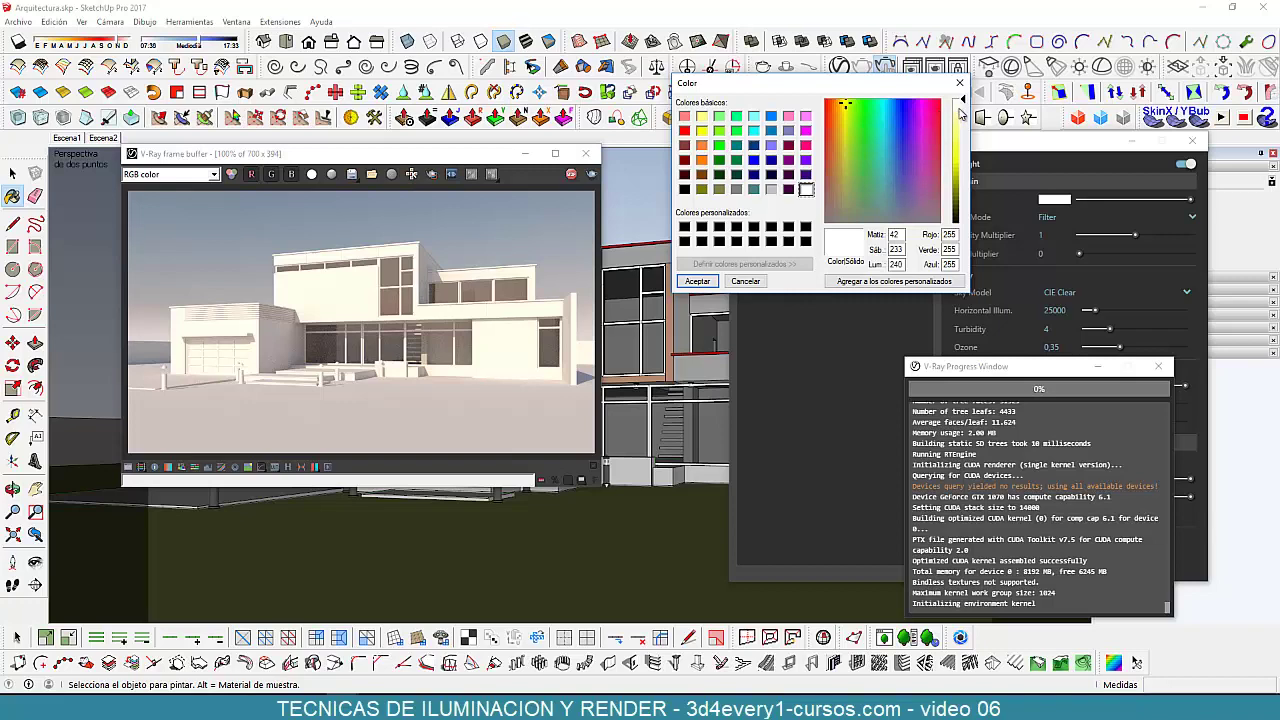
left_click(960, 109)
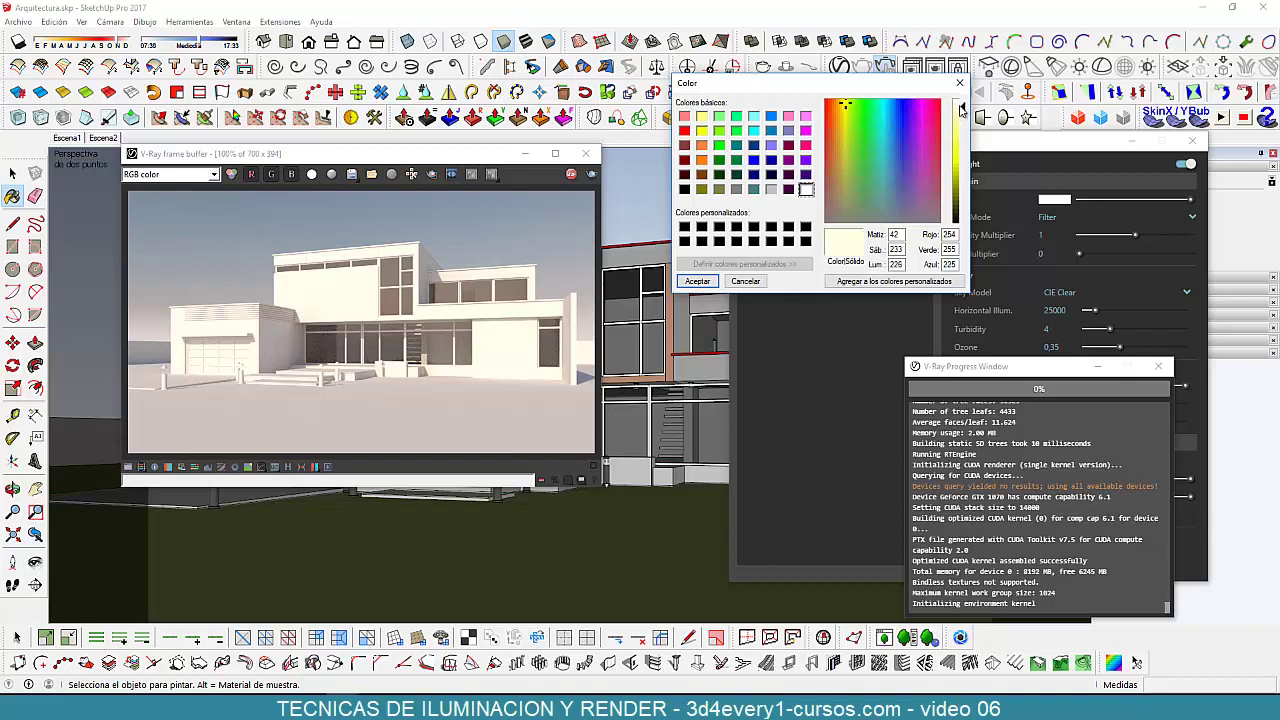
left_click(697, 281)
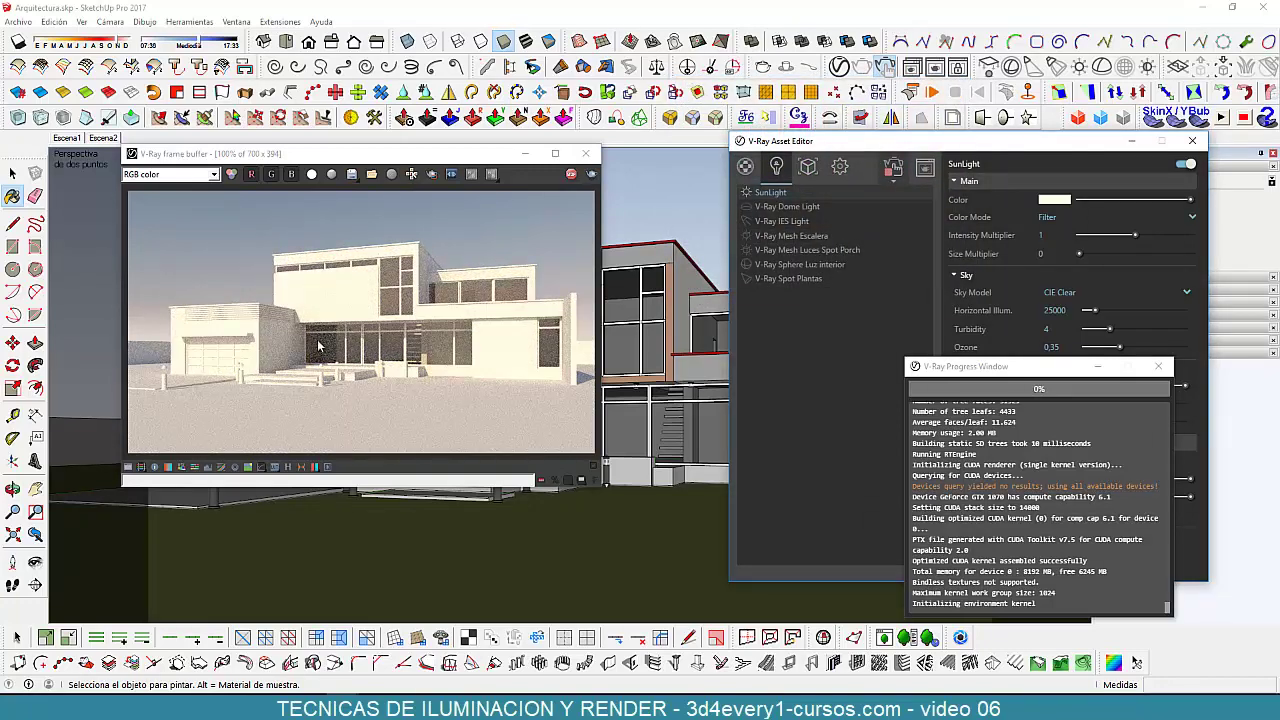
left_click(1097, 366)
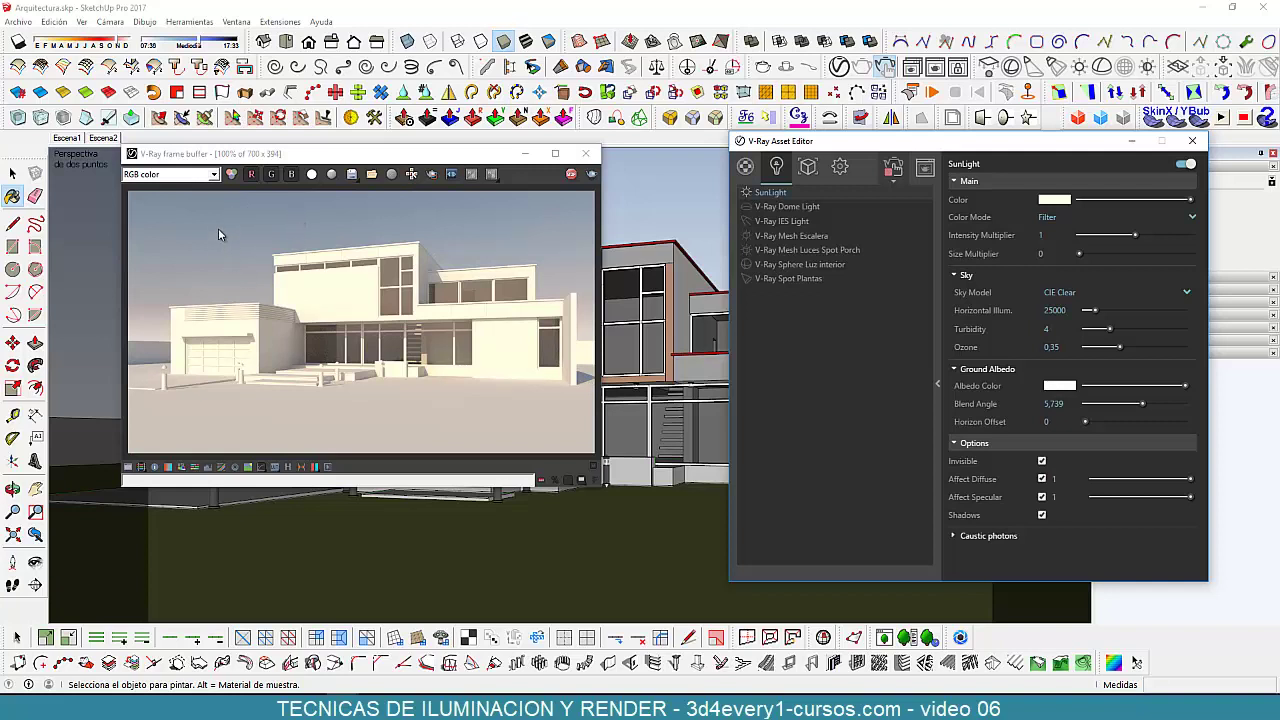
left_click_drag(366, 156, 465, 161)
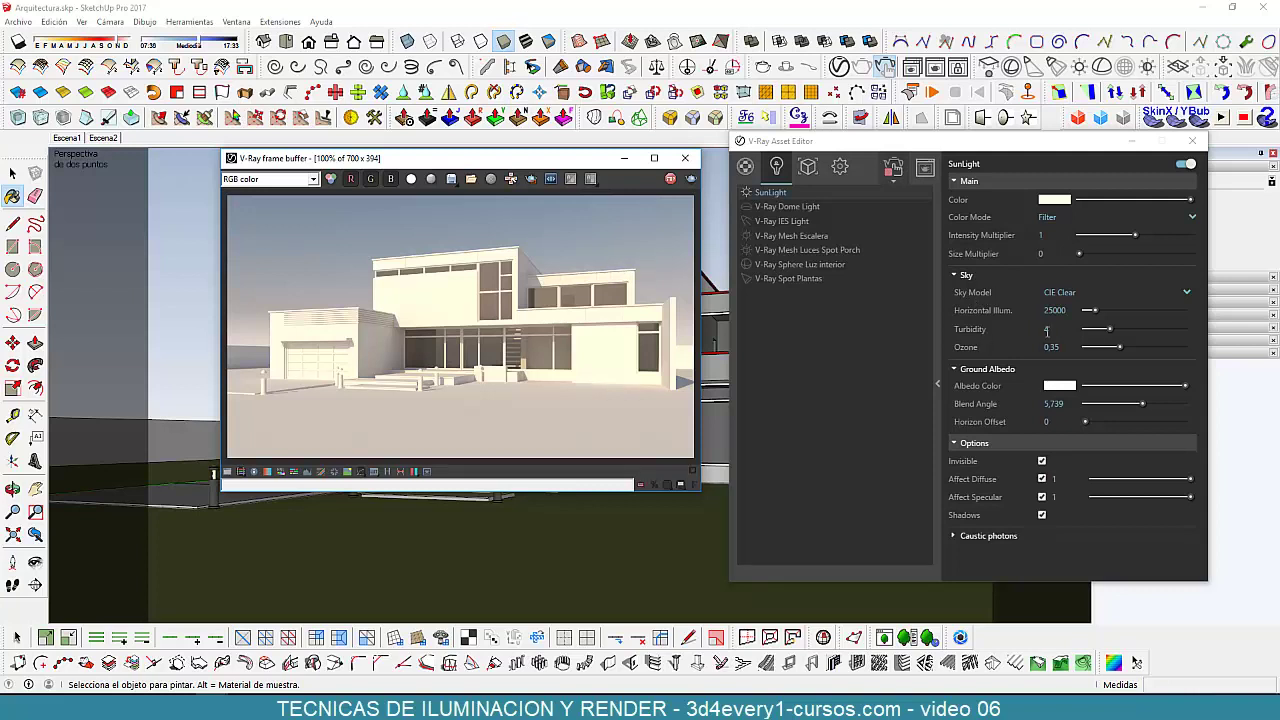
Compare sky turbidity 5,6 against 2, keep 2, and orbit to a new view of the front facade
left_click_drag(1110, 330, 1131, 333)
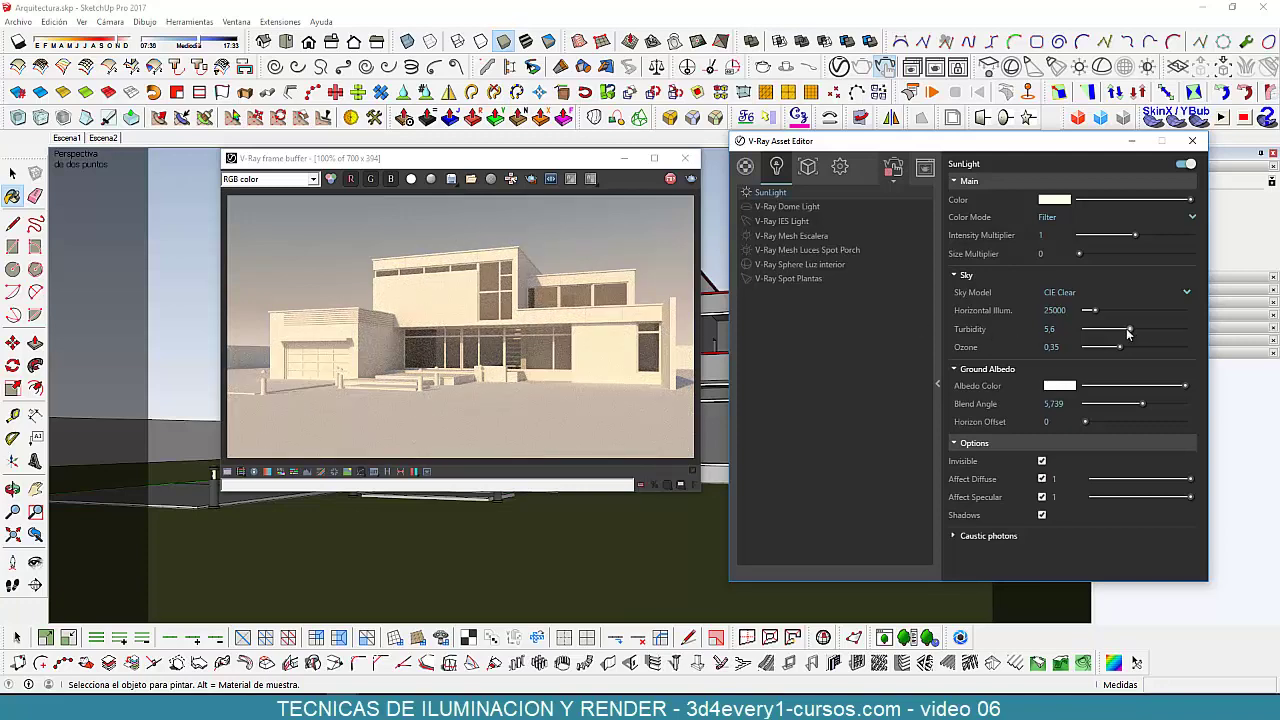
left_click_drag(1130, 330, 1083, 333)
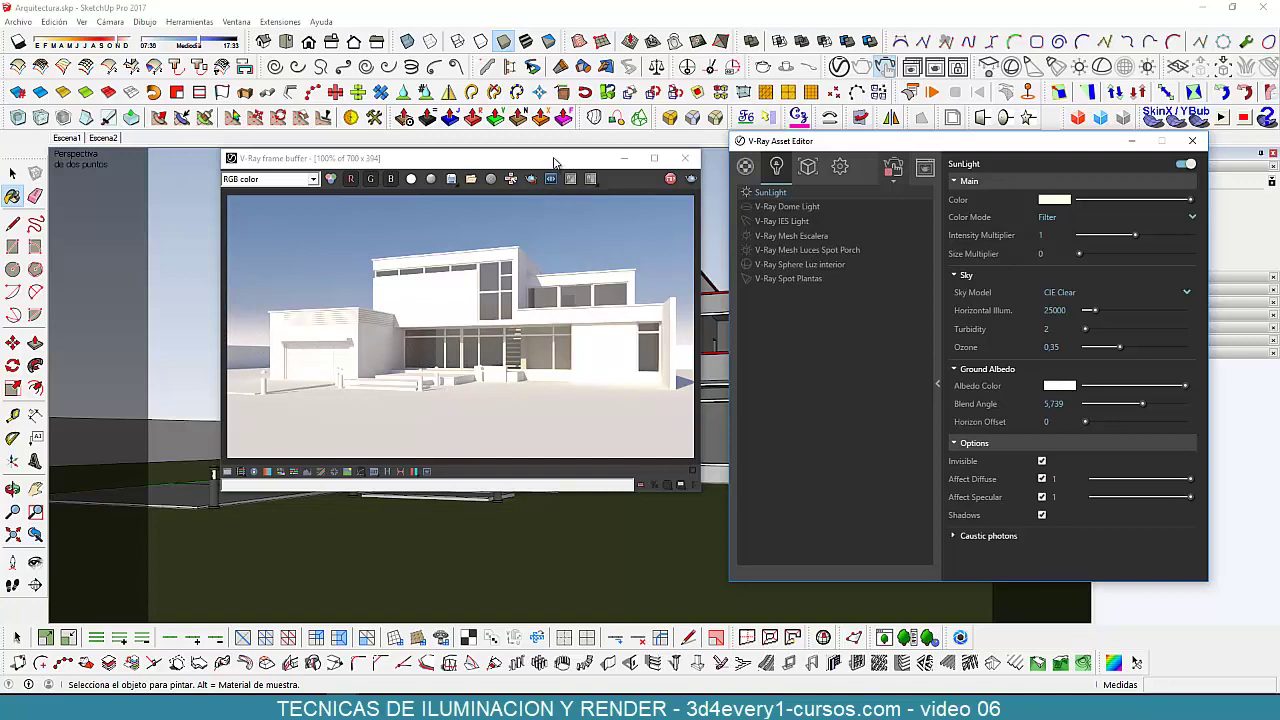
left_click_drag(557, 159, 399, 241)
middle_click_drag(655, 378, 648, 385)
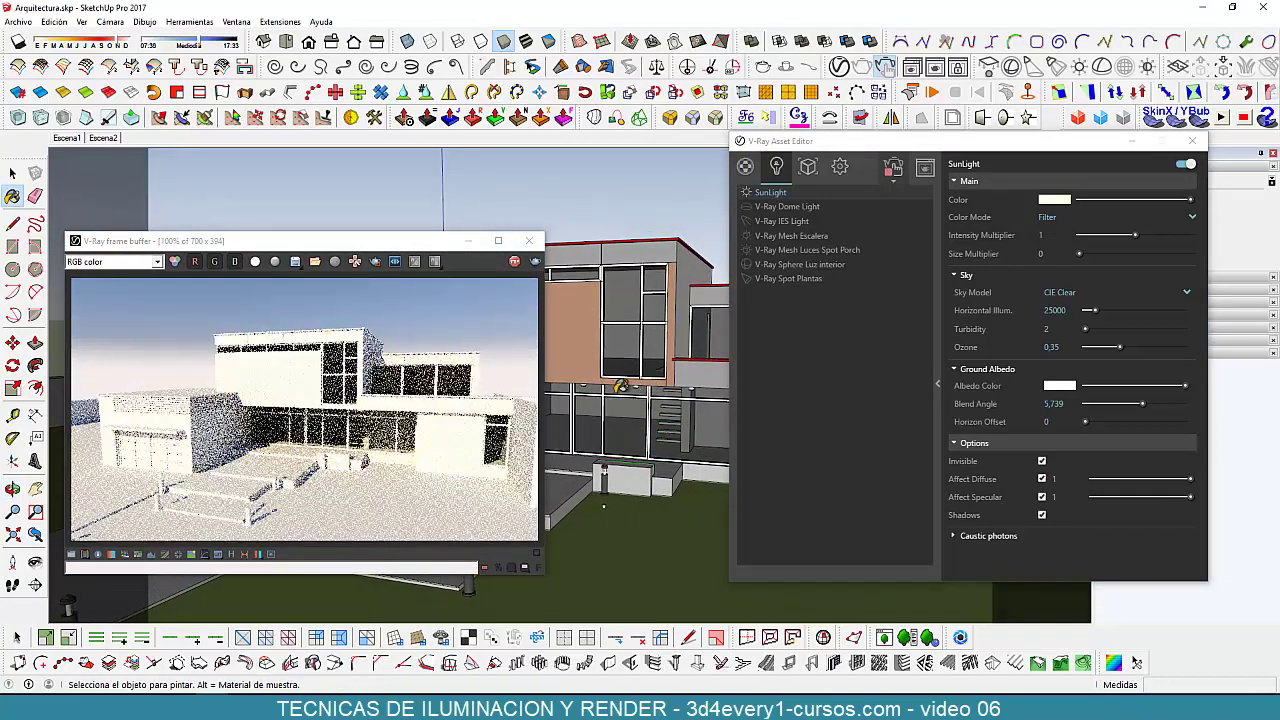
left_click_drag(360, 241, 515, 192)
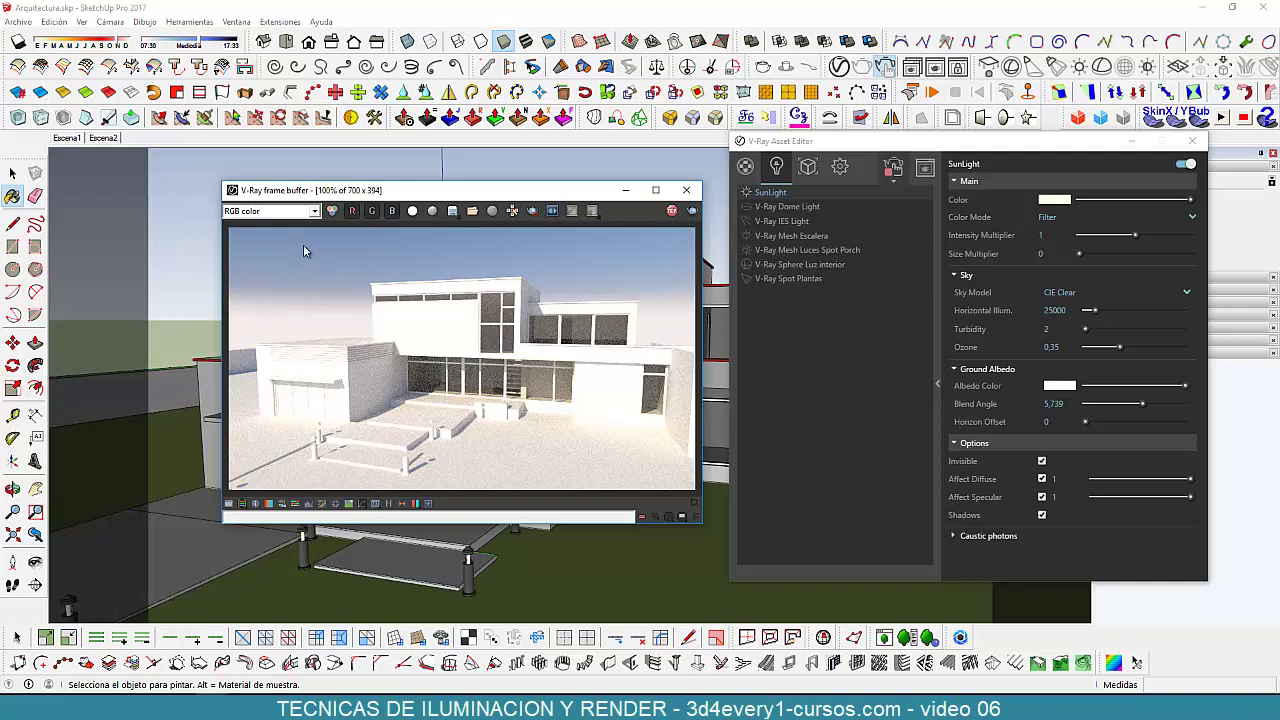
Set the sun's ground albedo colour to light blue (RGB 187, 217, 253)
left_click(1062, 386)
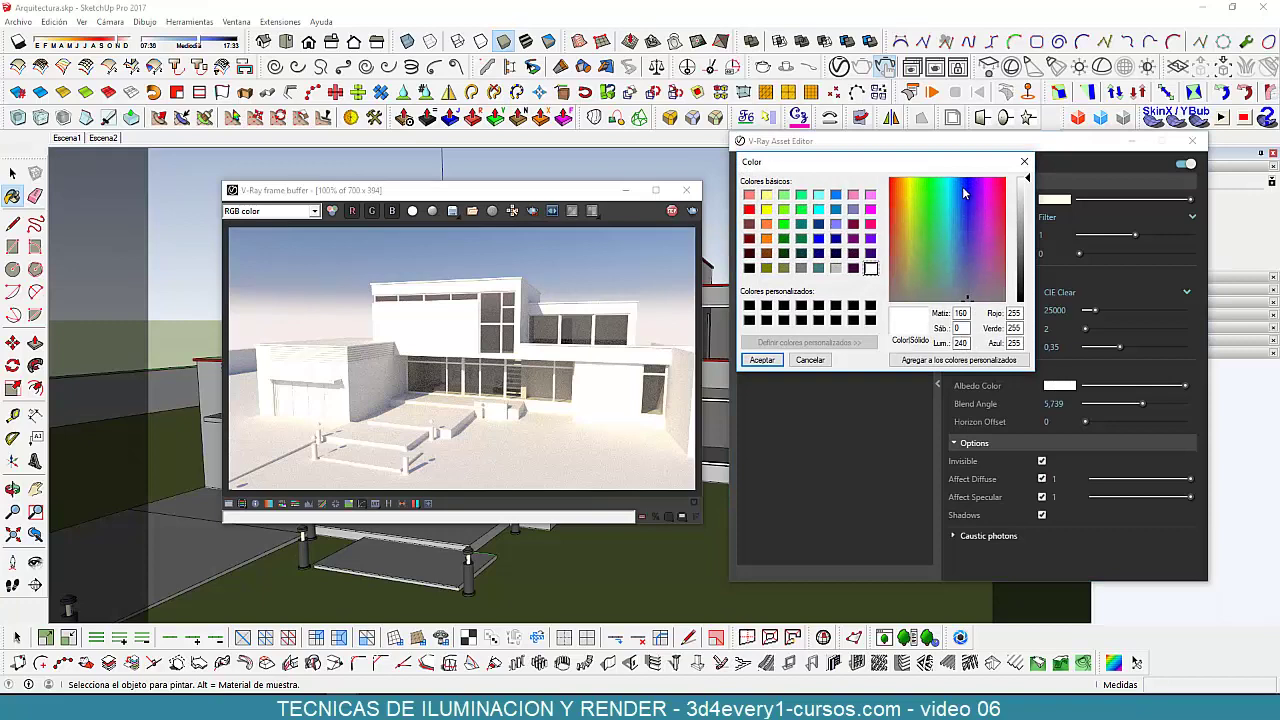
left_click(959, 186)
left_click(1025, 198)
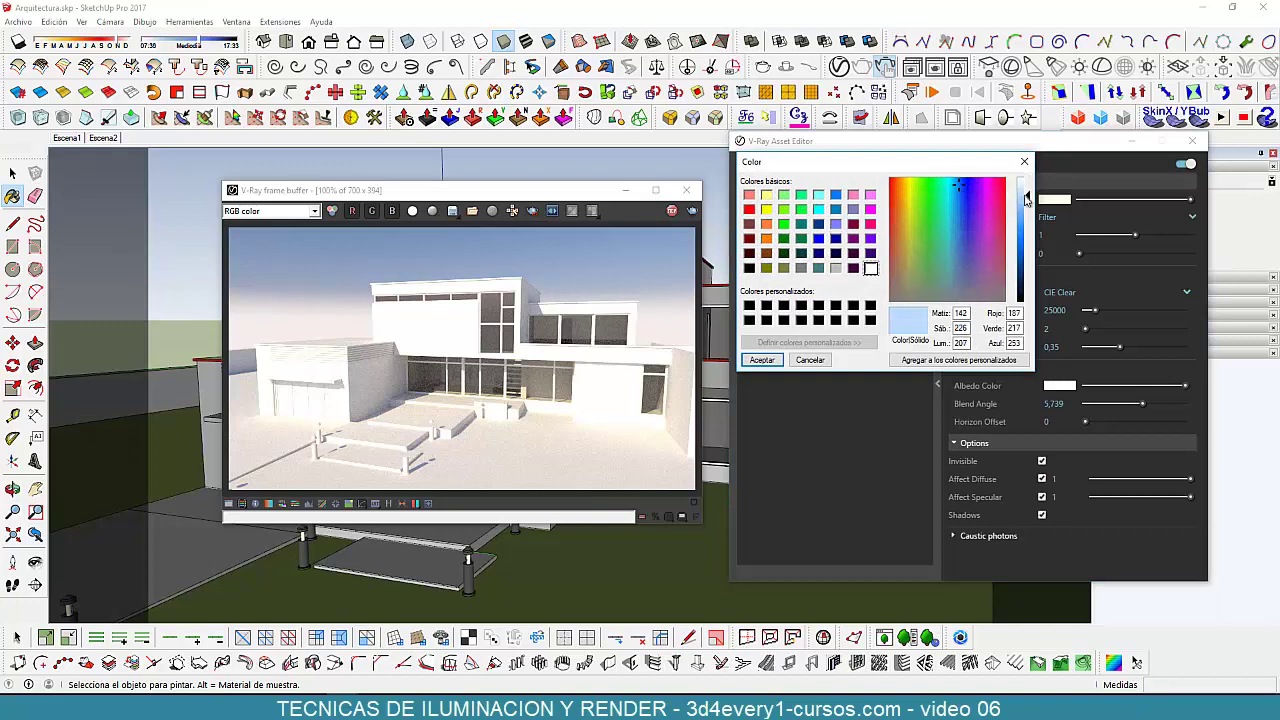
left_click(762, 360)
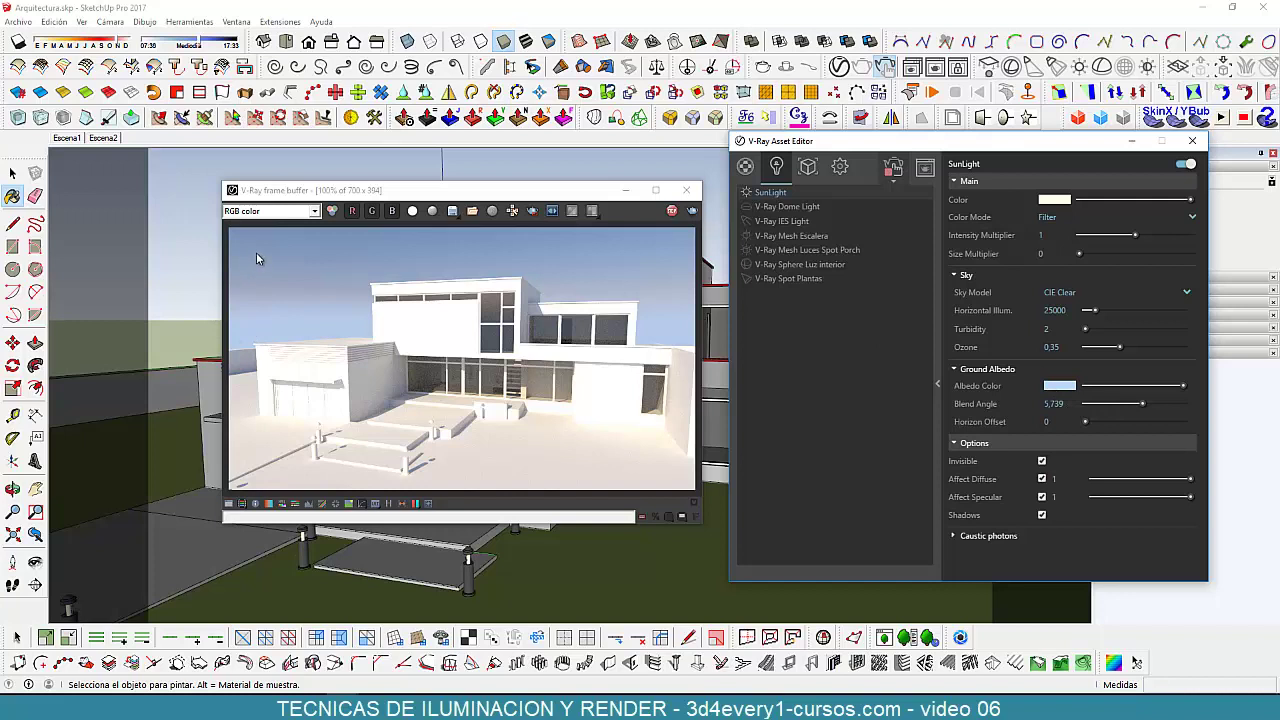
left_click(1052, 405)
left_click(1042, 515)
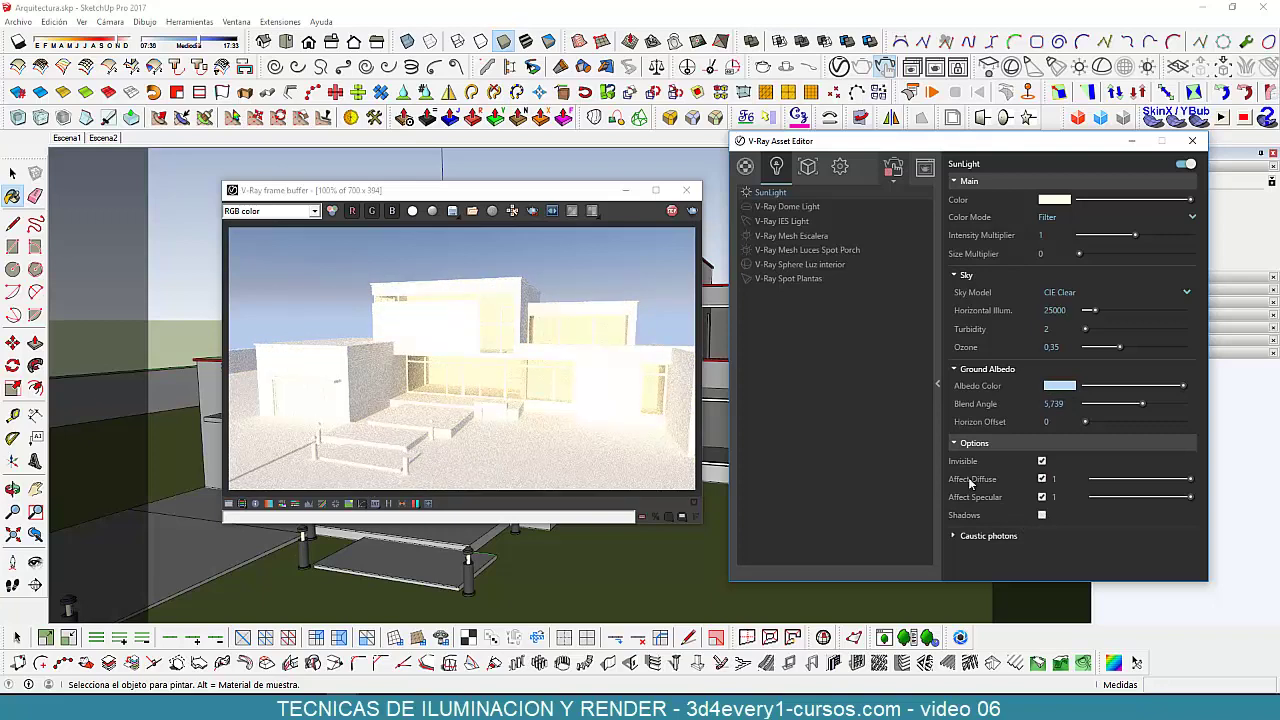
left_click(1042, 515)
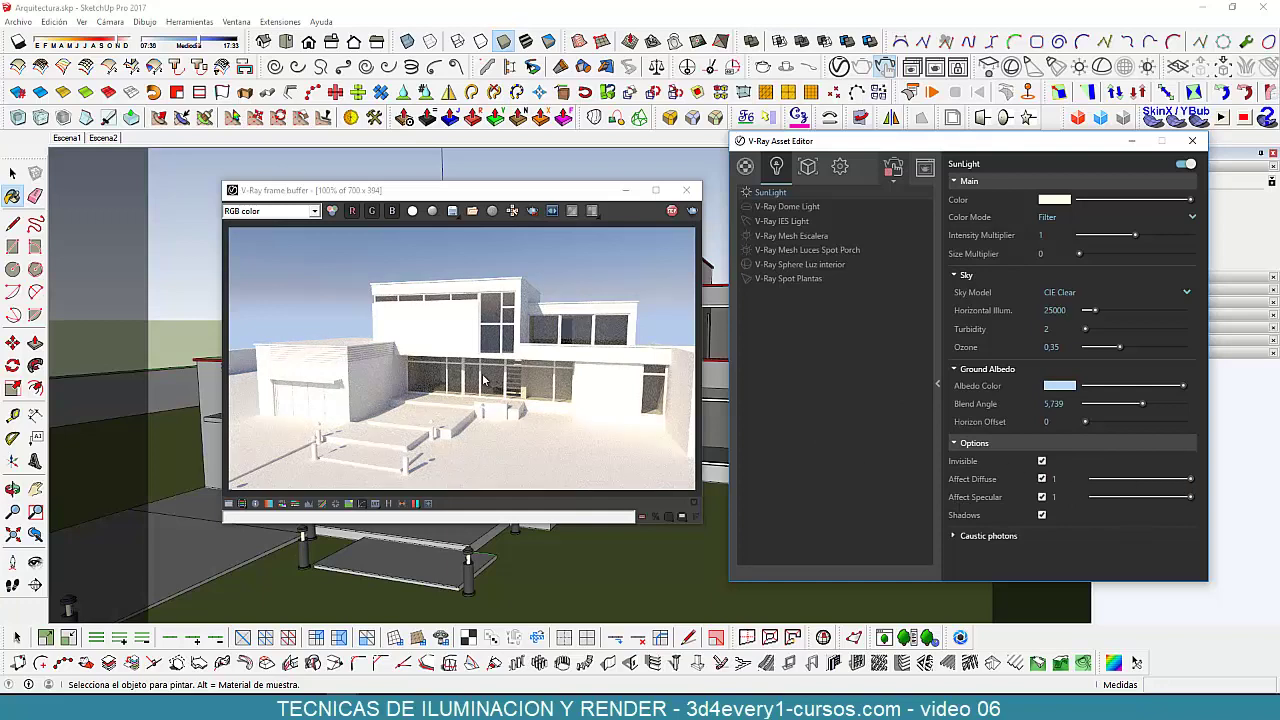
Switch to the Escena2 two-point perspective scene and select the sun's intensity multiplier value
left_click(106, 144)
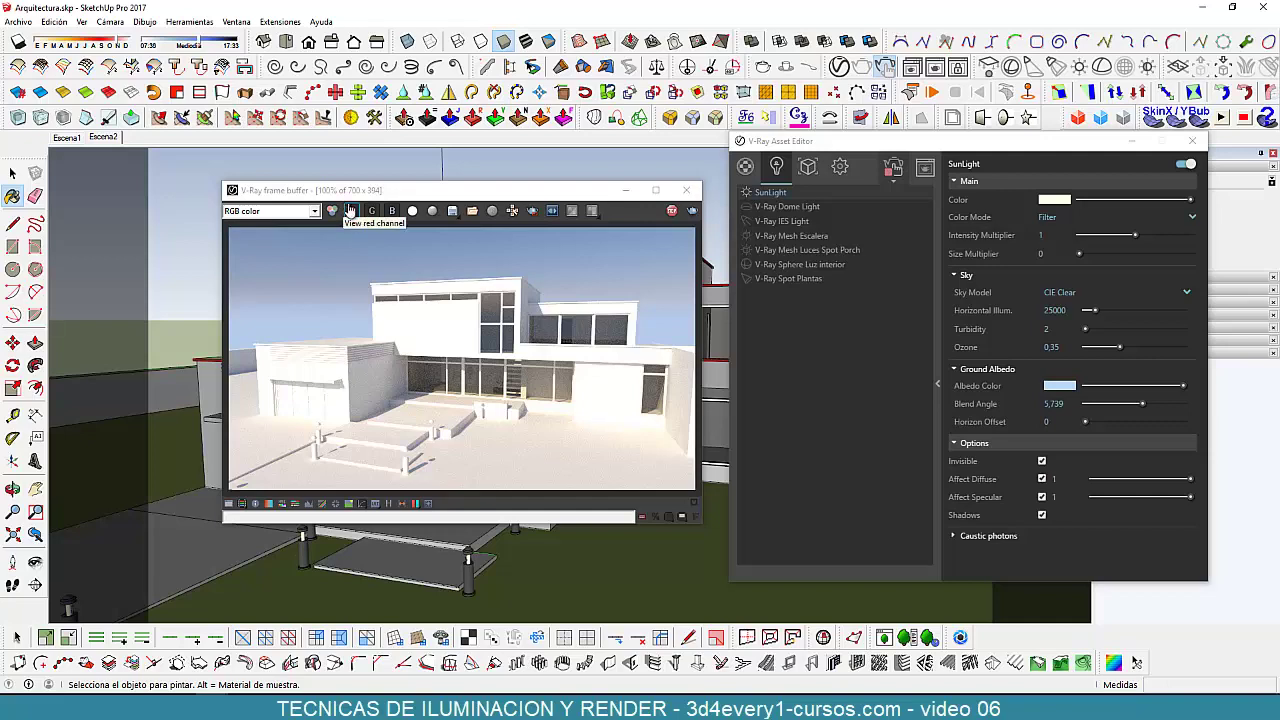
left_click_drag(481, 196, 900, 198)
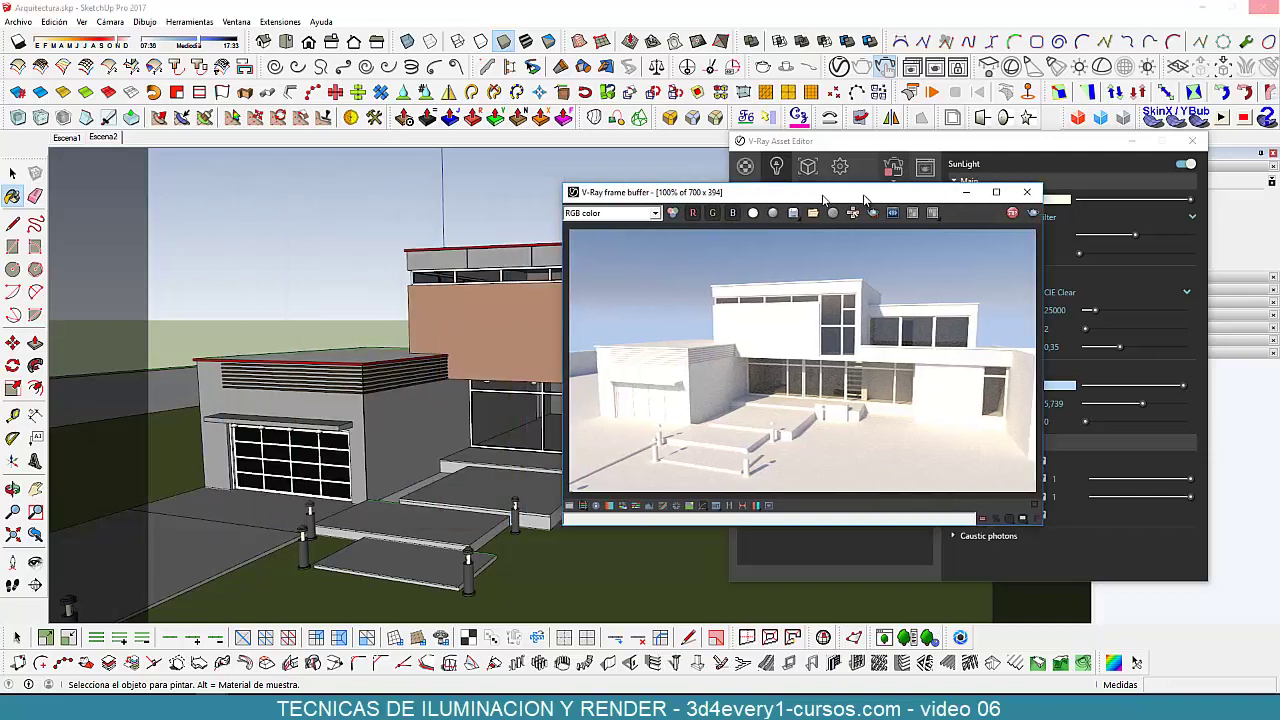
left_click(112, 136)
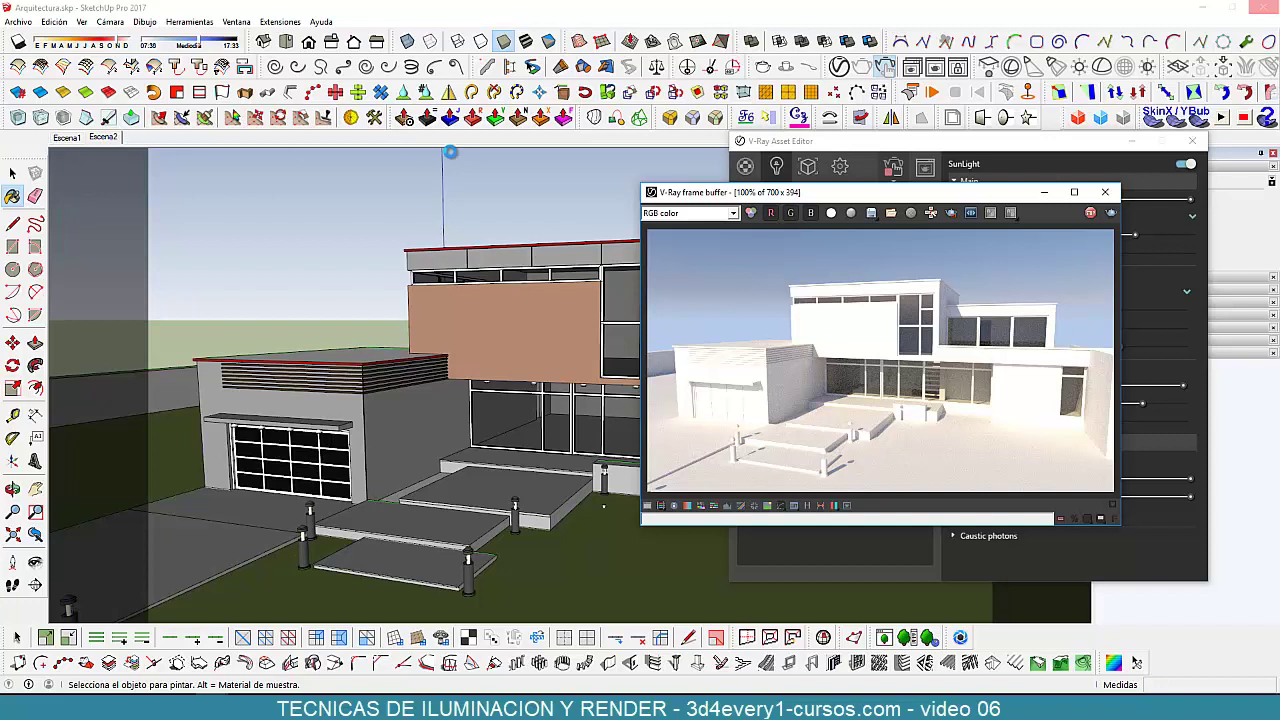
mouse_move(866, 192)
left_mouse_down()
mouse_move(480, 187)
mouse_move(466, 171)
left_mouse_up()
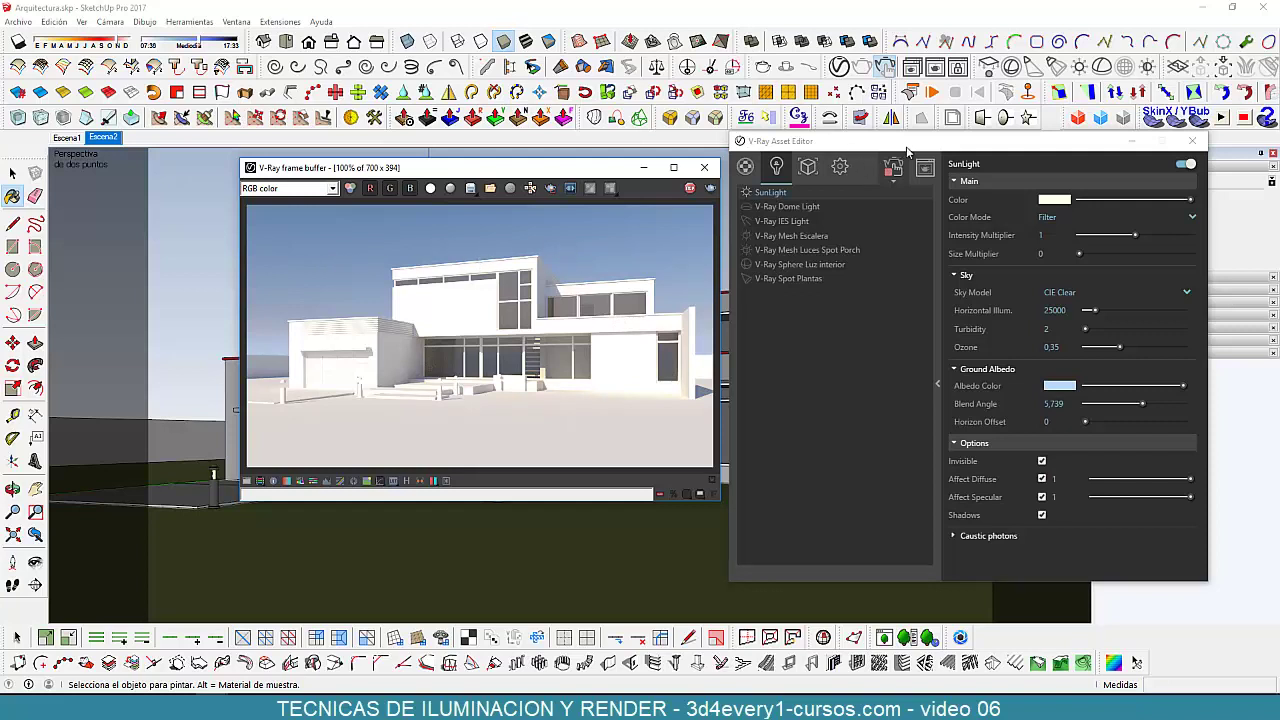
left_click(1050, 234)
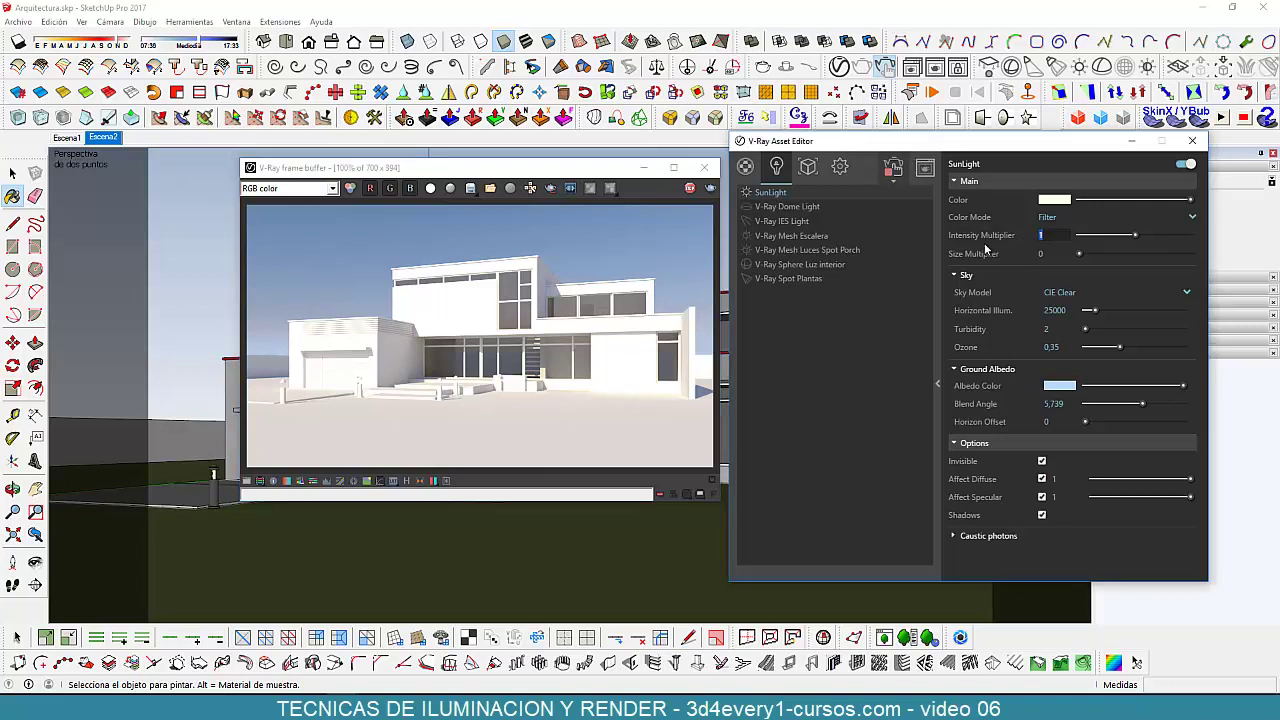
left_click(1055, 237)
In the Camera render settings, lower the exposure value from 14,24 to 10
left_click(840, 166)
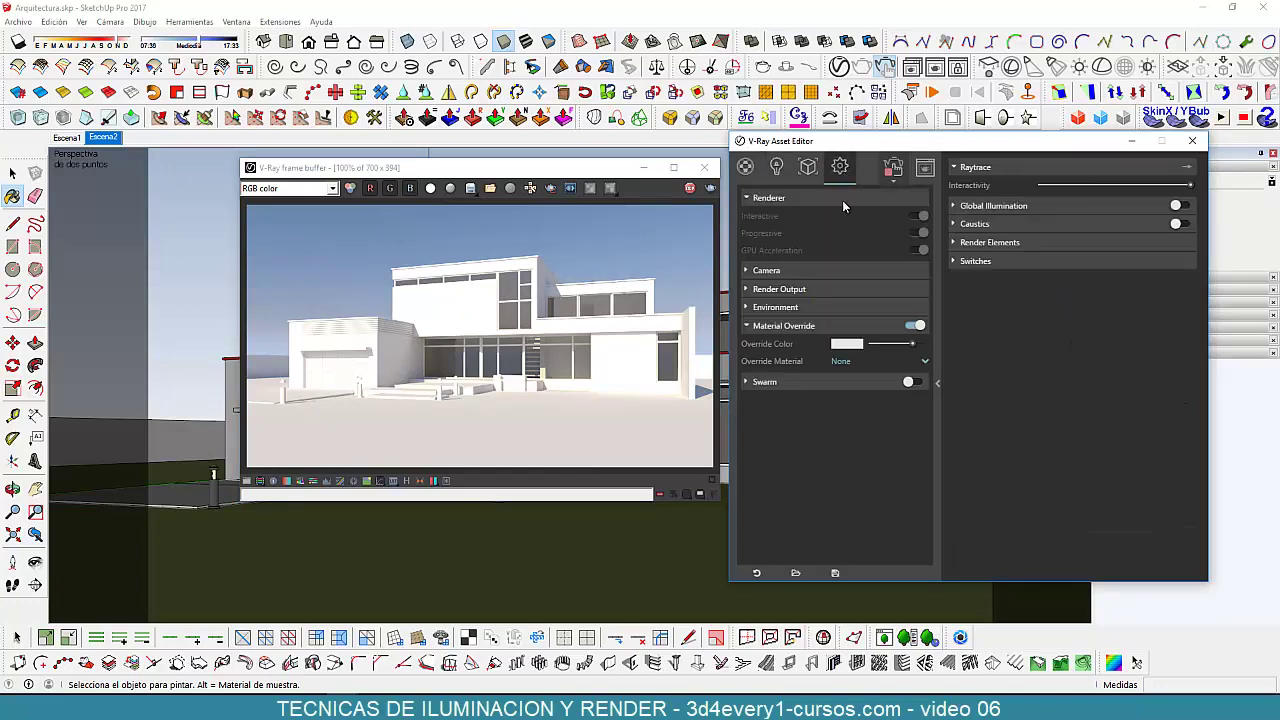
left_click(746, 271)
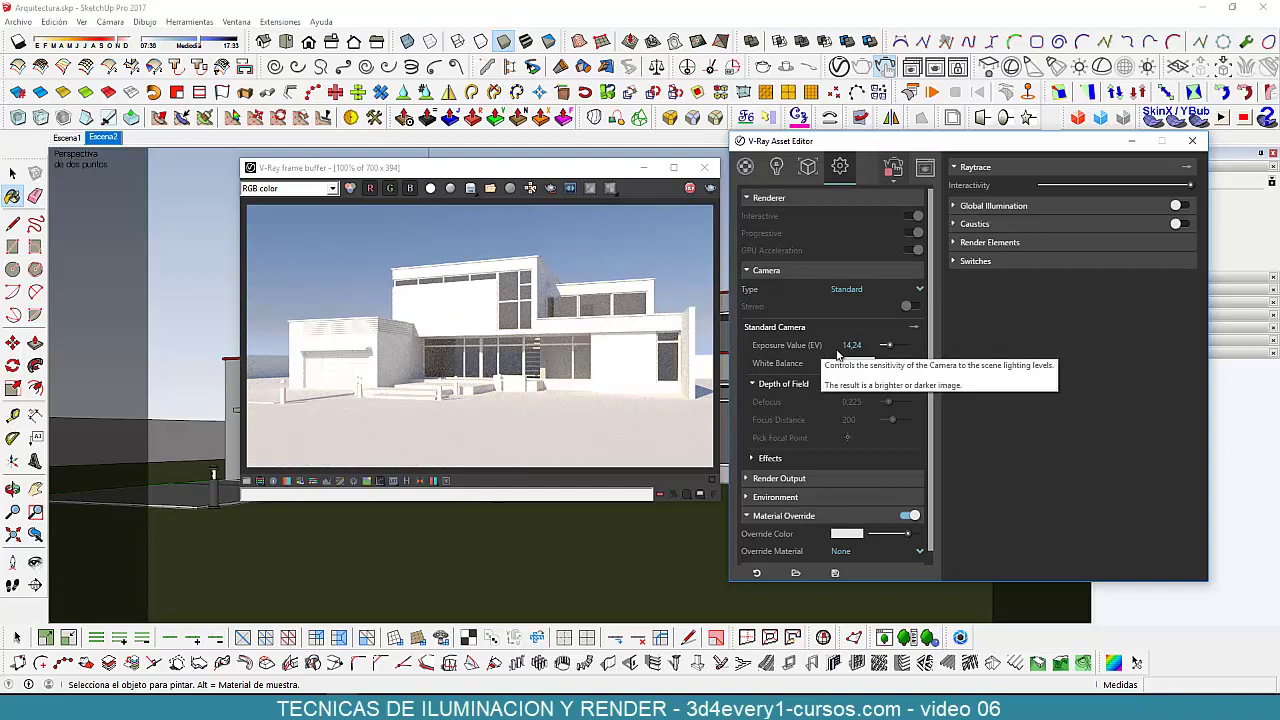
left_click(845, 346)
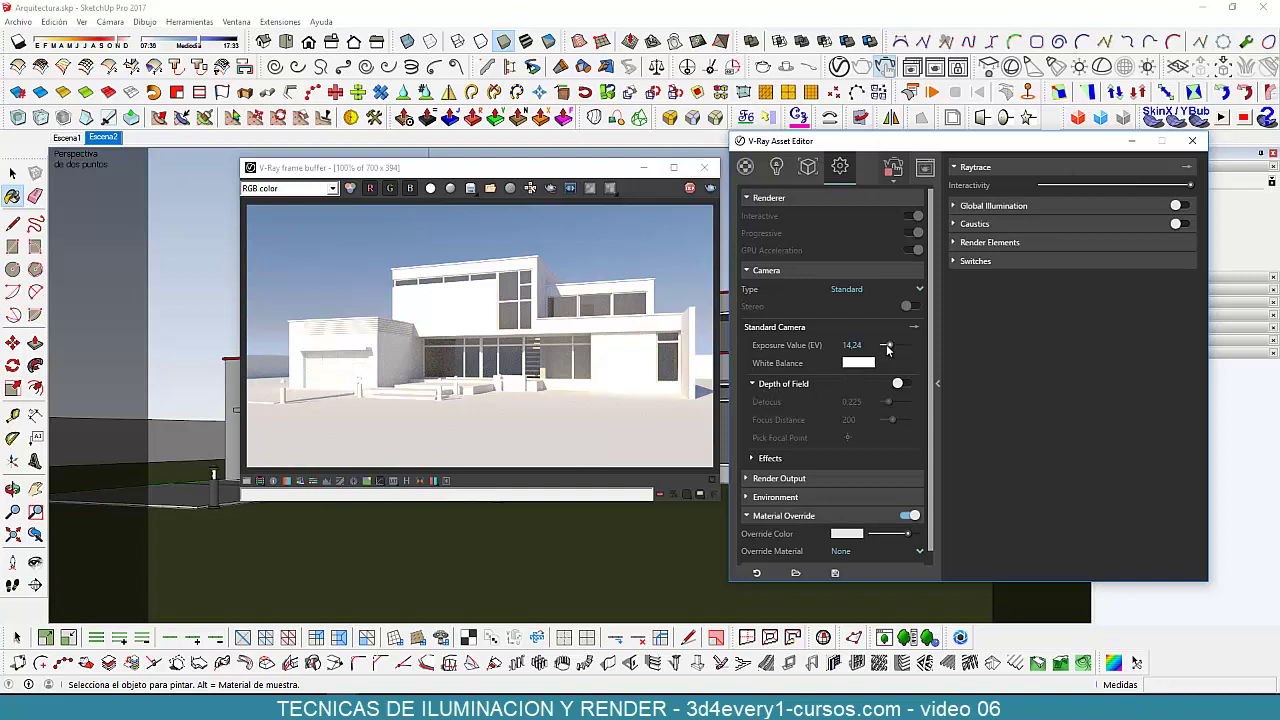
double_click(855, 345)
type("10")
key("Return")
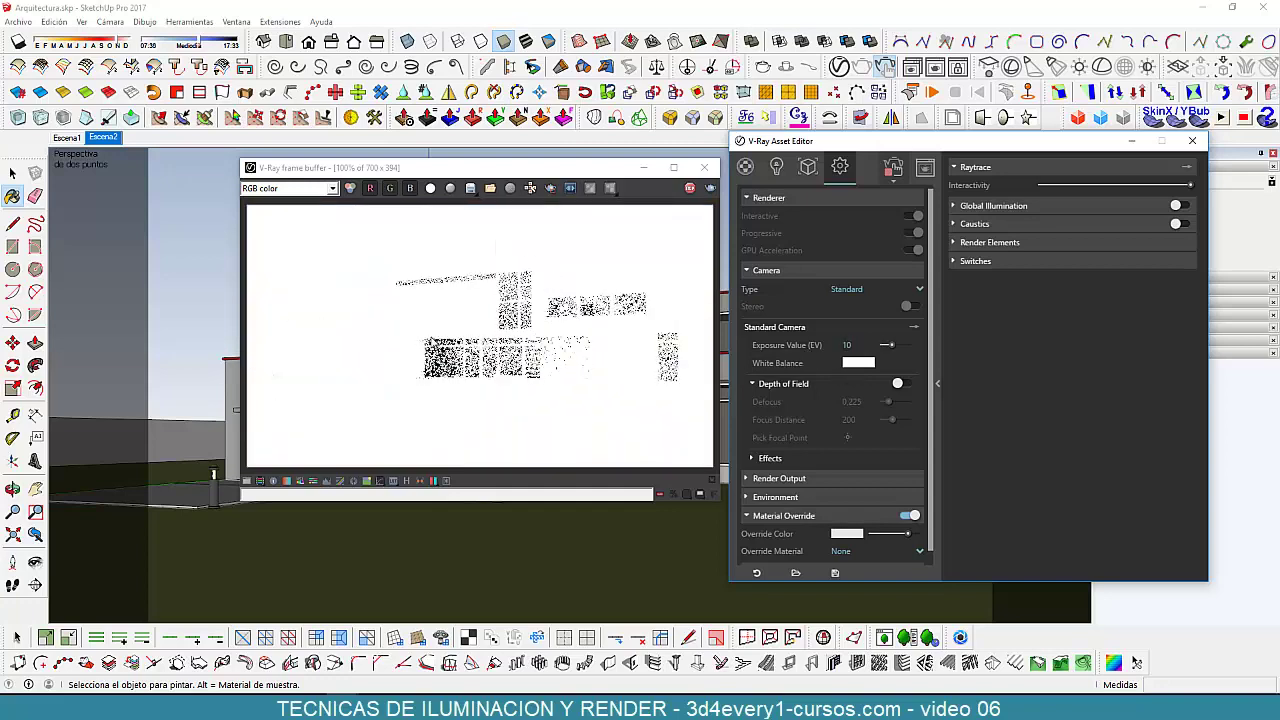
Try an exposure value of 18, then settle on 14
double_click(852, 345)
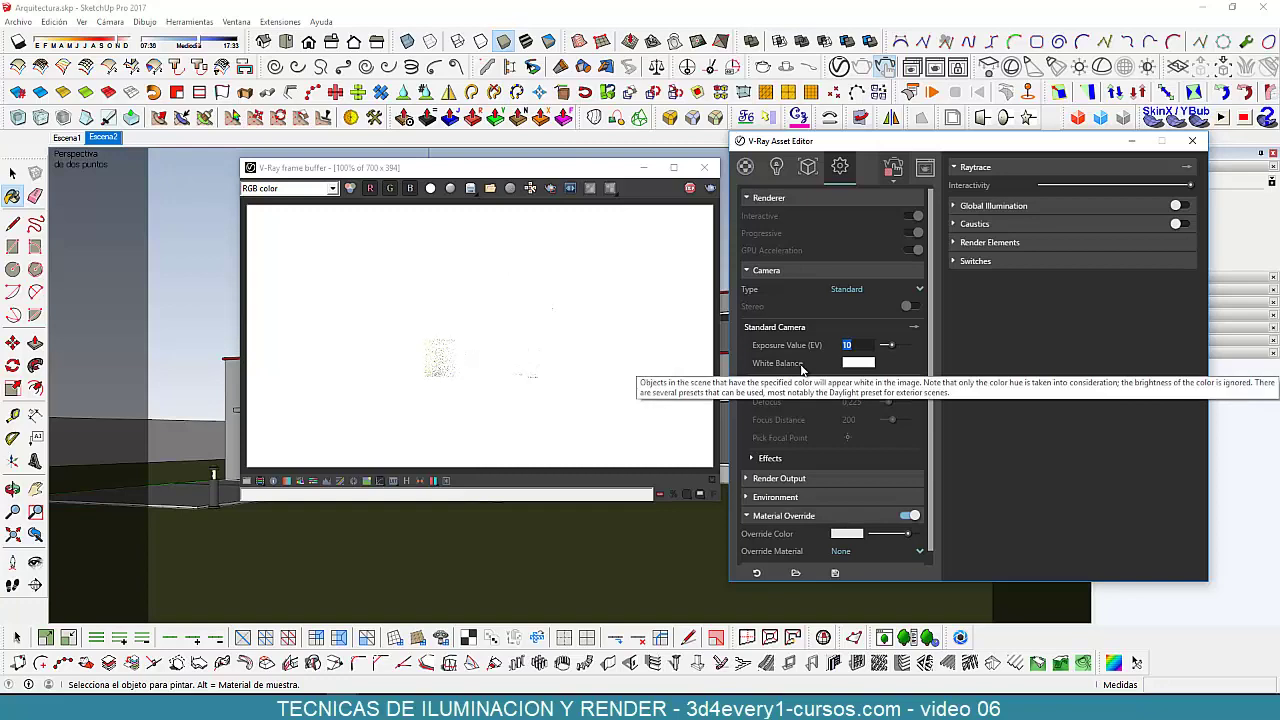
type("18")
key("Return")
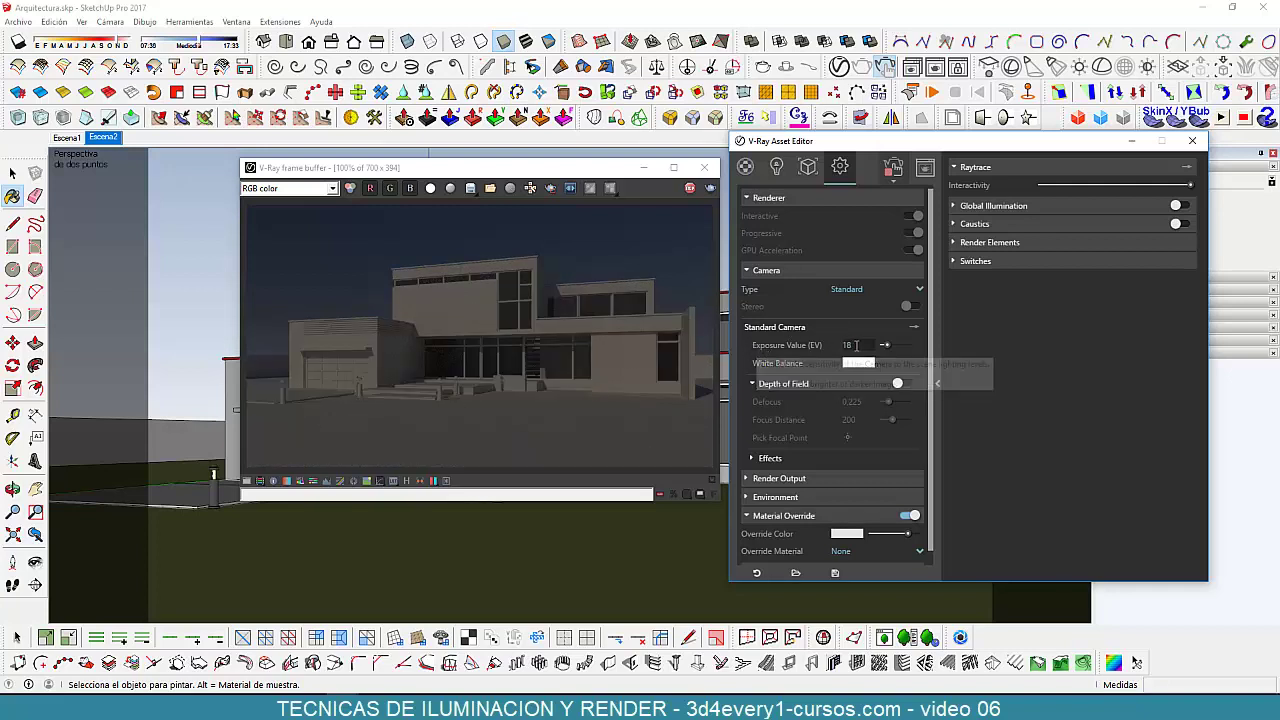
left_click(809, 350)
type("14")
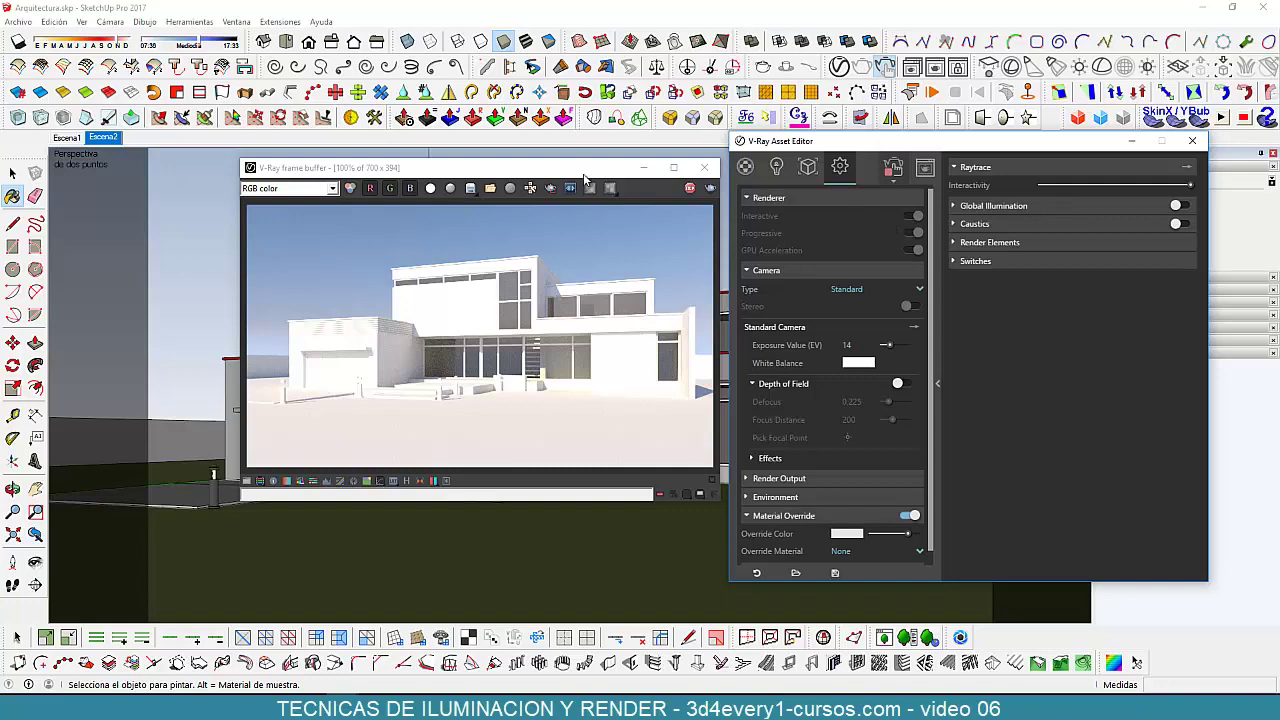
left_click_drag(580, 168, 583, 160)
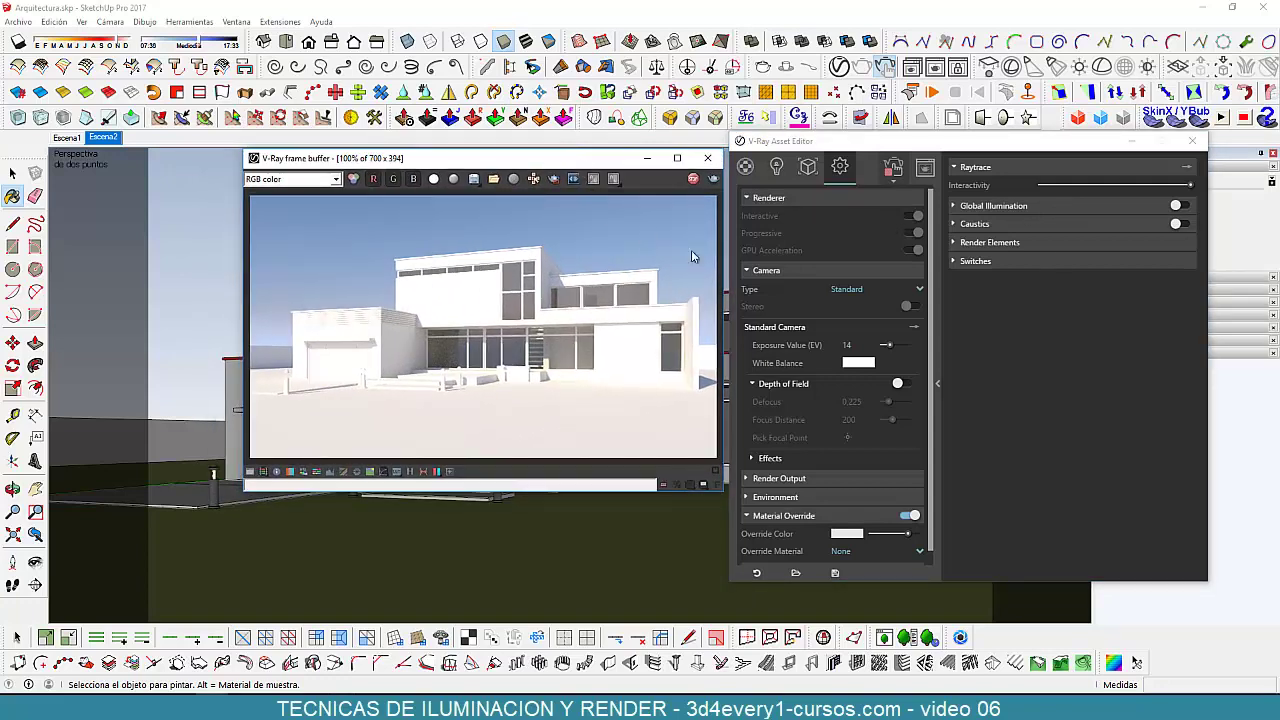